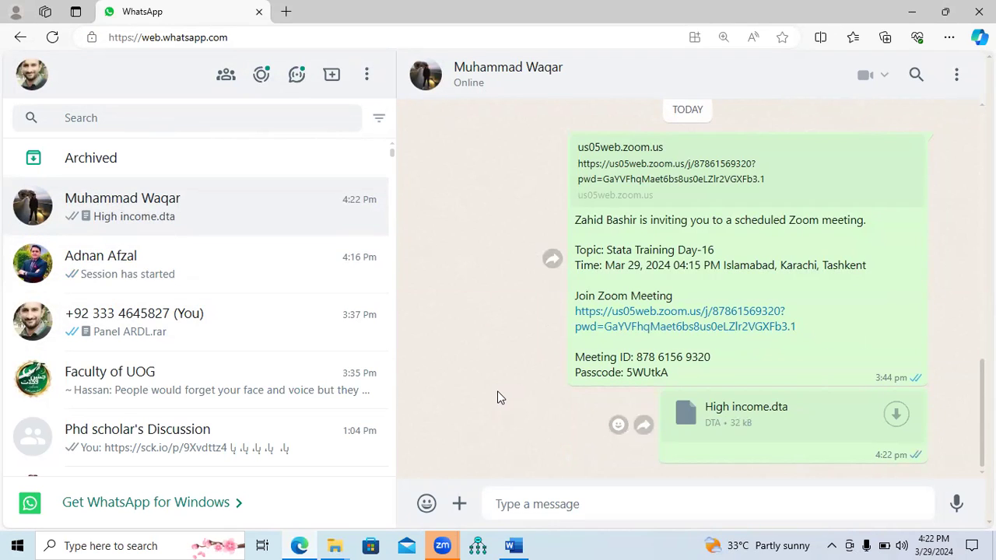
Send High income.dta as a document to the chat whose latest message is "Session has started"
{"action": "left_click", "coordinate": [215, 270]}
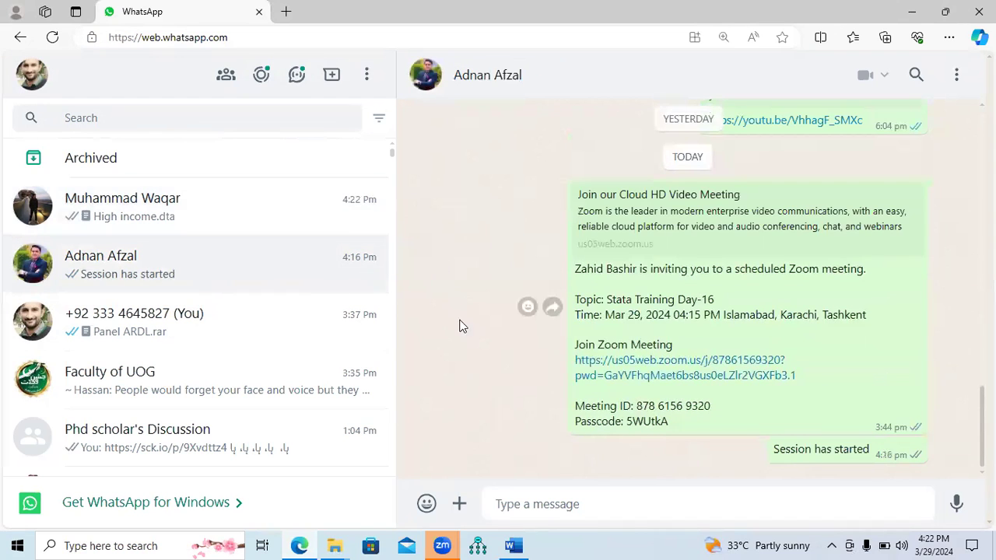
{"action": "left_click", "coordinate": [459, 505]}
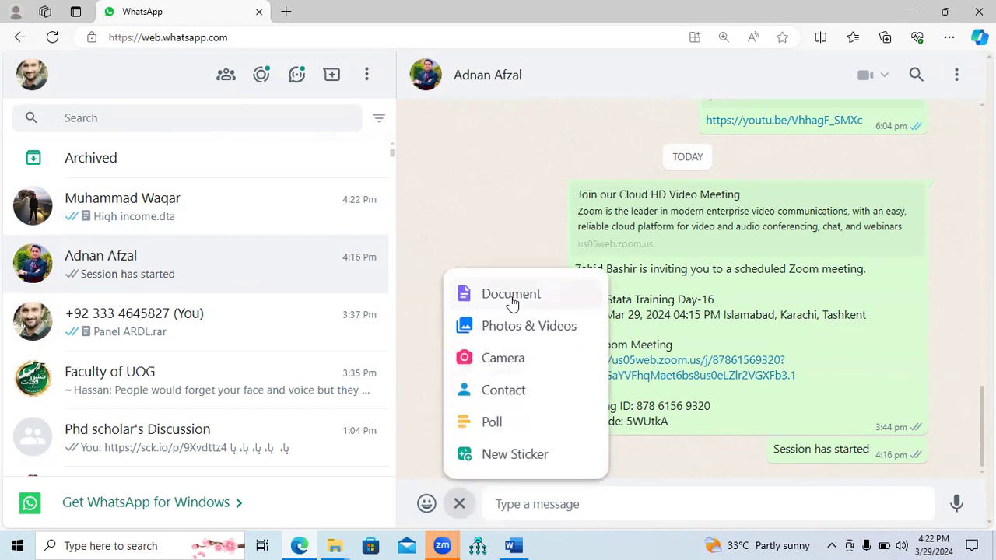
{"action": "left_click", "coordinate": [511, 295]}
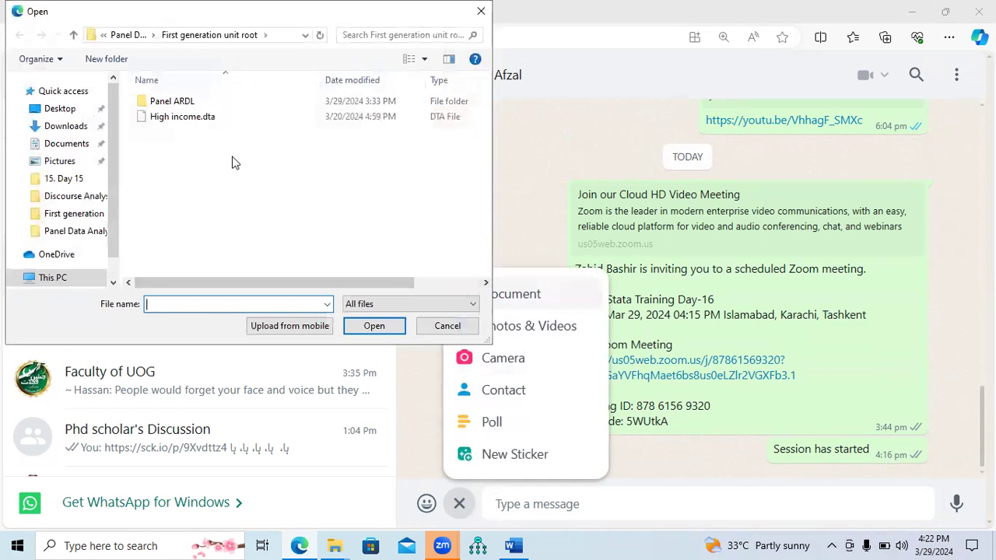
{"action": "double_click", "coordinate": [199, 118]}
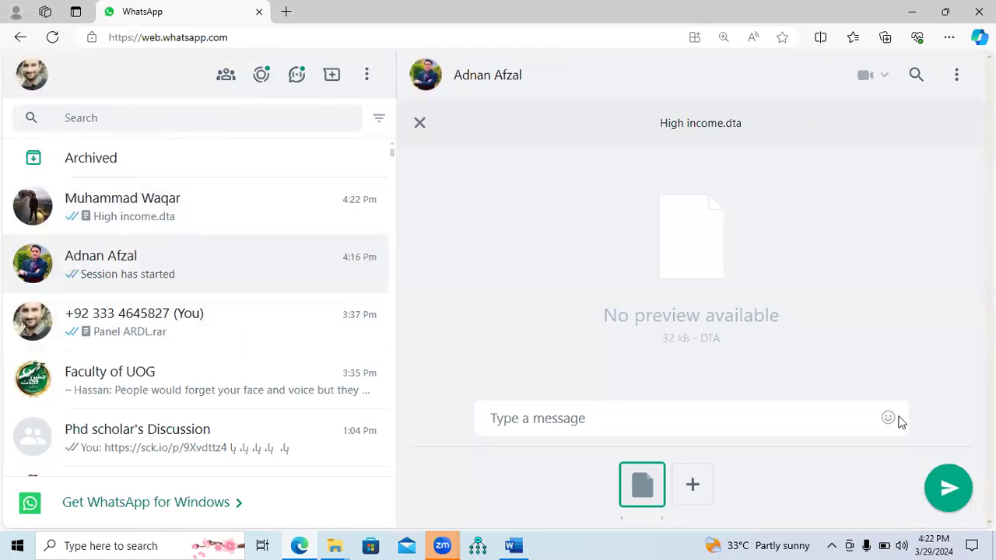
{"action": "left_click", "coordinate": [946, 485]}
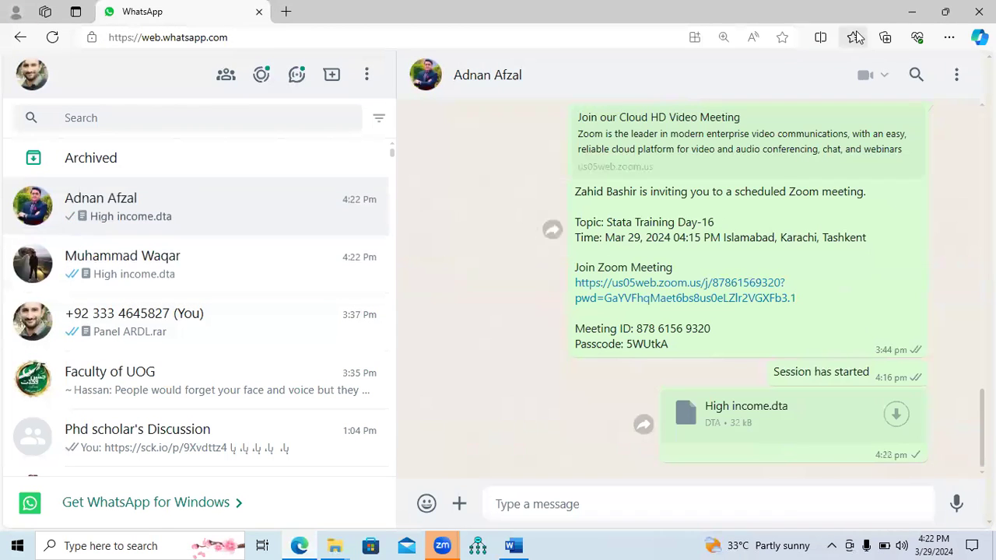
Switch from the browser to the Stata 15 folder and launch StataMP from its StataCorp_Stata_14.2_Revision_19_Dec_2017_Windows subfolder
{"action": "left_click", "coordinate": [908, 11]}
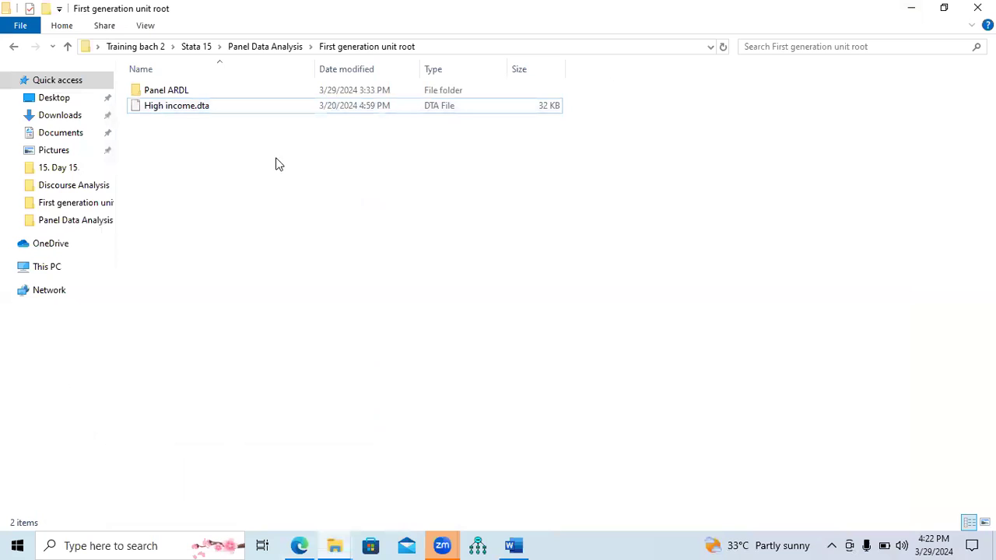
{"action": "left_click", "coordinate": [916, 13]}
{"action": "left_click", "coordinate": [916, 13]}
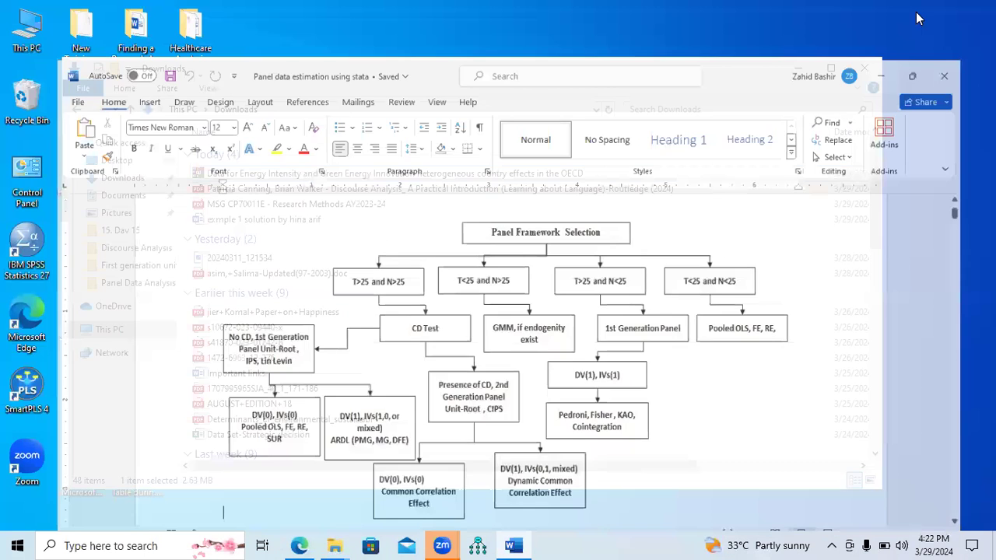
{"action": "left_click", "coordinate": [133, 284]}
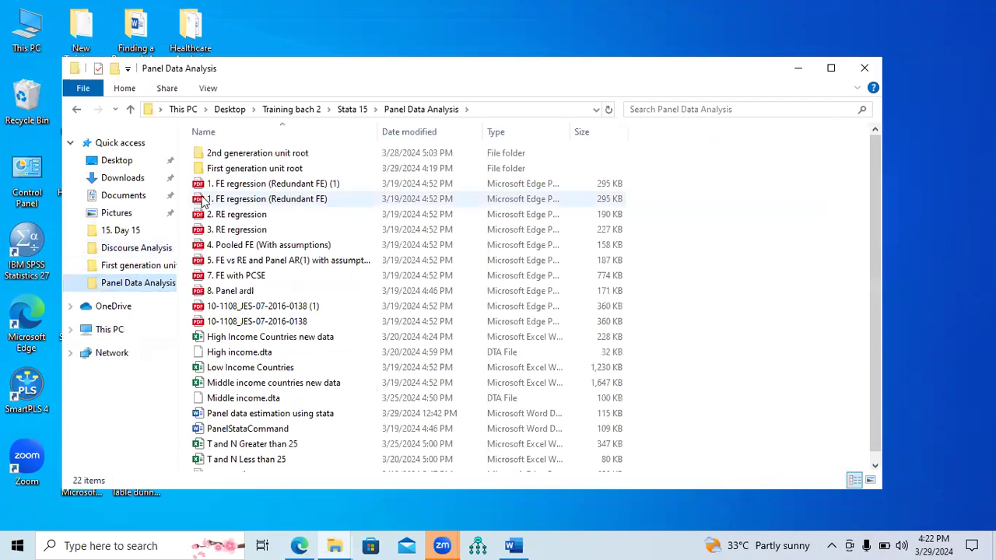
{"action": "left_click", "coordinate": [130, 109]}
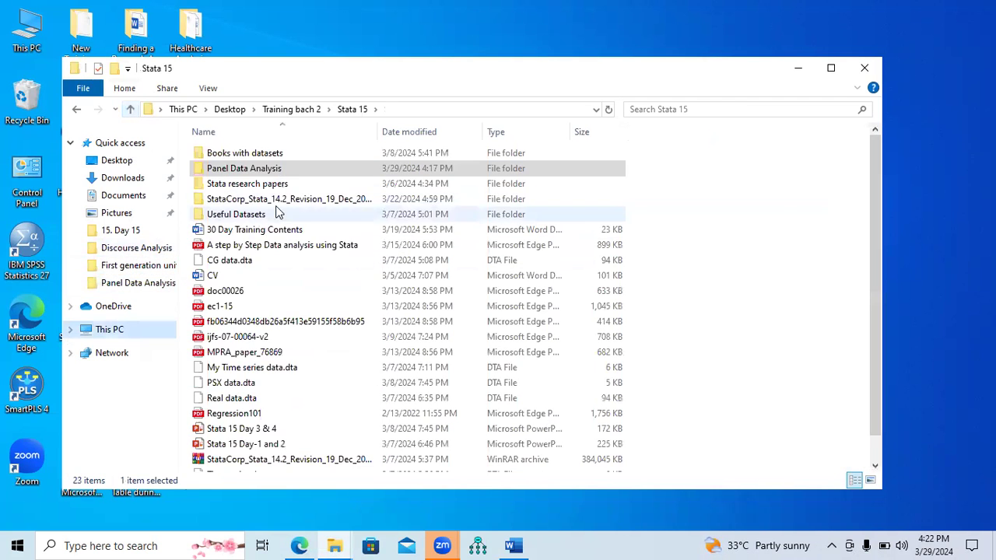
{"action": "double_click", "coordinate": [276, 204]}
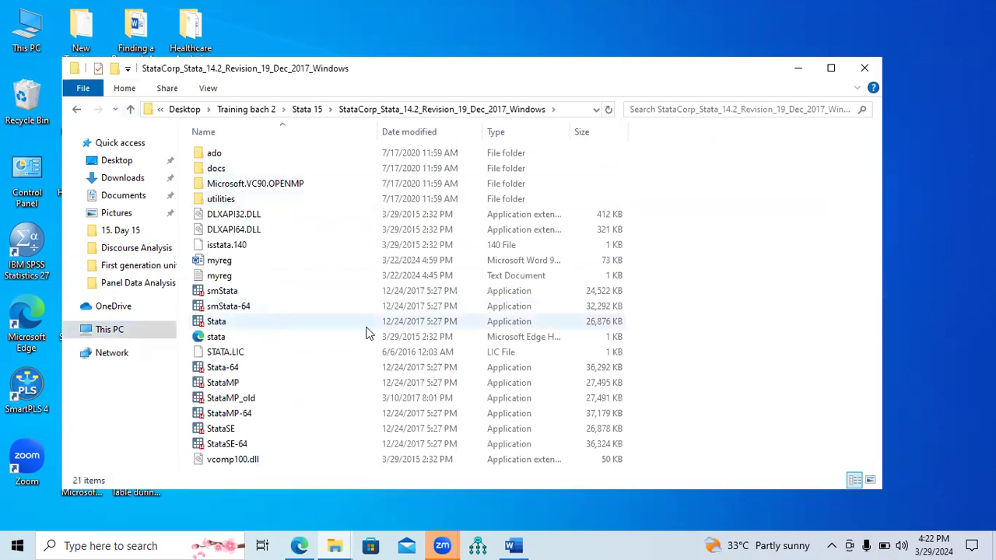
{"action": "left_click", "coordinate": [225, 385]}
{"action": "double_click", "coordinate": [226, 387]}
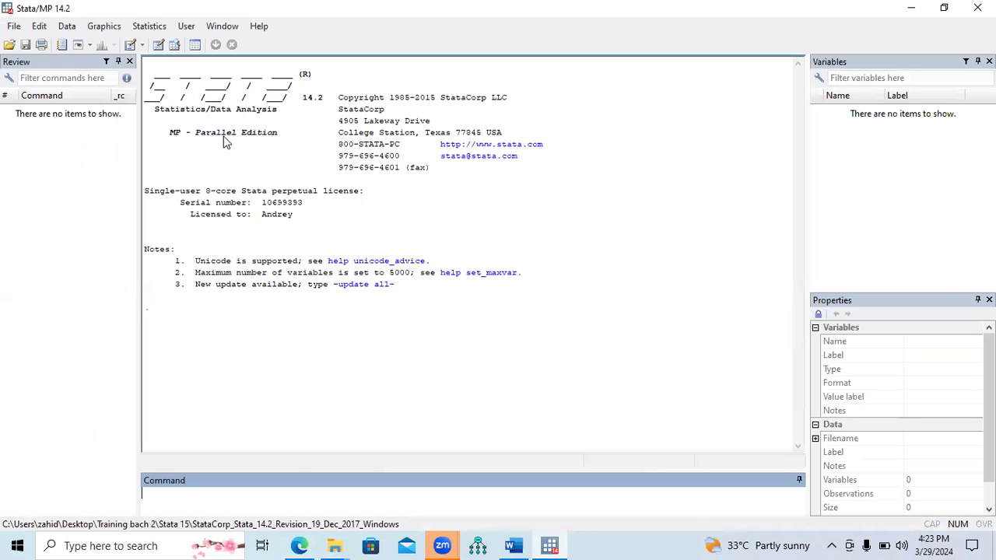
Open the dataset High income.dta from the First generation unit root folder
{"action": "left_click", "coordinate": [16, 27]}
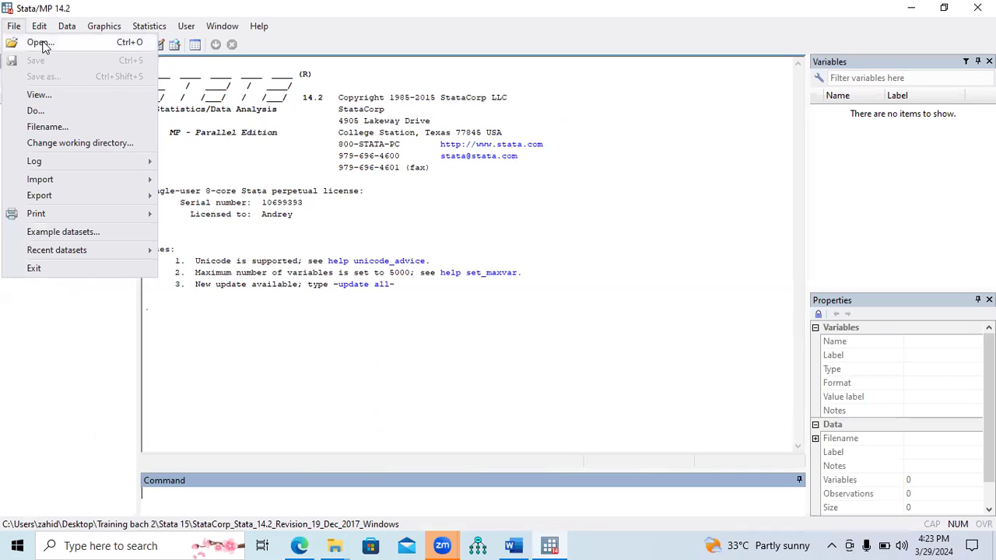
{"action": "left_click", "coordinate": [43, 44]}
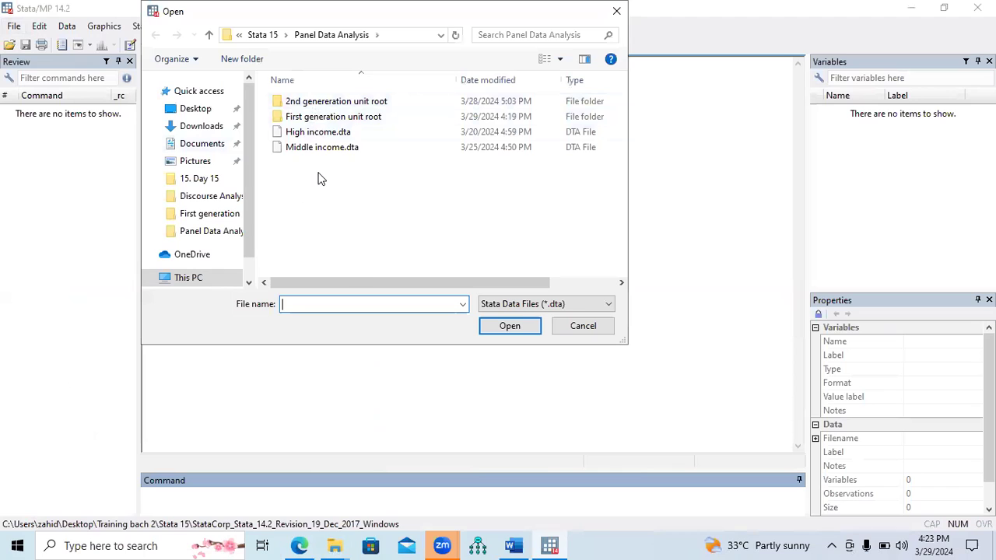
{"action": "double_click", "coordinate": [350, 121]}
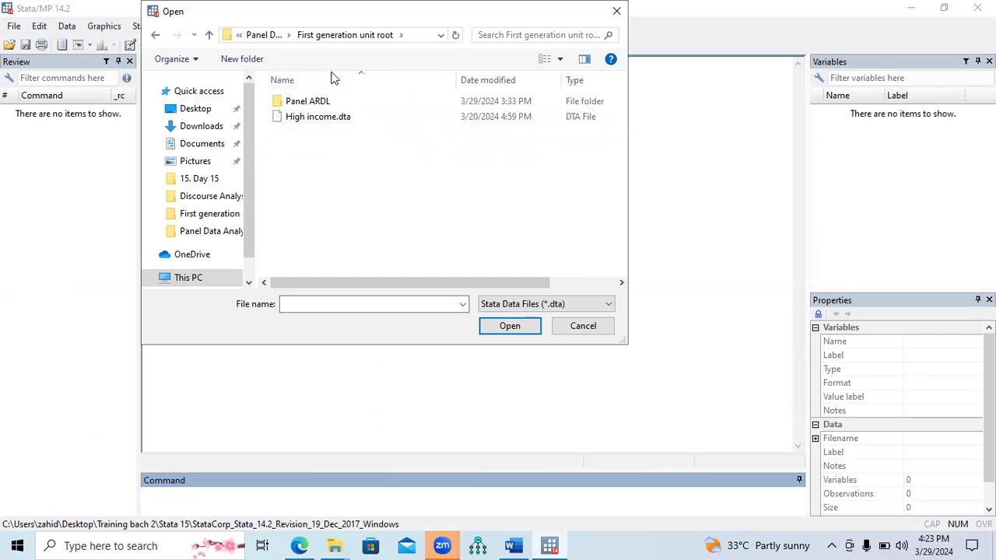
{"action": "double_click", "coordinate": [315, 118]}
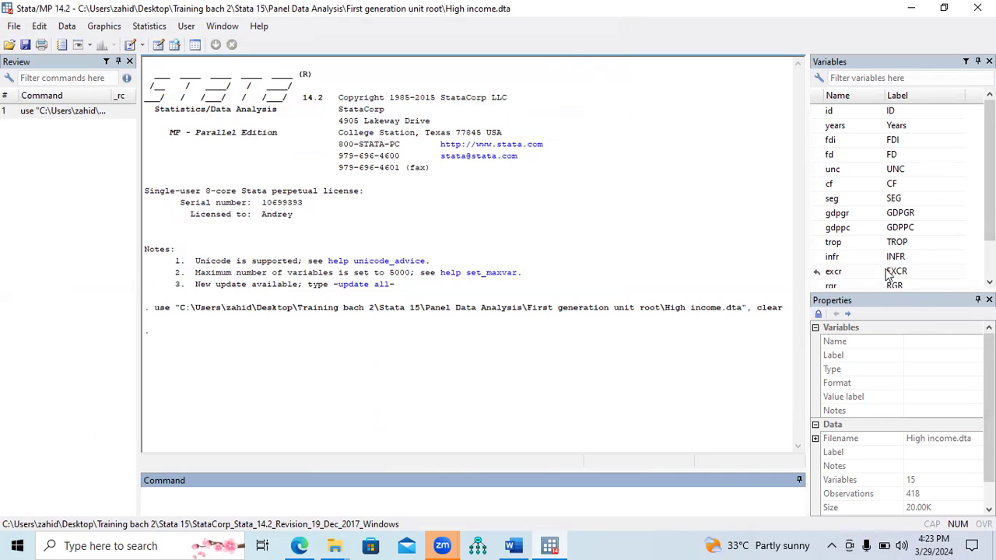
Consult the panel framework flowchart in Word, then return to Stata and declare the panel structure with xtset id years
{"action": "left_click", "coordinate": [512, 546]}
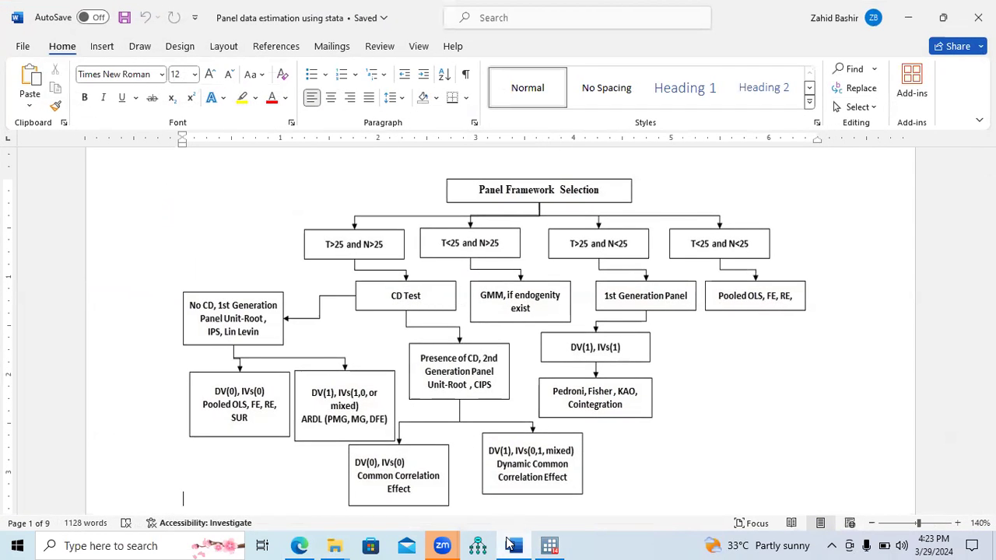
{"action": "left_click", "coordinate": [550, 545]}
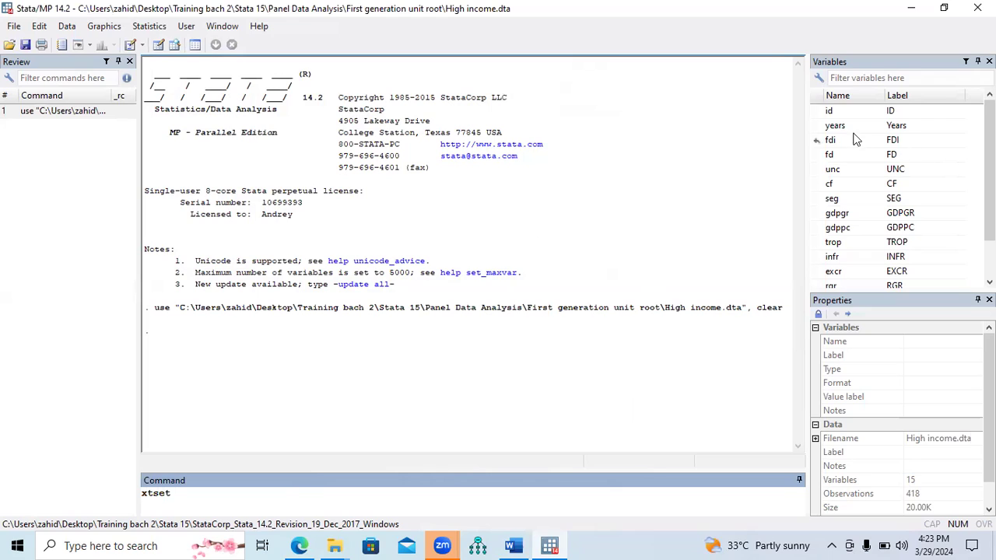
{"action": "left_click", "coordinate": [817, 113]}
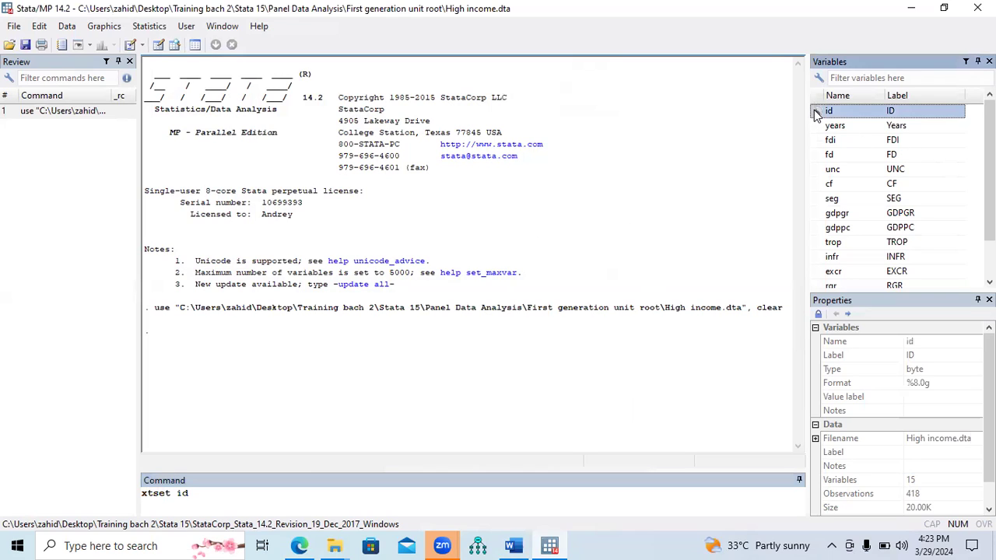
{"action": "left_click", "coordinate": [816, 128]}
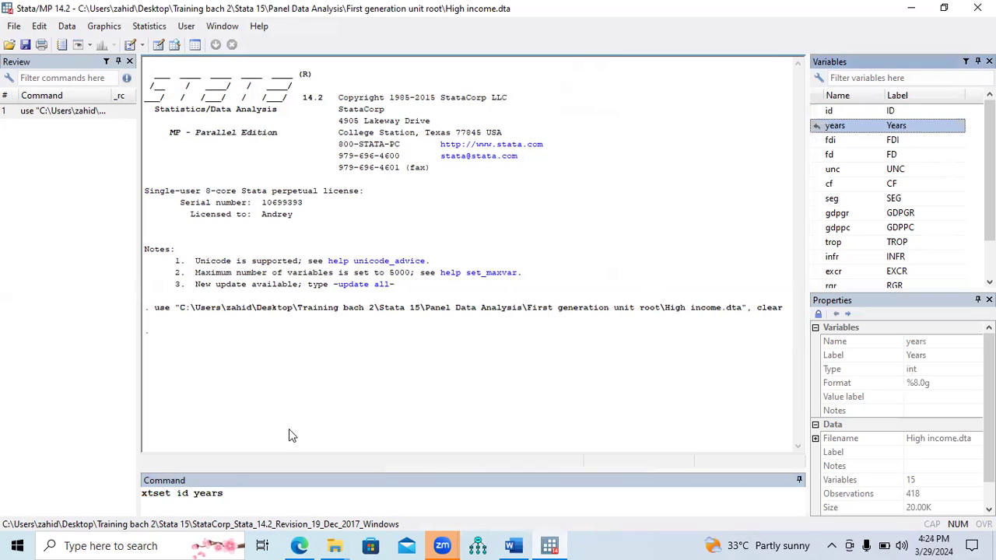
{"action": "left_click", "coordinate": [240, 492]}
{"action": "key", "text": "Return"}
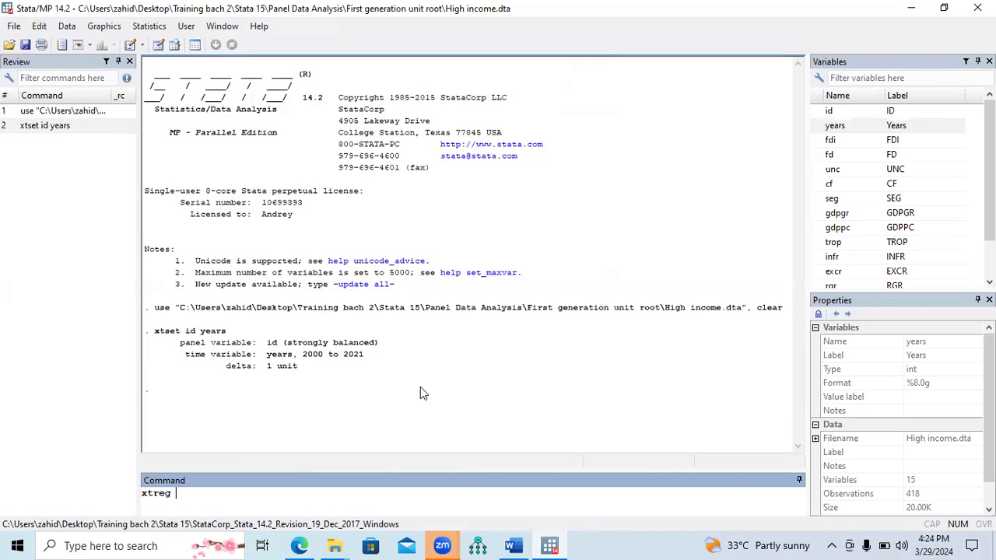
Compose an xtreg command with fdi as dependent variable and fd, unc, cf, seg, gdpgr, gdppc, trop, infr and excr as regressors
{"action": "left_click", "coordinate": [816, 141]}
{"action": "left_click", "coordinate": [816, 155]}
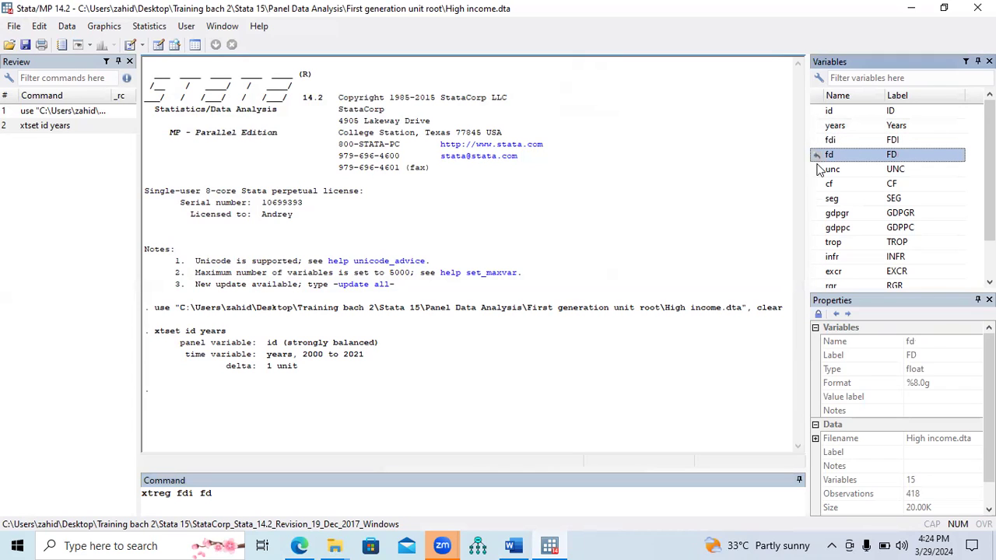
{"action": "left_click", "coordinate": [816, 169]}
{"action": "left_click", "coordinate": [817, 183]}
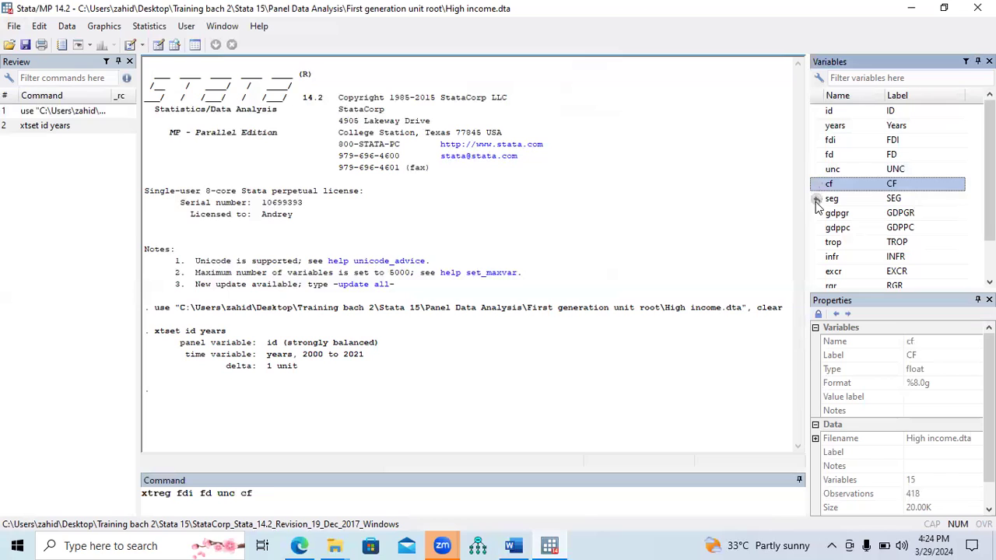
{"action": "left_click", "coordinate": [816, 199]}
{"action": "left_click", "coordinate": [816, 213]}
{"action": "left_click", "coordinate": [816, 228]}
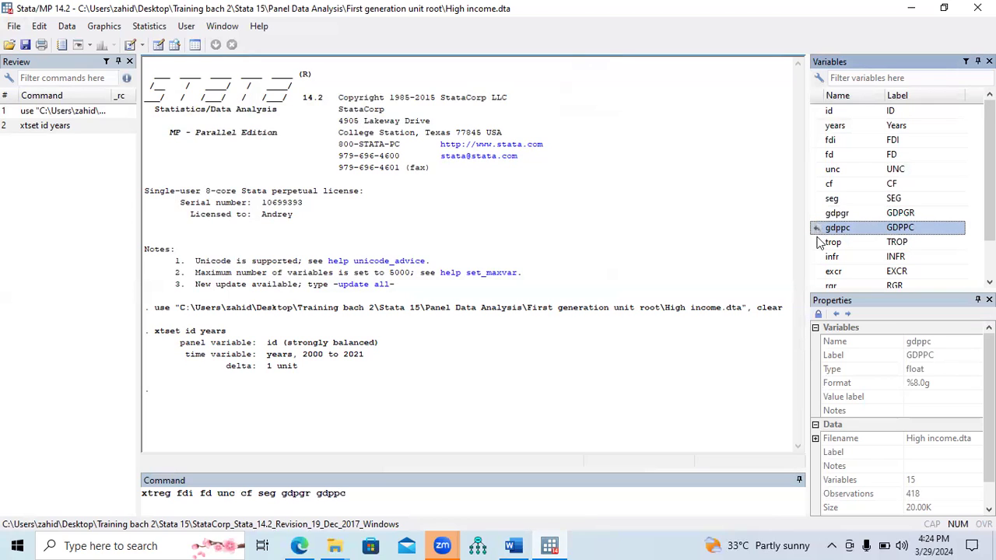
{"action": "left_click", "coordinate": [816, 243]}
{"action": "left_click", "coordinate": [816, 257]}
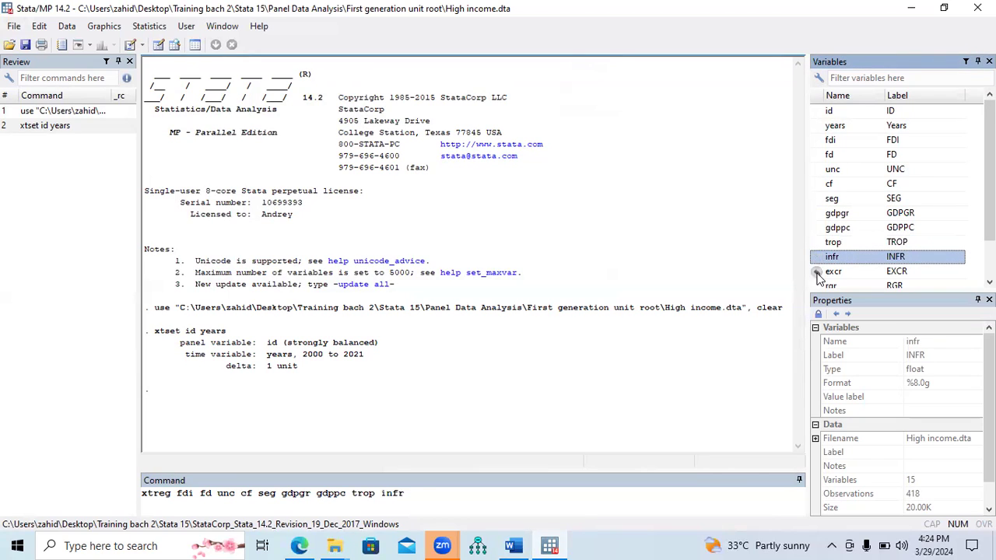
{"action": "left_click", "coordinate": [817, 271]}
Complete the xtreg regressor list with rgr, leaving out _est_fix, and add a comma for the options
{"action": "left_click", "coordinate": [816, 288]}
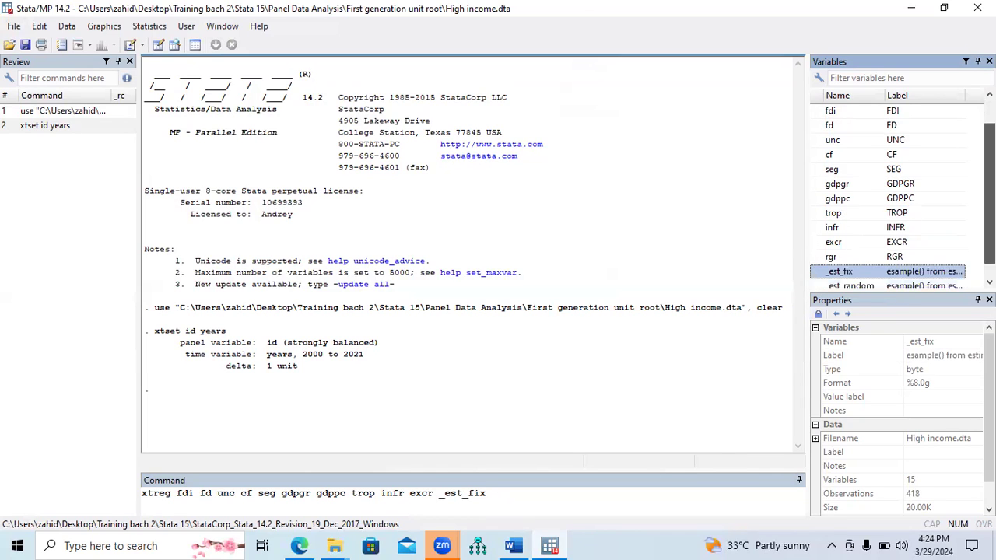
{"action": "left_click", "coordinate": [546, 493]}
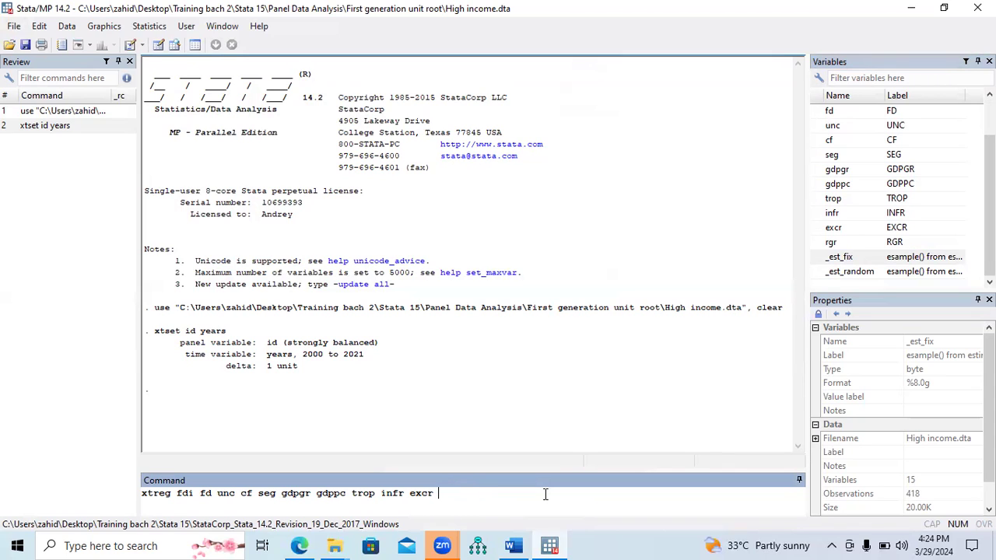
{"action": "left_click", "coordinate": [819, 243]}
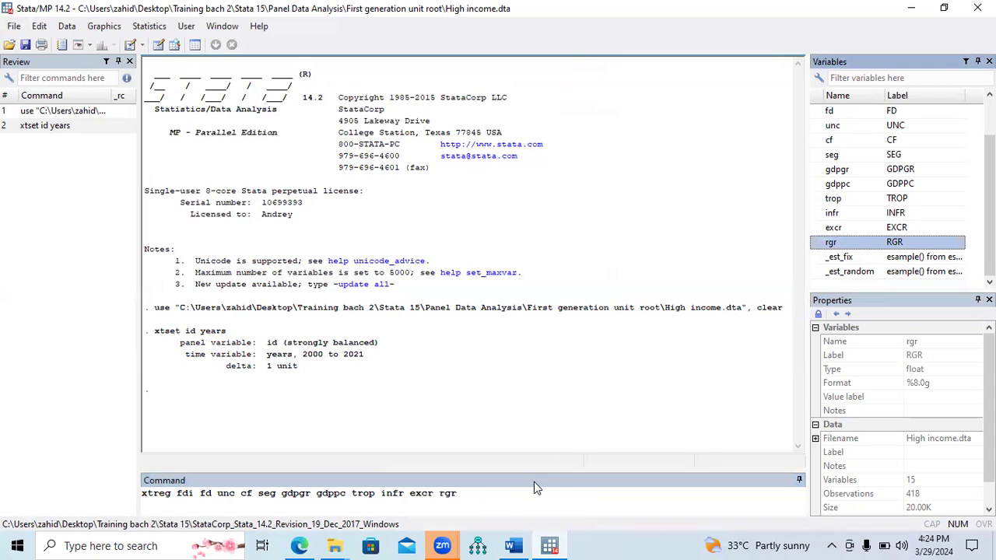
{"action": "left_click", "coordinate": [483, 500]}
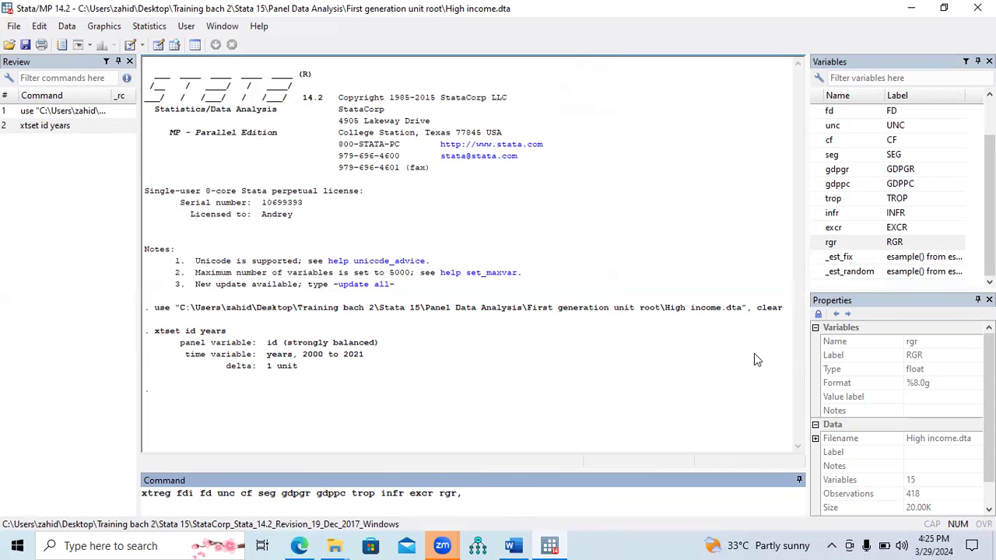
Drop the stored-estimate variable _est_fix from the dataset
{"action": "left_click", "coordinate": [847, 261]}
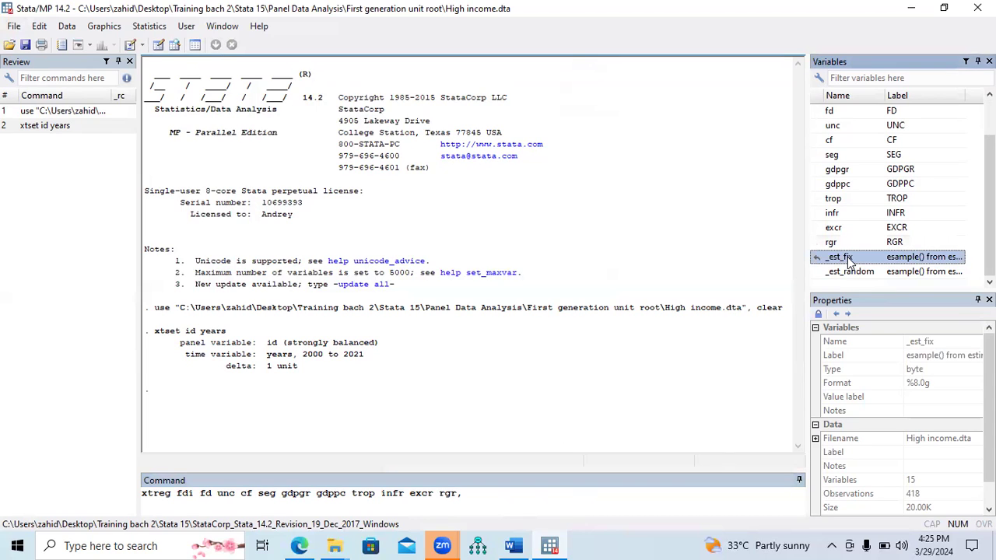
{"action": "right_click", "coordinate": [848, 261]}
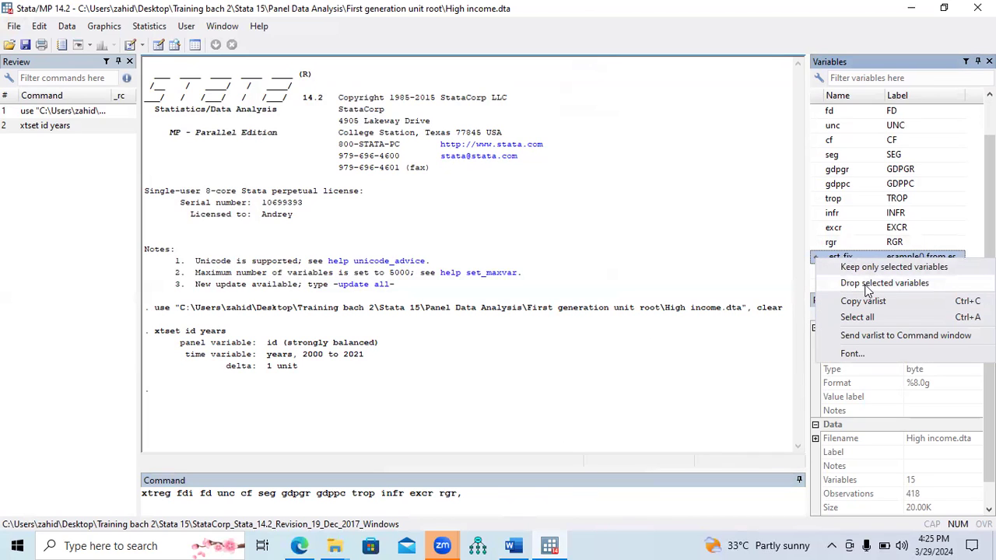
{"action": "key", "text": "Escape"}
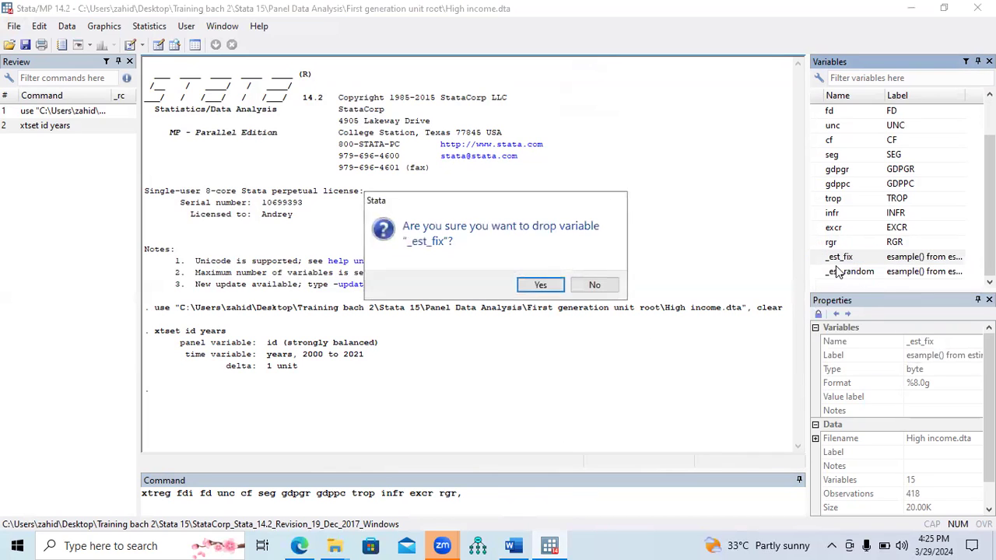
{"action": "left_click", "coordinate": [538, 286]}
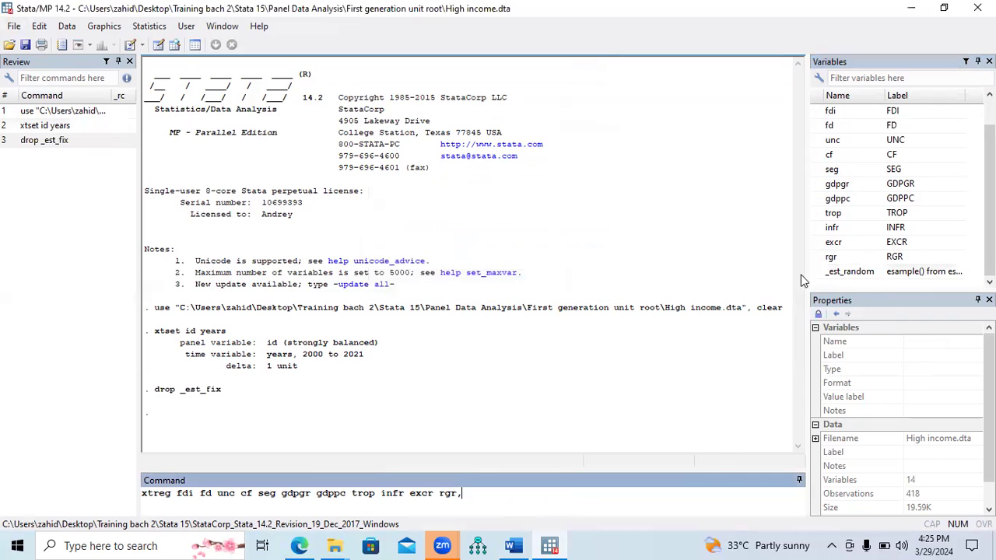
Drop the stored-estimate variable _est_random from the dataset
{"action": "left_click", "coordinate": [837, 276]}
{"action": "right_click", "coordinate": [836, 279]}
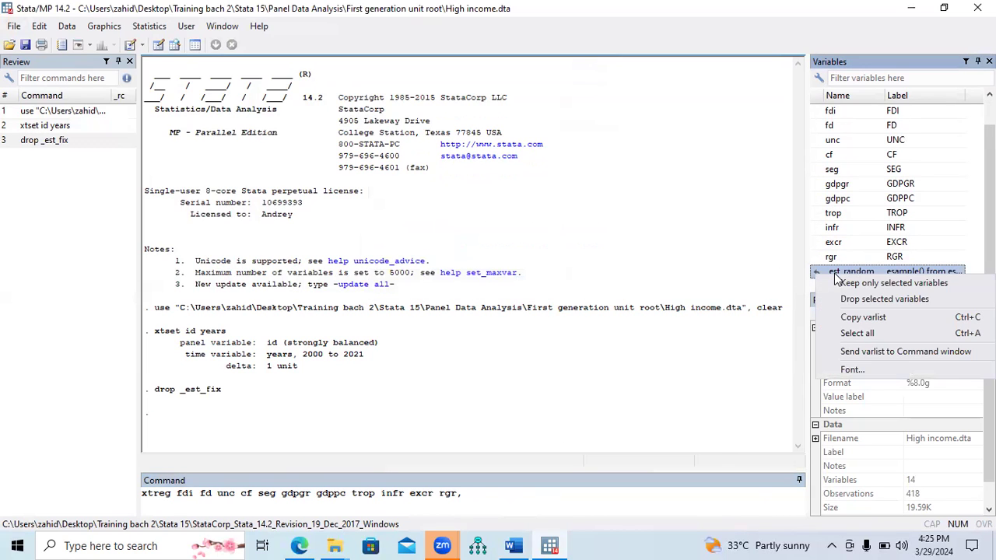
{"action": "left_click", "coordinate": [852, 301]}
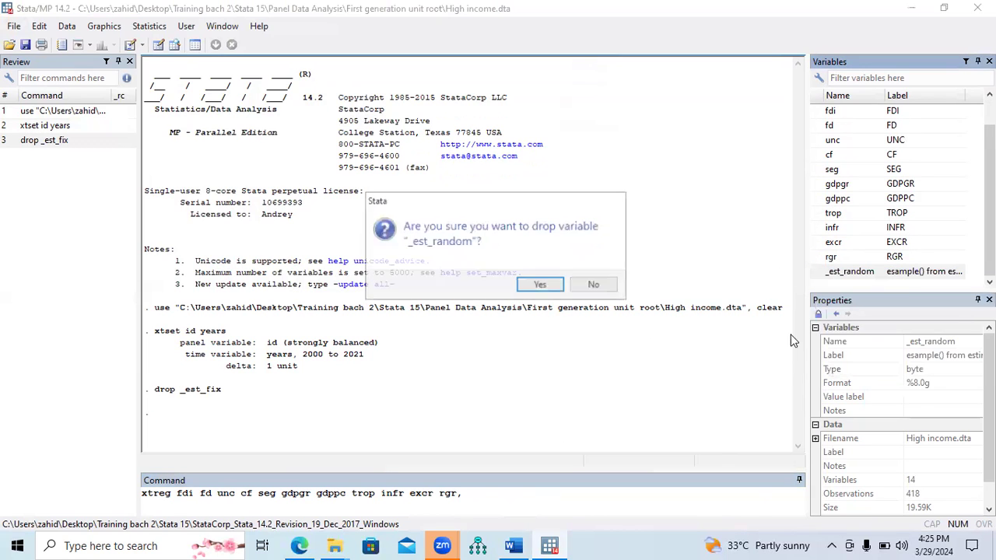
{"action": "left_click", "coordinate": [541, 285]}
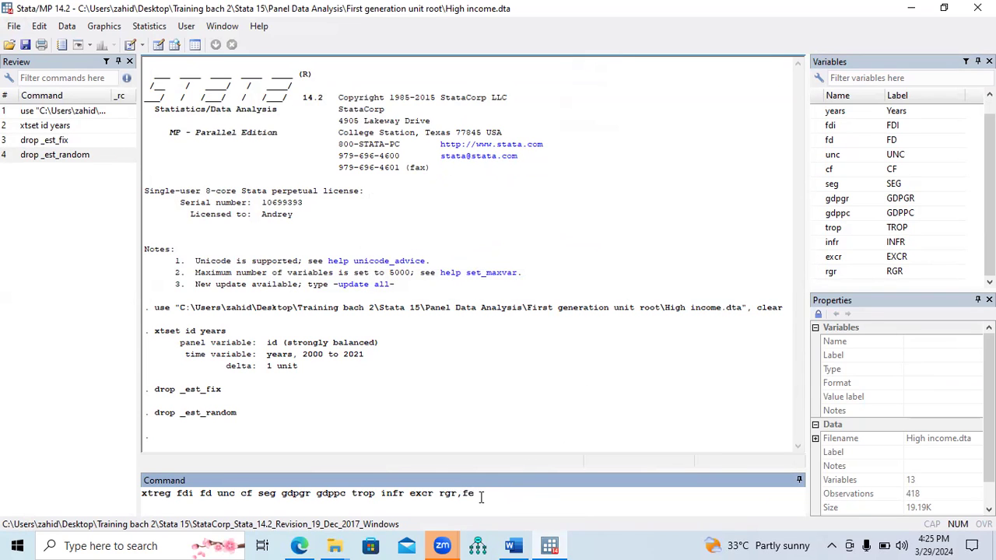
Run the composed xtreg regression of fdi with the fe option and display its complete output
{"action": "key", "text": "Return"}
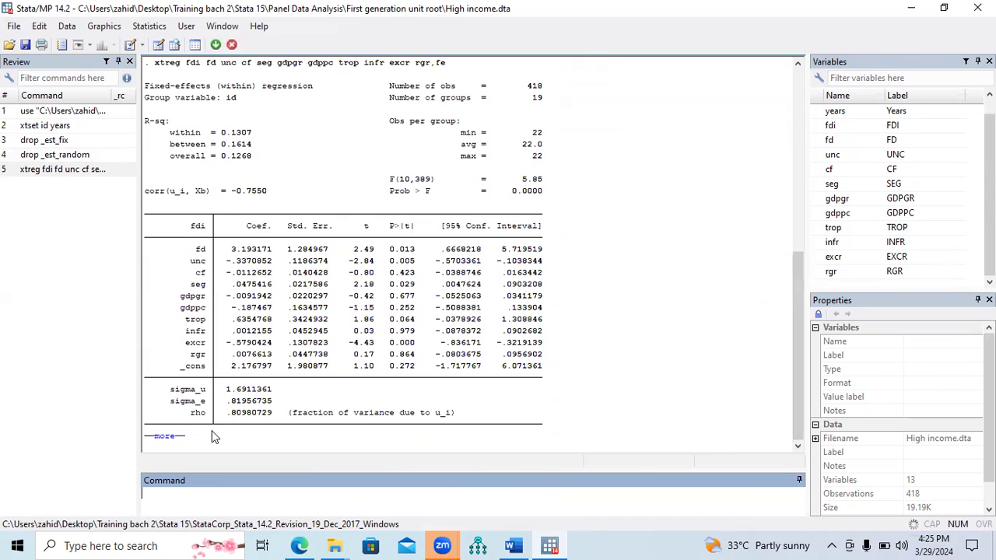
{"action": "left_click", "coordinate": [175, 435]}
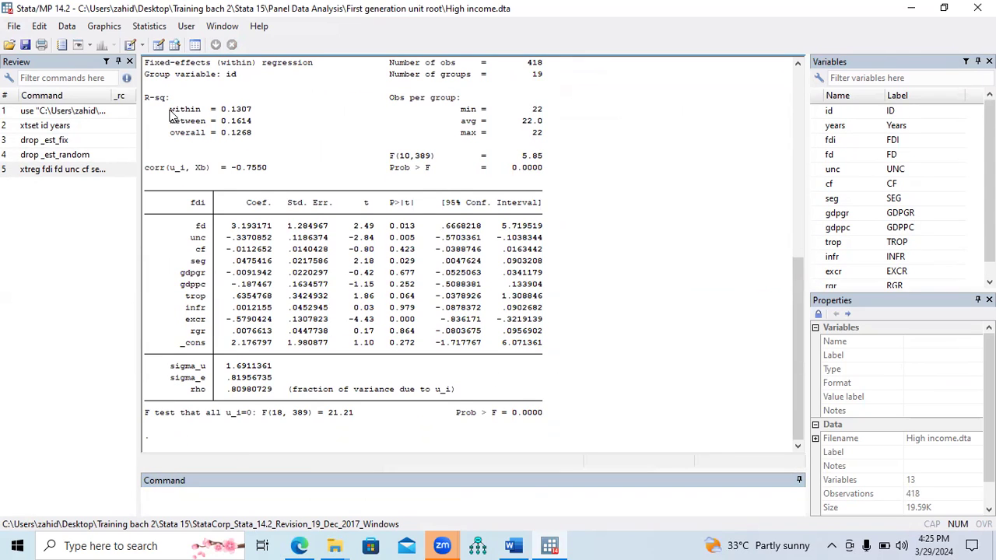
Examine the fixed-effects output: overall R-squared, model significance, each regressor's coefficient and p-value, and the F test that all u_i=0
{"action": "left_click_drag", "start_coordinate": [169, 133], "coordinate": [251, 138]}
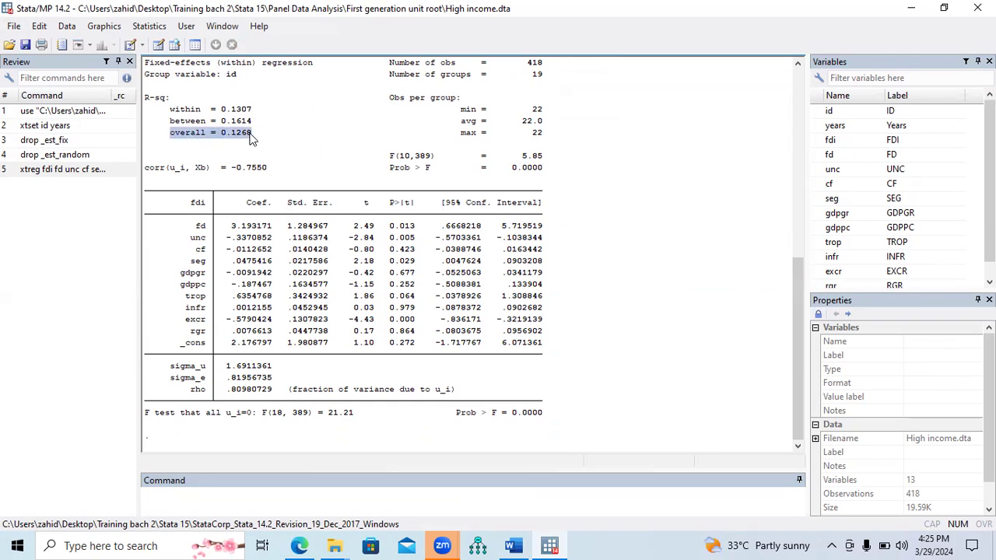
{"action": "left_click_drag", "start_coordinate": [391, 167], "coordinate": [540, 172]}
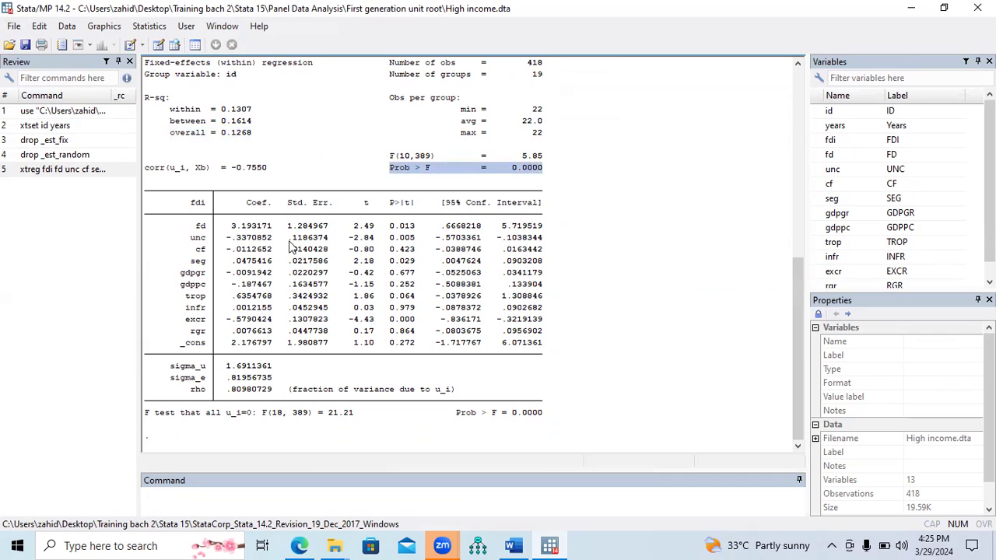
{"action": "left_click_drag", "start_coordinate": [196, 226], "coordinate": [415, 231]}
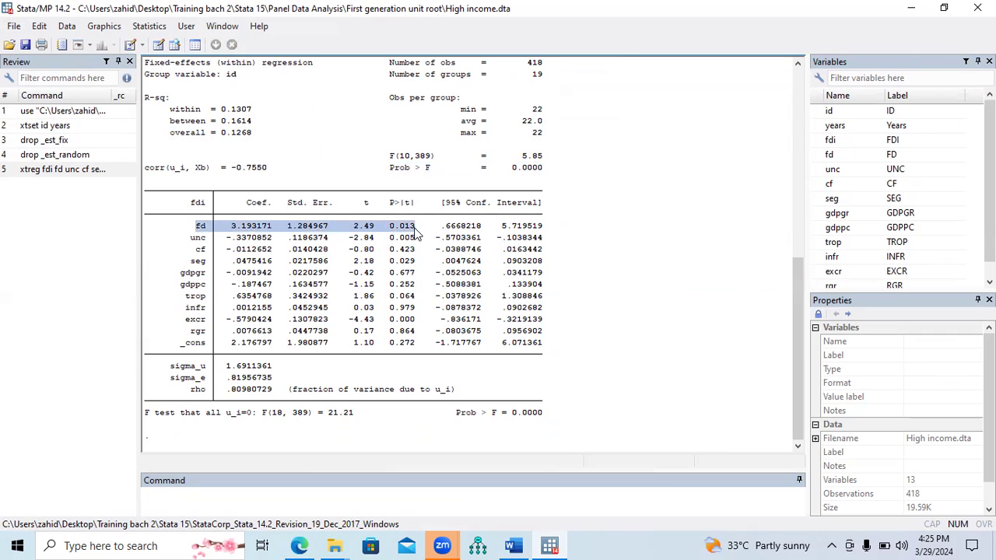
{"action": "left_click_drag", "start_coordinate": [191, 238], "coordinate": [416, 241]}
{"action": "left_click_drag", "start_coordinate": [192, 249], "coordinate": [417, 253]}
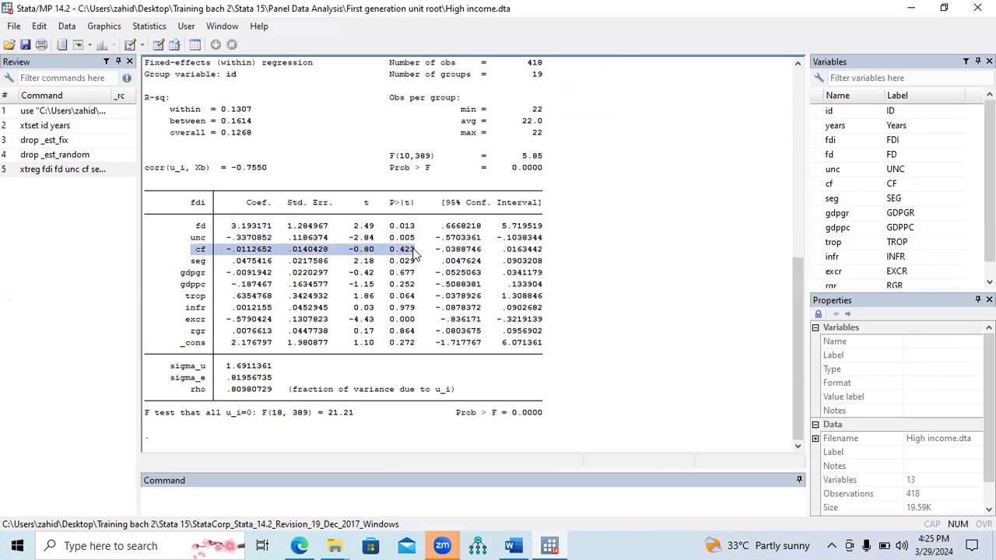
{"action": "left_click_drag", "start_coordinate": [190, 261], "coordinate": [414, 267]}
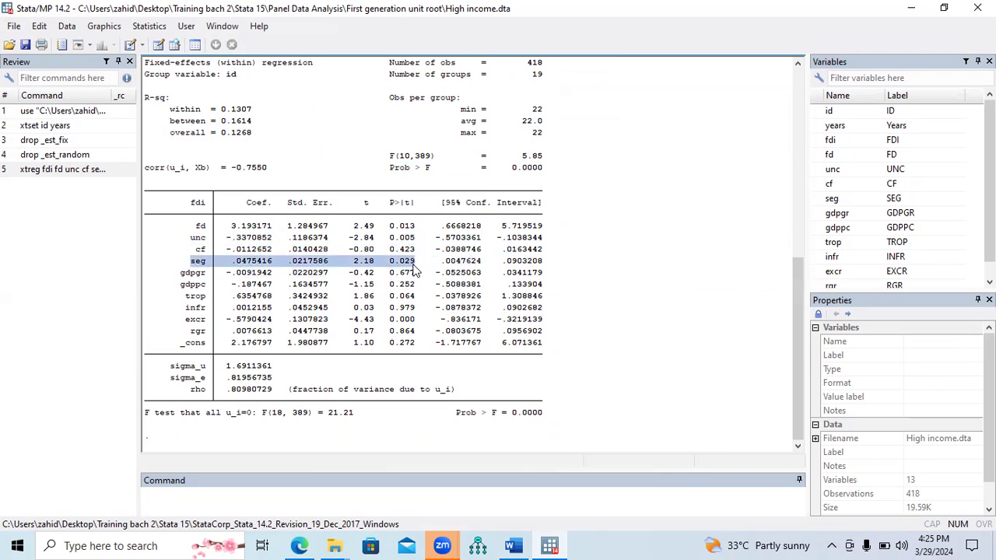
{"action": "left_click_drag", "start_coordinate": [179, 274], "coordinate": [369, 280]}
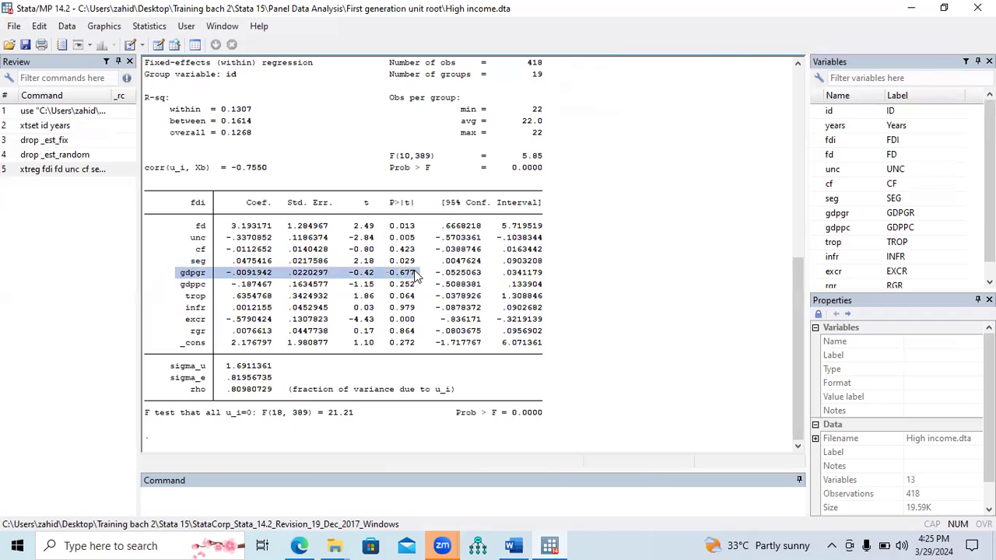
{"action": "left_click_drag", "start_coordinate": [178, 286], "coordinate": [415, 290]}
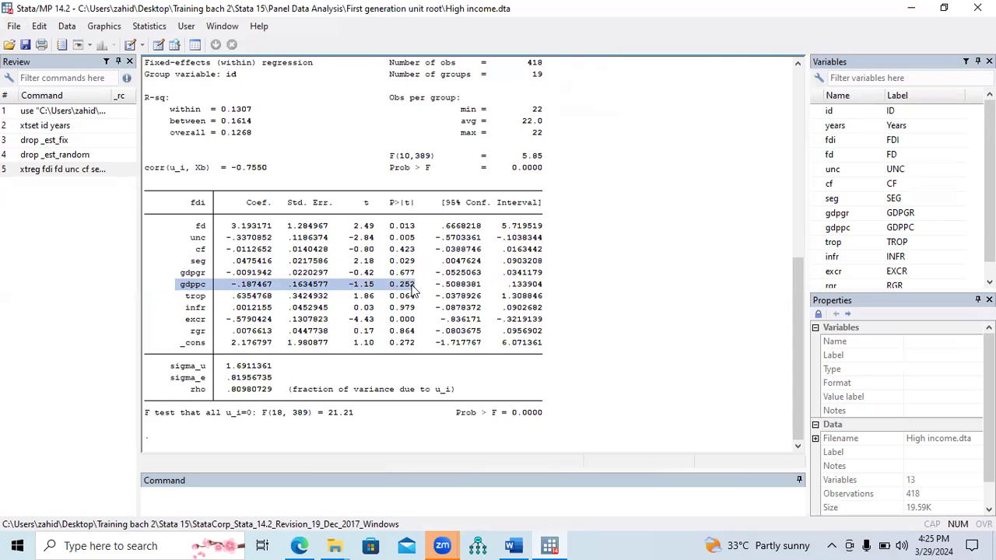
{"action": "double_click", "coordinate": [191, 298]}
{"action": "left_click_drag", "start_coordinate": [251, 299], "coordinate": [416, 298]}
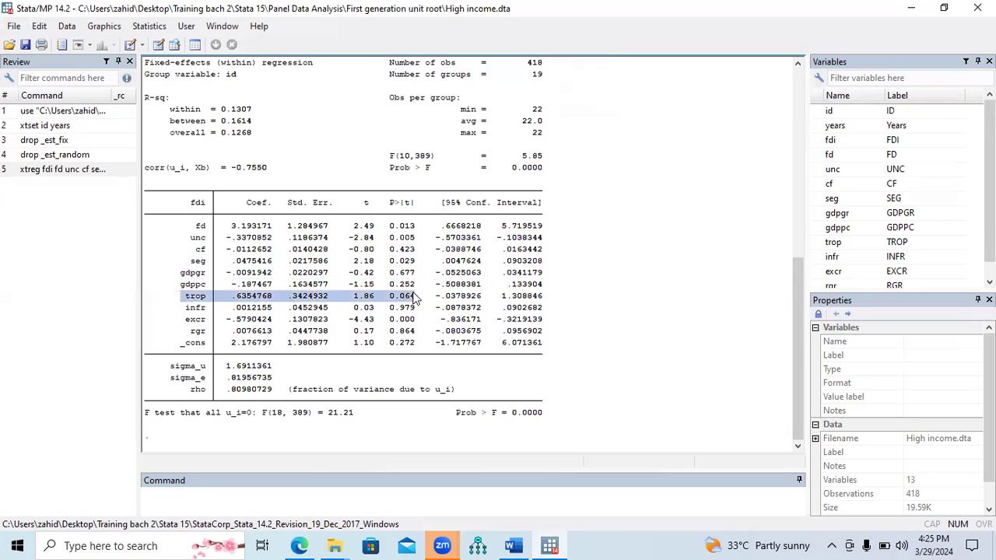
{"action": "left_click_drag", "start_coordinate": [187, 312], "coordinate": [402, 309]}
{"action": "left_click_drag", "start_coordinate": [188, 319], "coordinate": [416, 319]}
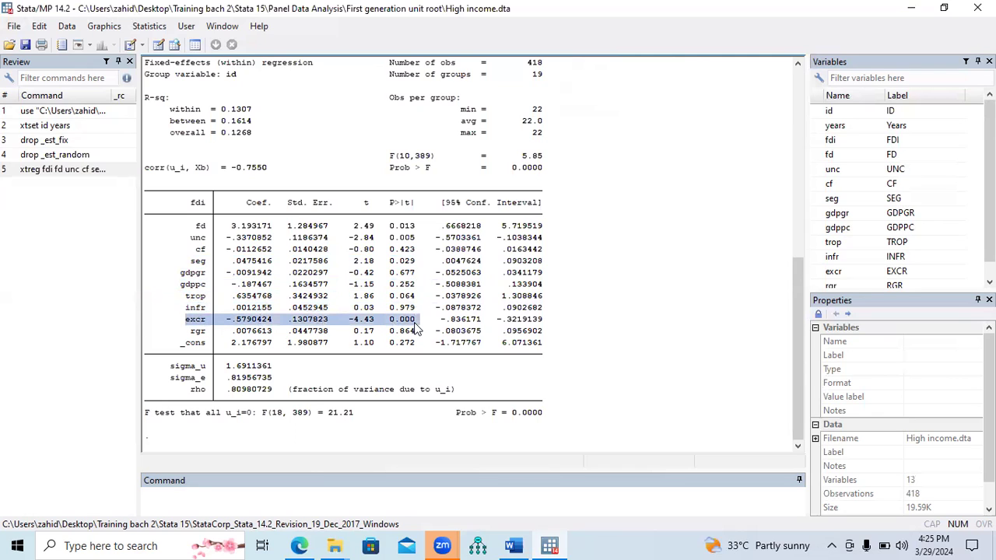
{"action": "left_click_drag", "start_coordinate": [191, 332], "coordinate": [418, 333]}
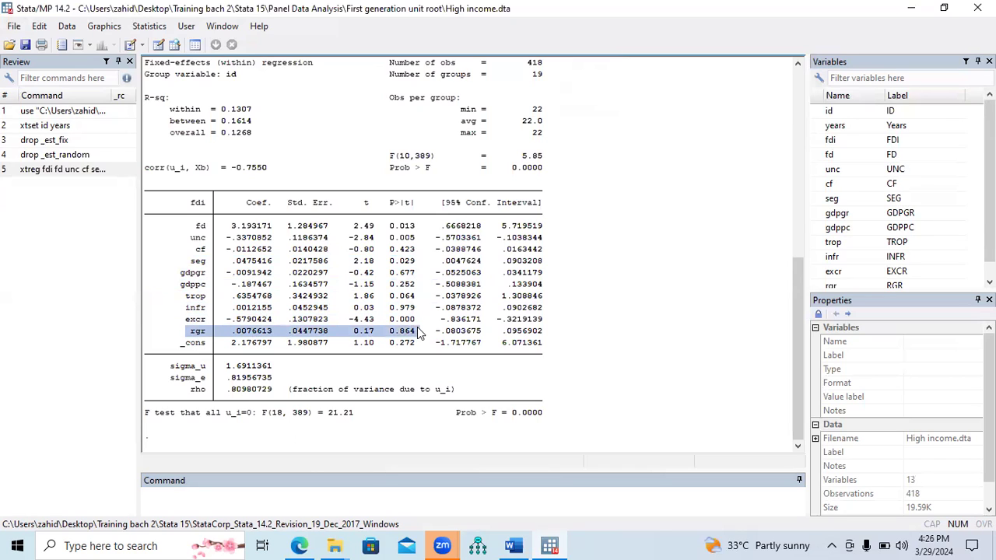
{"action": "left_click_drag", "start_coordinate": [148, 414], "coordinate": [544, 416]}
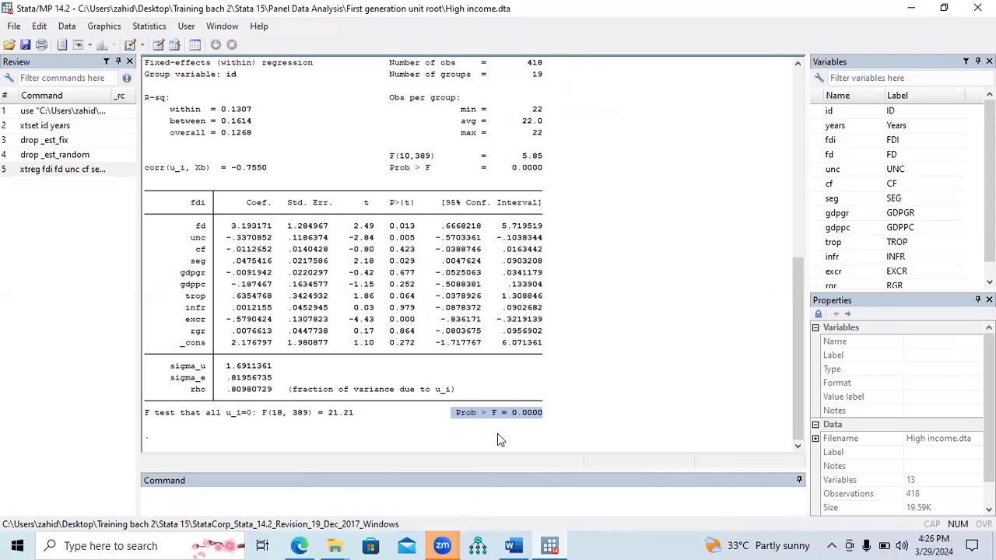
Store the fixed-effects estimates under the name fix
{"action": "left_click", "coordinate": [295, 498]}
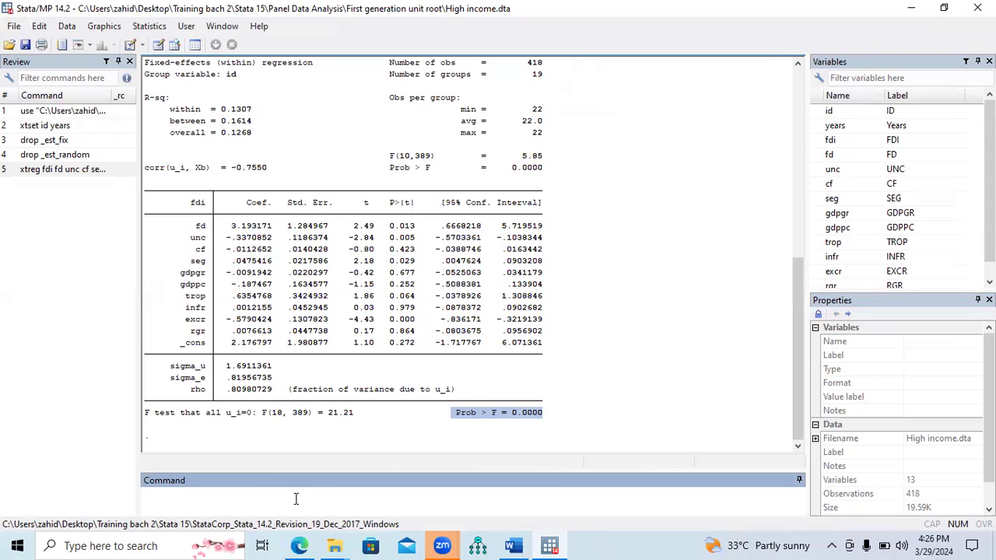
{"action": "type", "text": "estimate sot"}
{"action": "key", "text": "BackSpace"}
{"action": "key", "text": "BackSpace"}
{"action": "type", "text": "tore fix"}
{"action": "key", "text": "Return"}
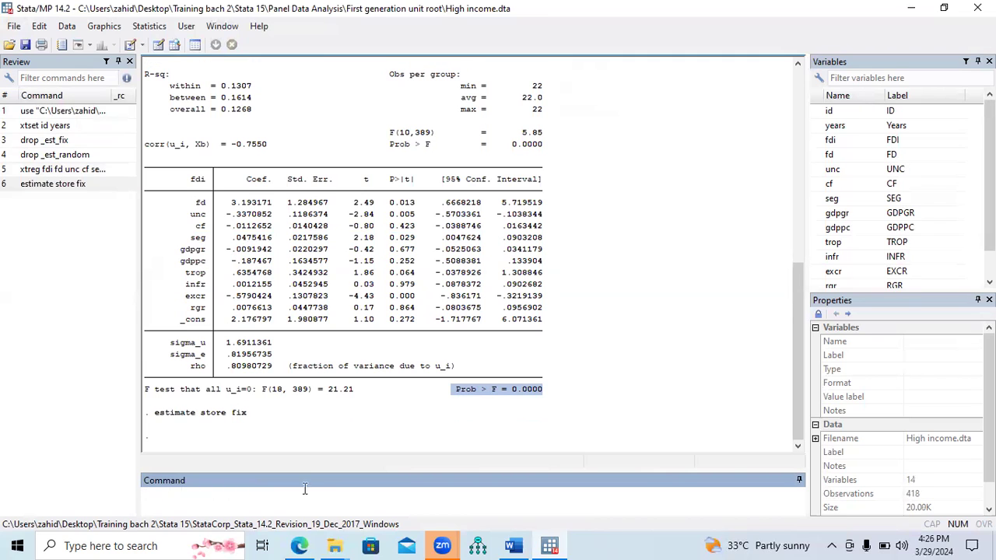
Reuse the earlier xtreg command with the re option to run the random-effects regression of fdi and display its complete output
{"action": "scroll", "coordinate": [794, 306], "scroll_direction": "up", "scroll_amount": 5}
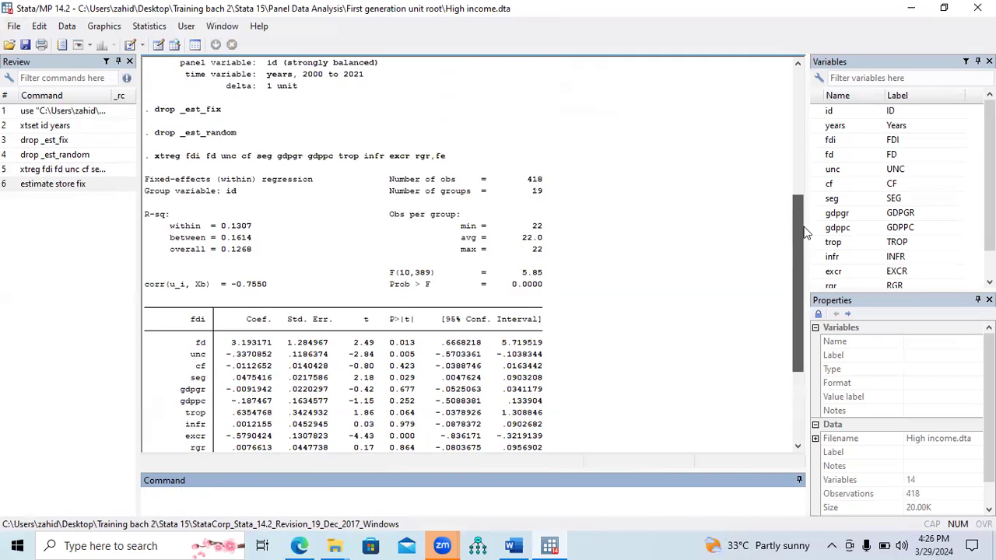
{"action": "left_click_drag", "start_coordinate": [448, 191], "coordinate": [157, 201]}
{"action": "key", "text": "ctrl+c"}
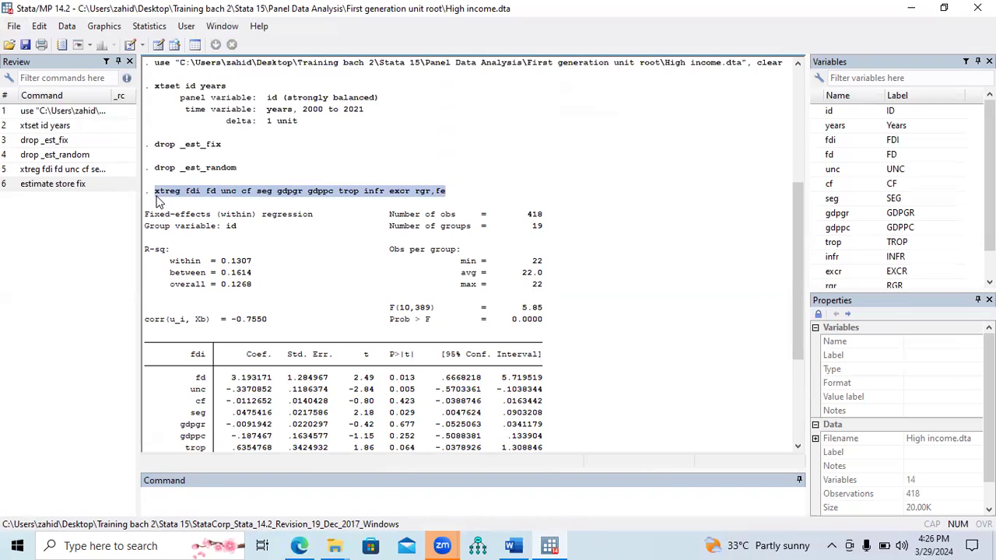
{"action": "left_click", "coordinate": [251, 500]}
{"action": "key", "text": "ctrl+v"}
{"action": "key", "text": "BackSpace"}
{"action": "key", "text": "BackSpace"}
{"action": "key", "text": "Return"}
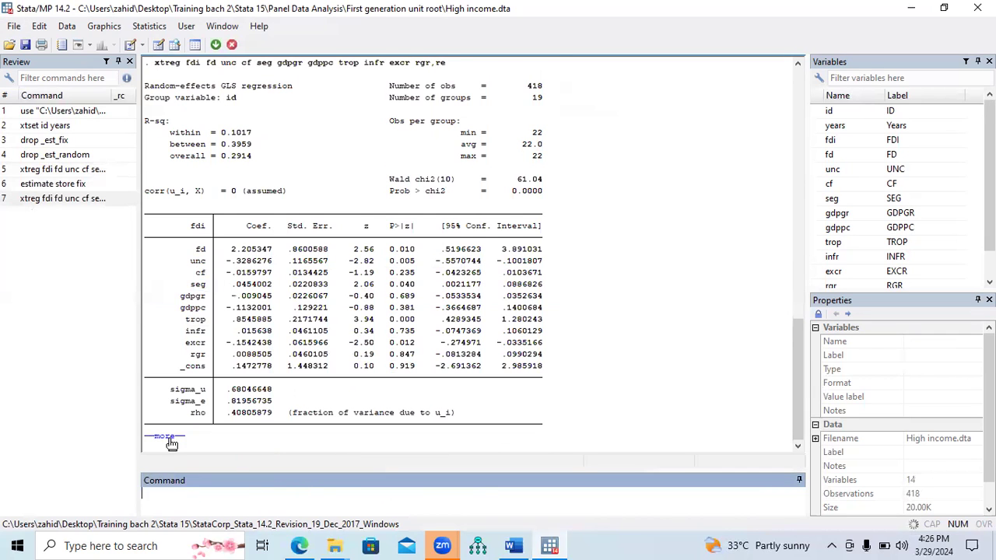
{"action": "key", "text": "Return"}
Store the random-effects estimates under the name random
{"action": "left_click", "coordinate": [241, 496]}
{"action": "type", "text": "estimate store rando"}
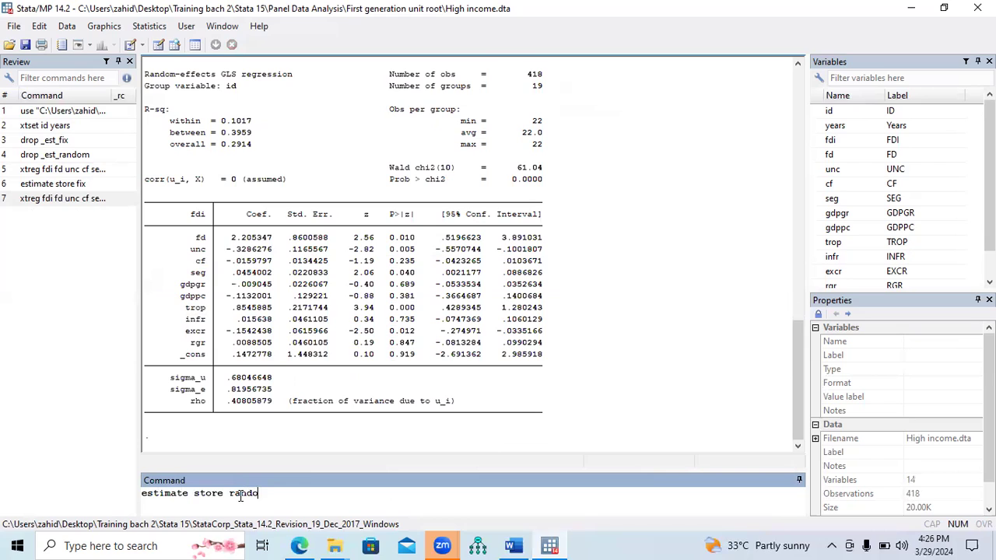
{"action": "type", "text": "m"}
{"action": "key", "text": "Return"}
Run a Hausman test comparing the stored estimates fix and random, and check its Prob>chi2 value
{"action": "type", "text": "hausman fix rand"}
{"action": "key", "text": "BackSpace"}
{"action": "key", "text": "BackSpace"}
{"action": "key", "text": "BackSpace"}
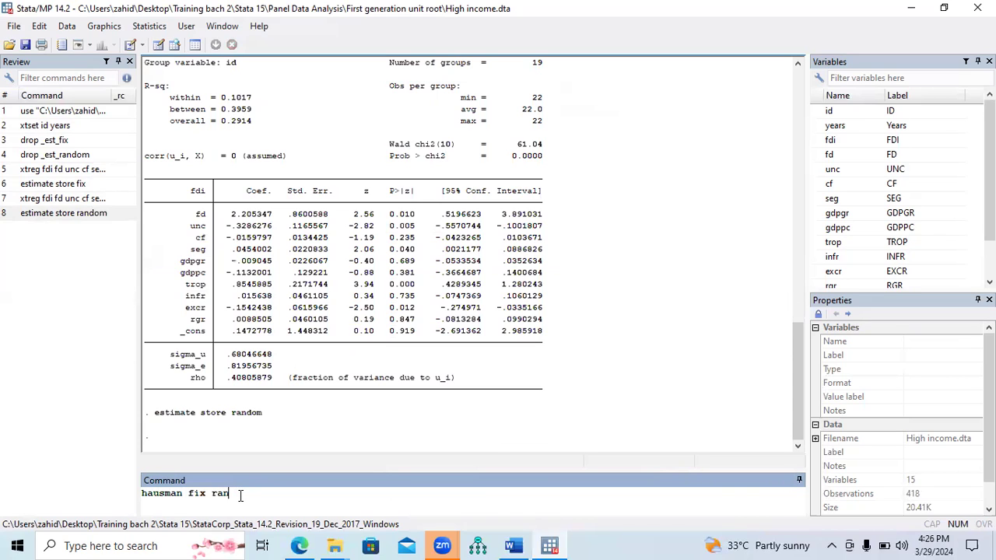
{"action": "type", "text": "ndom"}
{"action": "key", "text": "Return"}
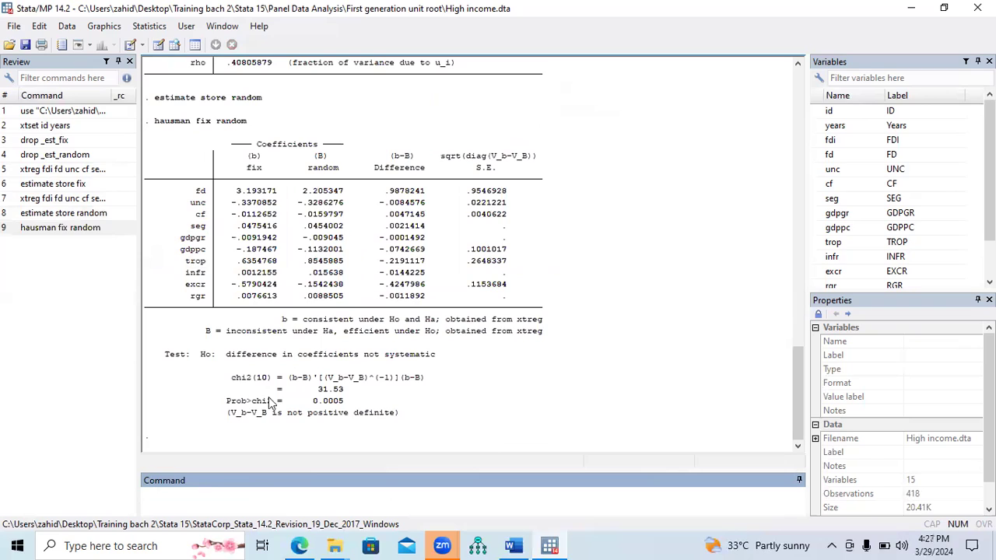
{"action": "left_click_drag", "start_coordinate": [227, 401], "coordinate": [347, 406]}
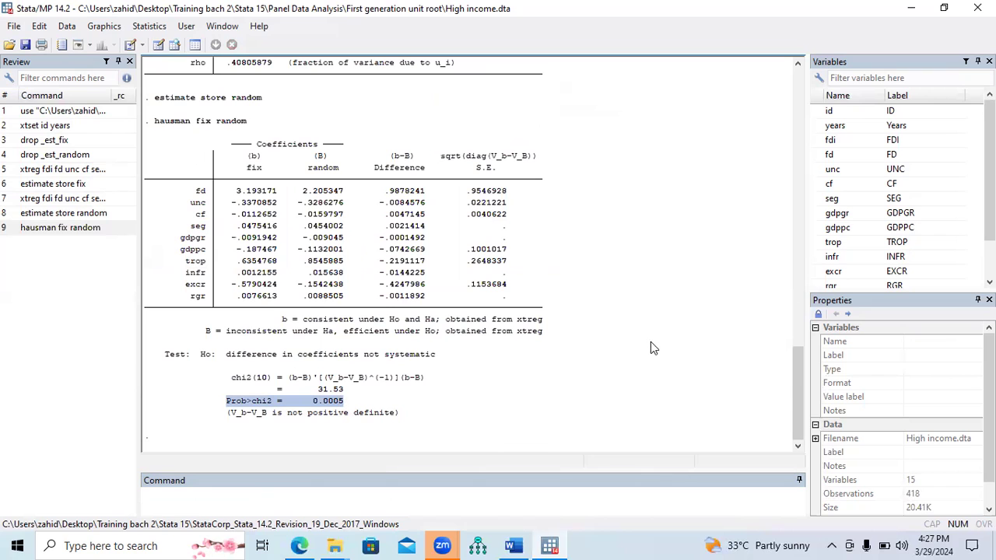
Rerun the fixed-effects regression of fdi with the vce (robust) option added and display its complete output
{"action": "left_click_drag", "start_coordinate": [799, 370], "coordinate": [799, 133]}
{"action": "left_click_drag", "start_coordinate": [459, 198], "coordinate": [158, 206]}
{"action": "key", "text": "ctrl+c"}
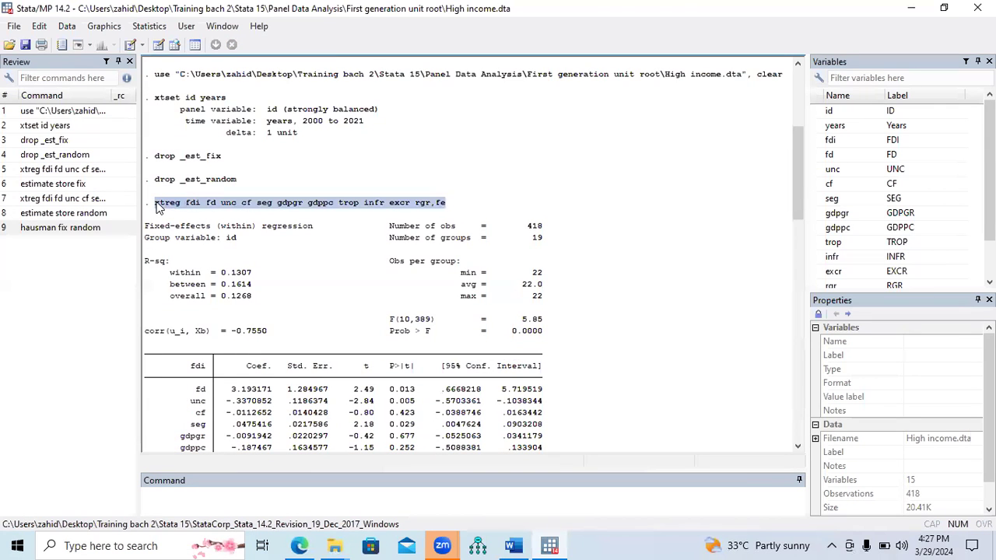
{"action": "left_click", "coordinate": [260, 496]}
{"action": "key", "text": "ctrl+v"}
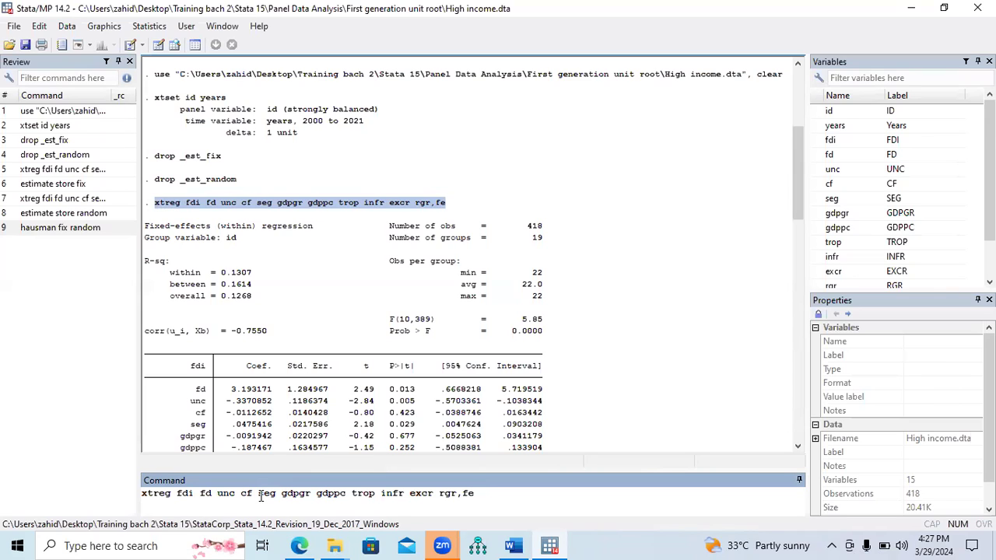
{"action": "type", "text": "vce (robust"}
{"action": "key", "text": "Return"}
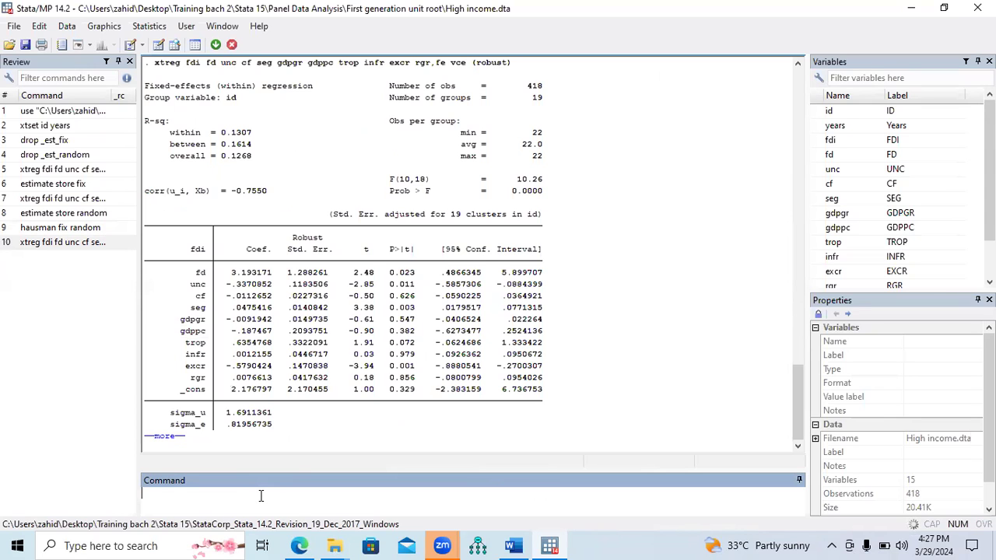
{"action": "left_click", "coordinate": [172, 437]}
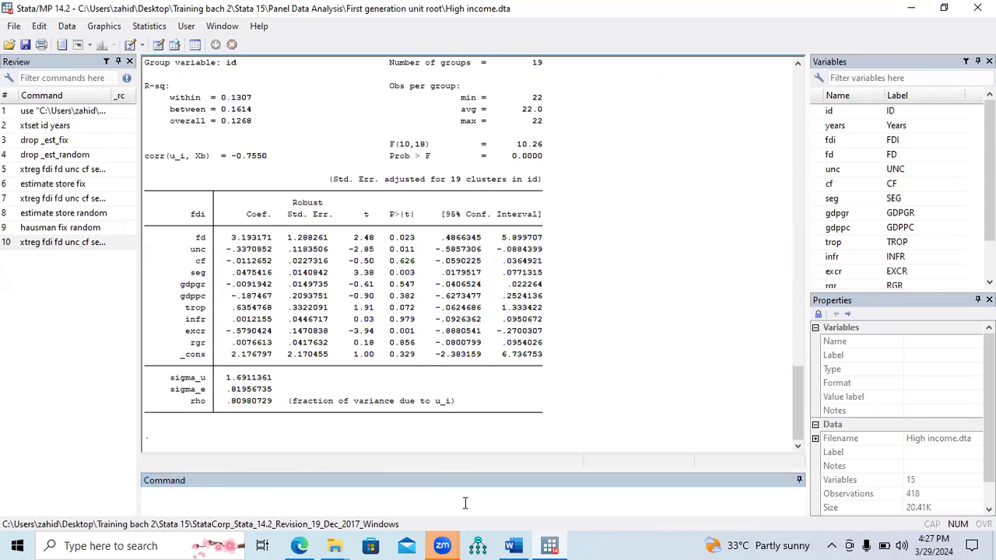
Switch to the Word notes and copy the command "xtcsd, pesaran abs" from the Cross Sectional Dependence assumption section
{"action": "left_click", "coordinate": [511, 545]}
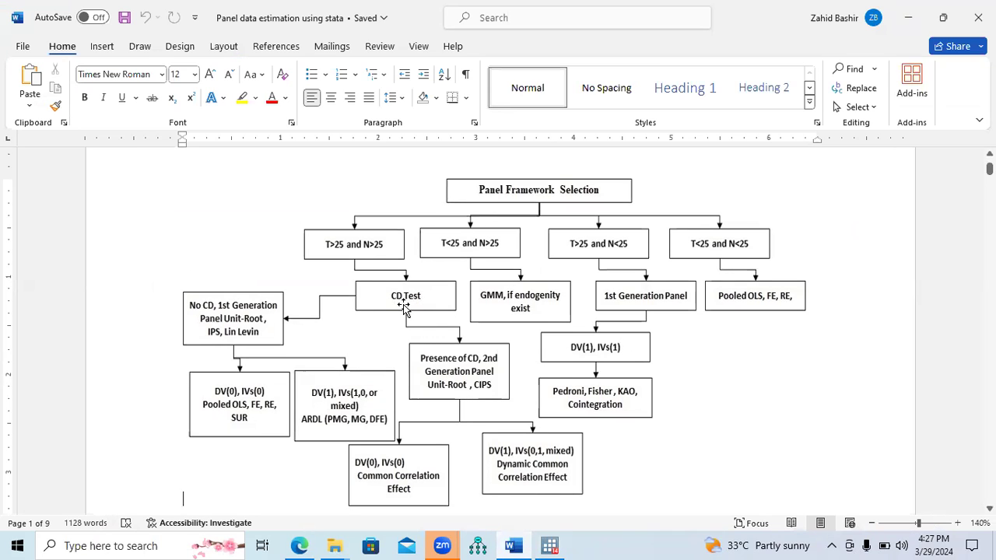
{"action": "scroll", "coordinate": [971, 448], "scroll_direction": "down", "scroll_amount": 5}
{"action": "scroll", "coordinate": [971, 448], "scroll_direction": "down", "scroll_amount": 20}
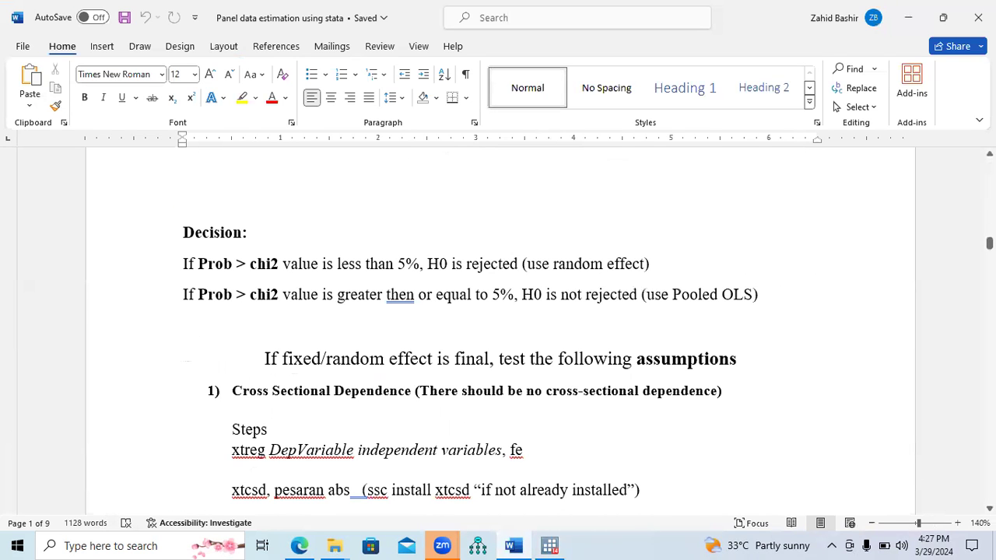
{"action": "scroll", "coordinate": [498, 327], "scroll_direction": "down", "scroll_amount": 10}
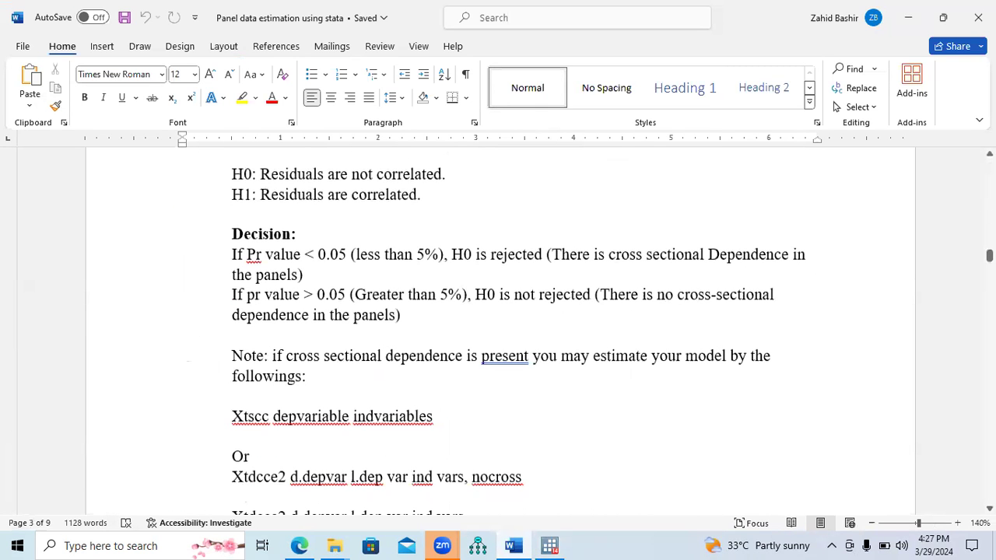
{"action": "scroll", "coordinate": [426, 253], "scroll_direction": "up", "scroll_amount": 3}
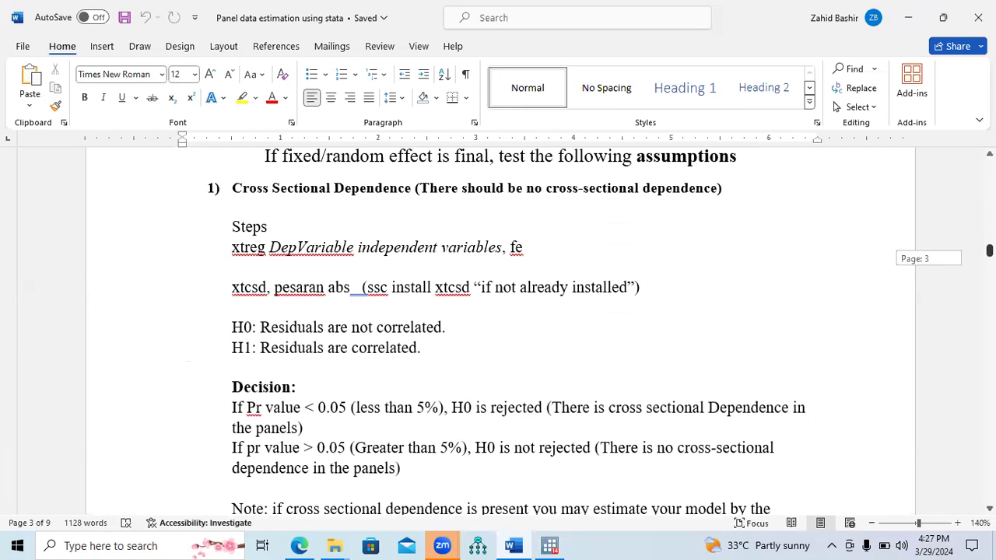
{"action": "left_click_drag", "start_coordinate": [233, 189], "coordinate": [543, 189]}
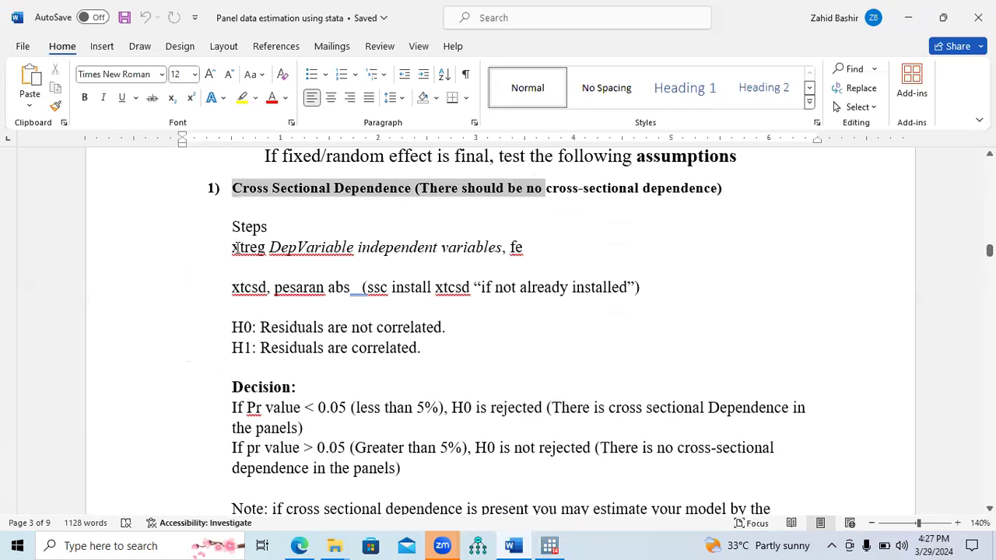
{"action": "left_click_drag", "start_coordinate": [231, 247], "coordinate": [533, 248]}
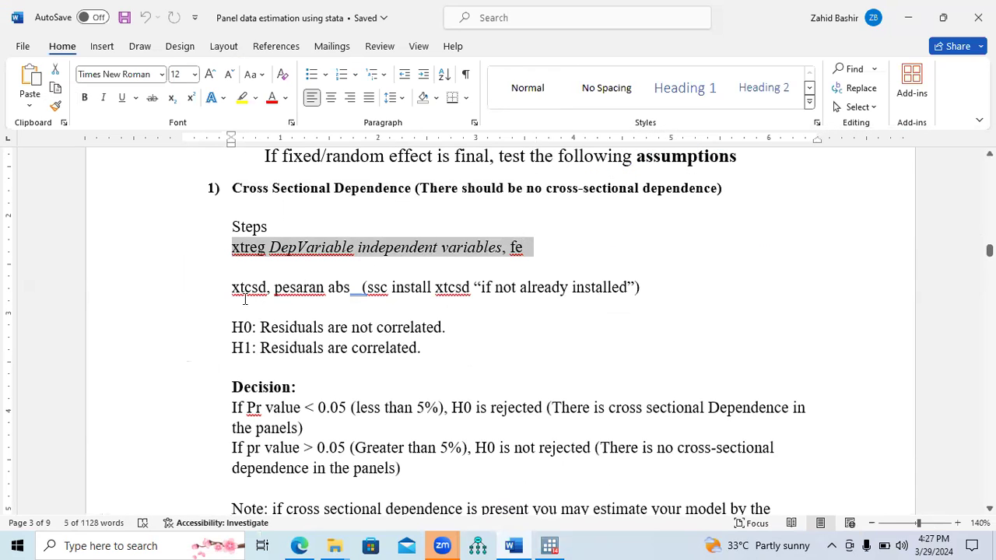
{"action": "left_click_drag", "start_coordinate": [232, 289], "coordinate": [342, 293]}
{"action": "key", "text": "ctrl+c"}
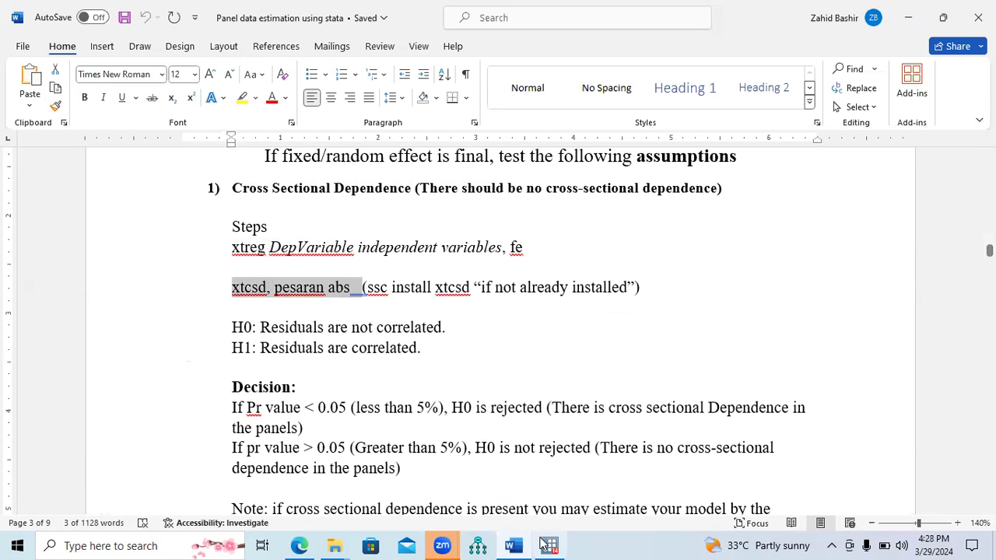
Switch back to Stata, run "xtcsd, pesaran abs" on the fixed-effects model and review Pesaran's test of cross-sectional independence
{"action": "left_click", "coordinate": [546, 545]}
{"action": "key", "text": "ctrl+v"}
{"action": "key", "text": "Return"}
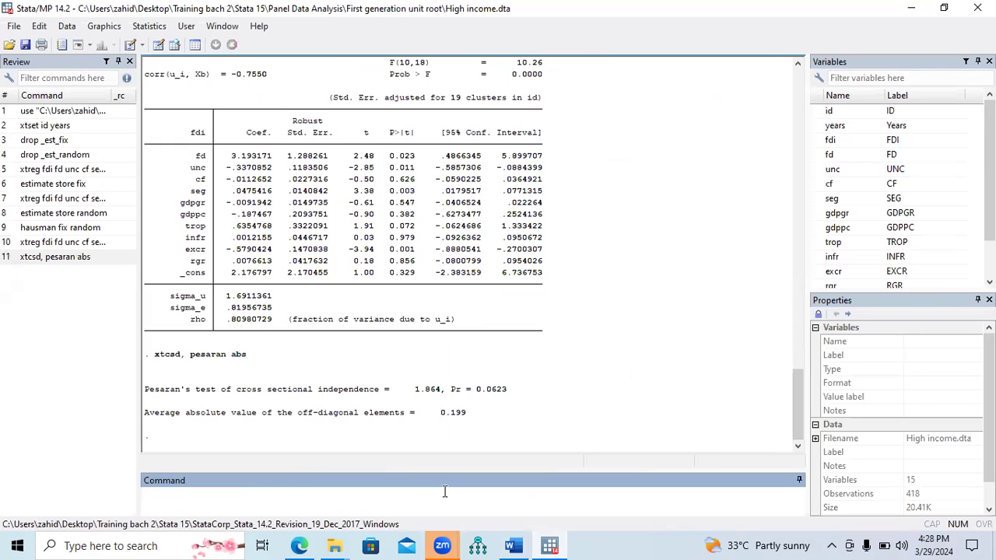
{"action": "left_click_drag", "start_coordinate": [146, 389], "coordinate": [375, 390]}
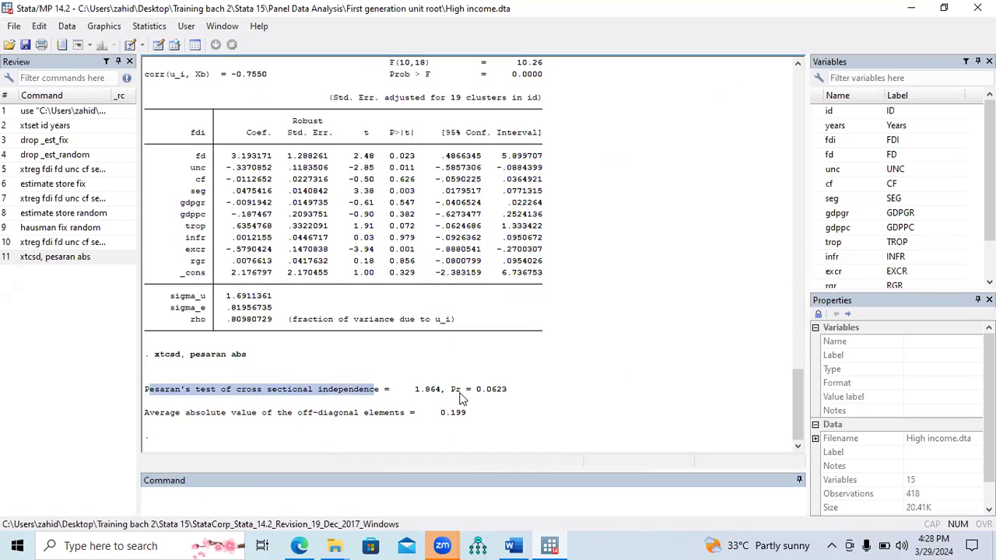
Compare the Pr value of Pesaran's test with the 0.05 decision rules for cross-sectional dependence in the Word notes
{"action": "left_click_drag", "start_coordinate": [451, 388], "coordinate": [494, 398]}
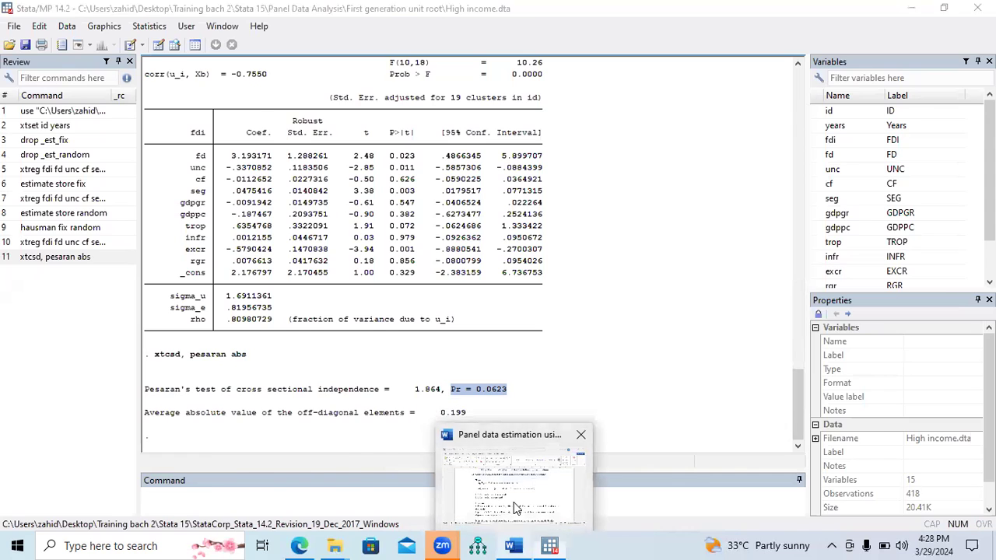
{"action": "left_click", "coordinate": [515, 545]}
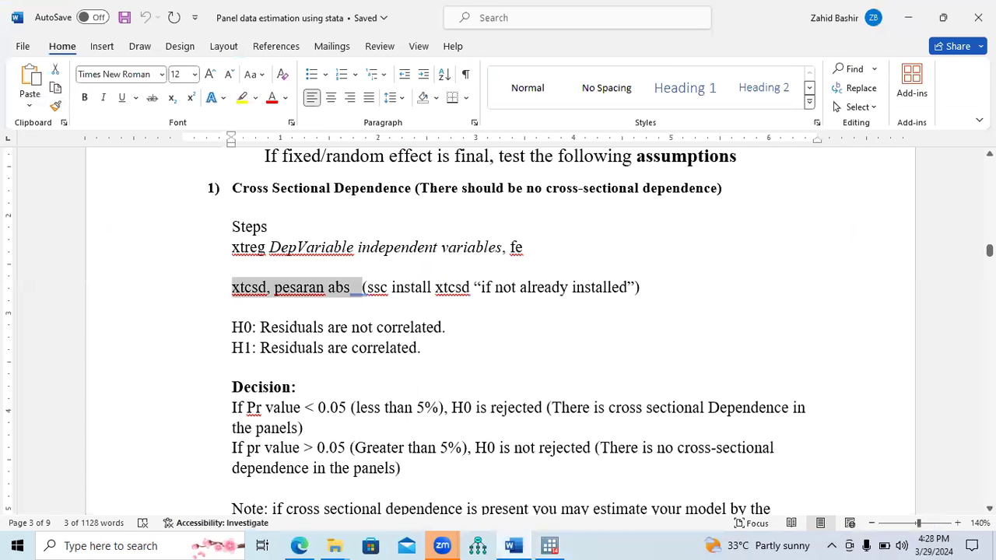
{"action": "scroll", "coordinate": [231, 350], "scroll_direction": "down", "scroll_amount": 1}
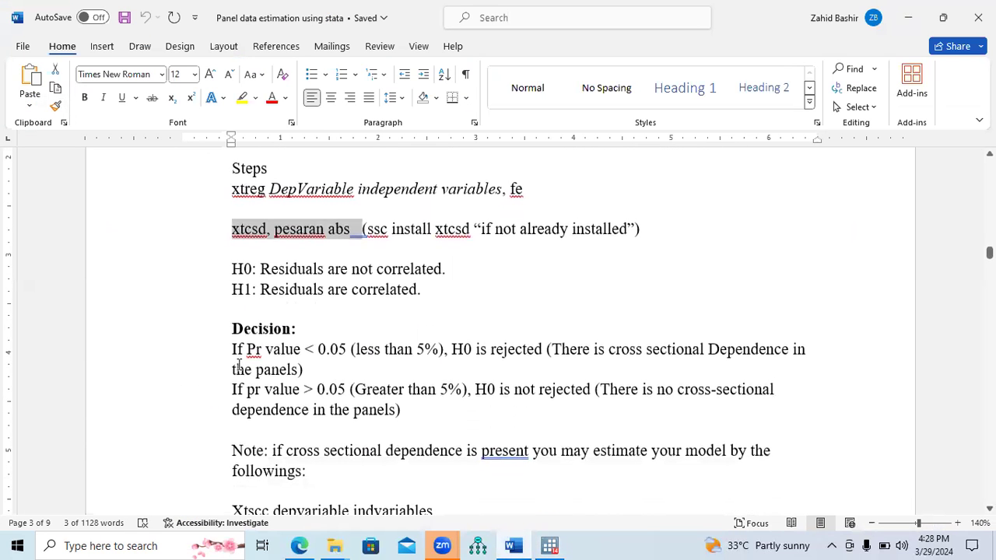
{"action": "left_click_drag", "start_coordinate": [231, 350], "coordinate": [352, 352]}
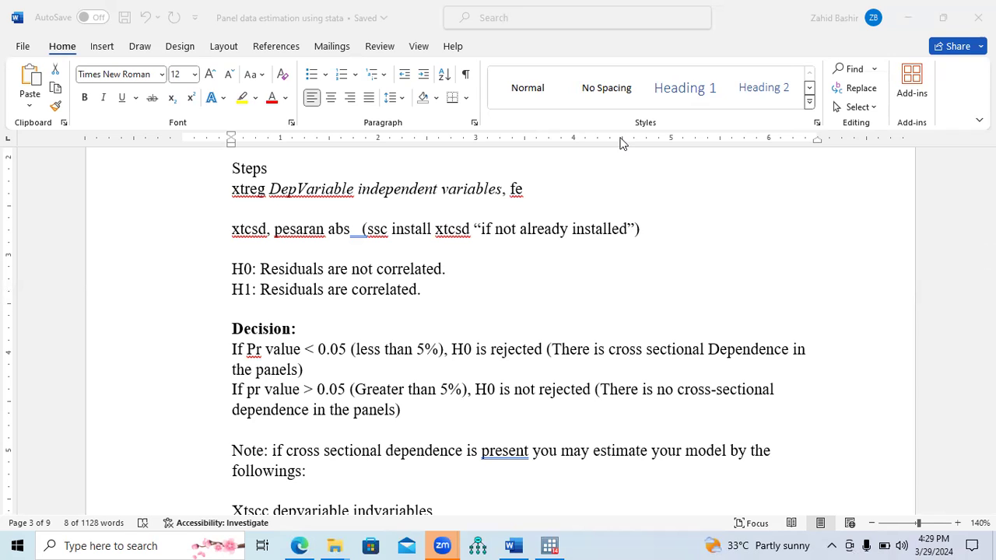
{"action": "left_click", "coordinate": [355, 351]}
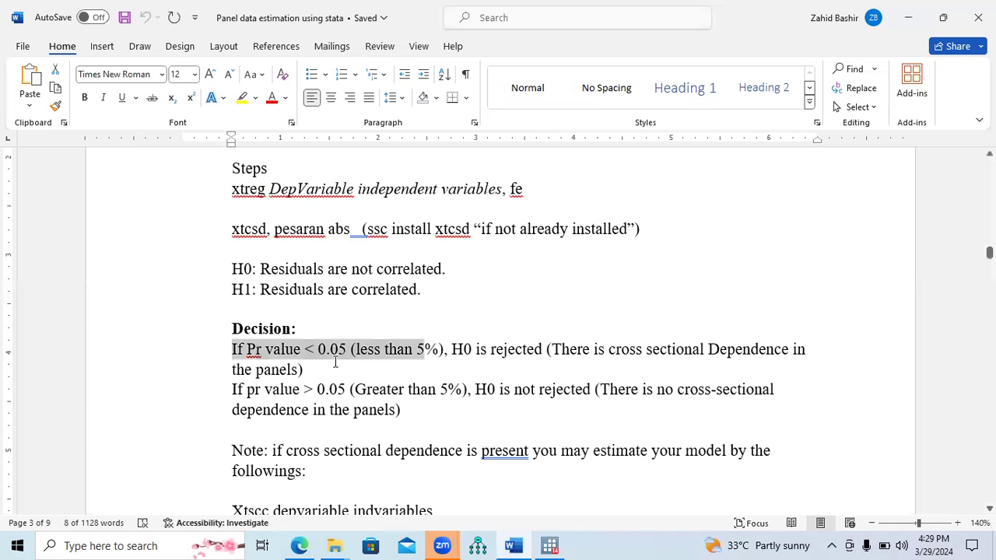
{"action": "left_click", "coordinate": [350, 369]}
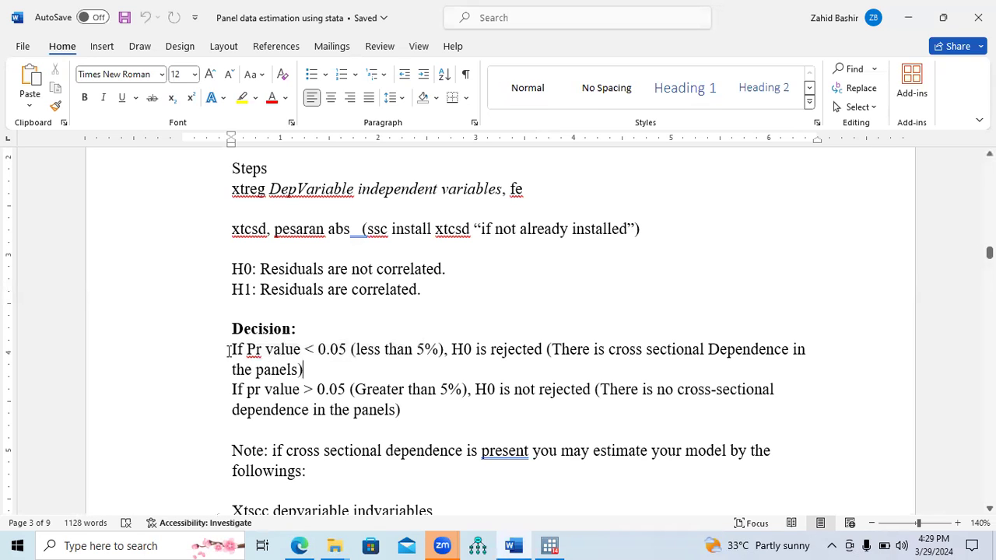
{"action": "left_click_drag", "start_coordinate": [253, 352], "coordinate": [447, 352]}
{"action": "left_click_drag", "start_coordinate": [551, 349], "coordinate": [809, 351]}
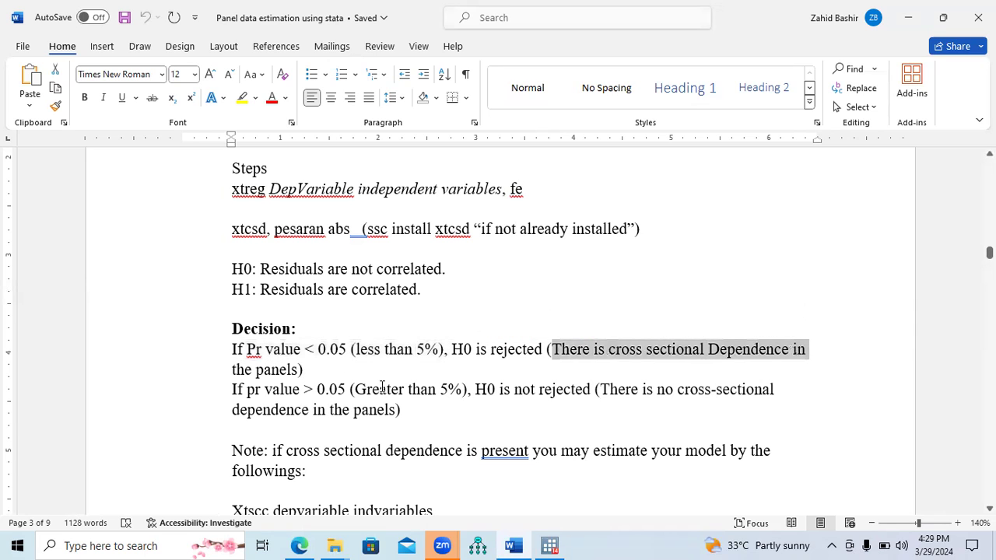
{"action": "left_click_drag", "start_coordinate": [369, 391], "coordinate": [450, 391]}
{"action": "left_click_drag", "start_coordinate": [608, 391], "coordinate": [612, 434]}
{"action": "left_click_drag", "start_coordinate": [403, 418], "coordinate": [389, 414]}
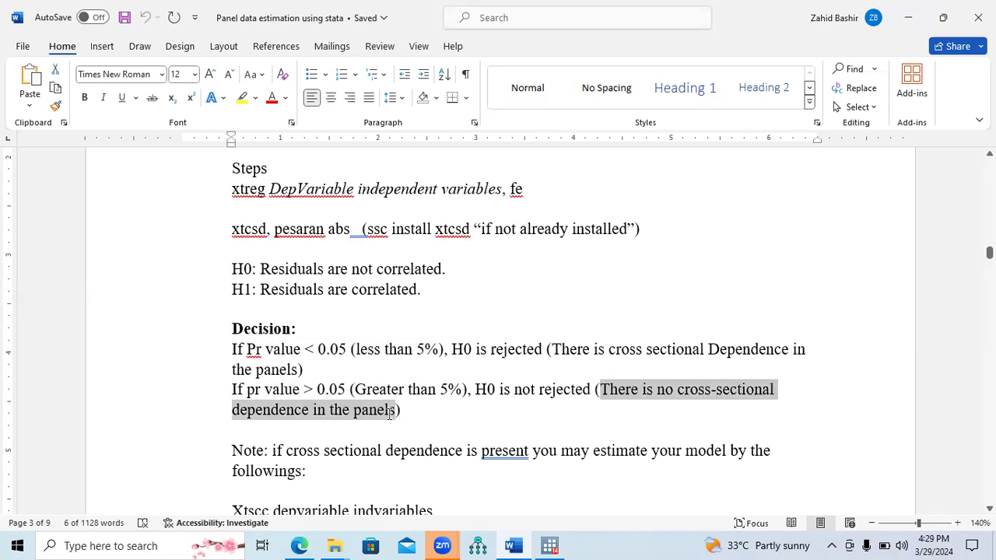
{"action": "left_click", "coordinate": [550, 545]}
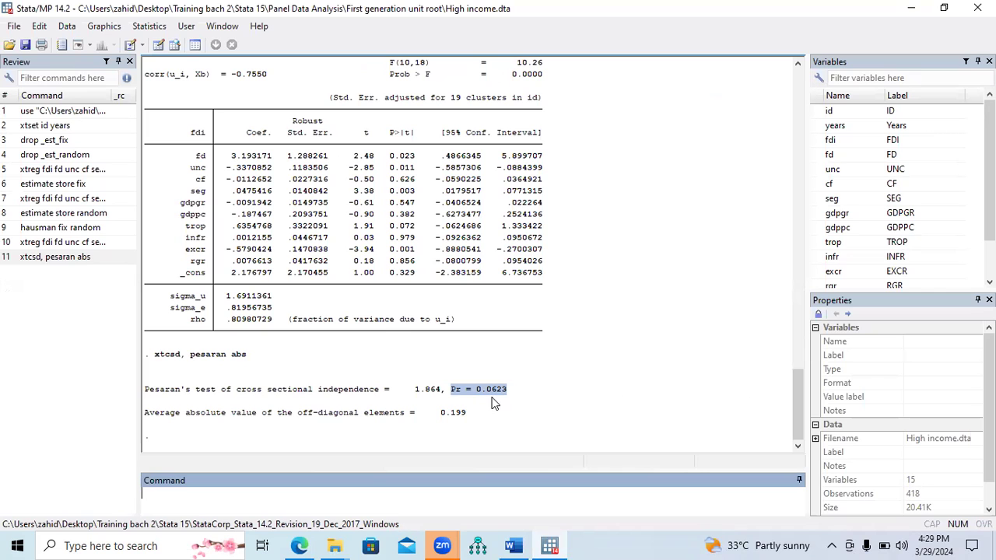
{"action": "left_click", "coordinate": [523, 542]}
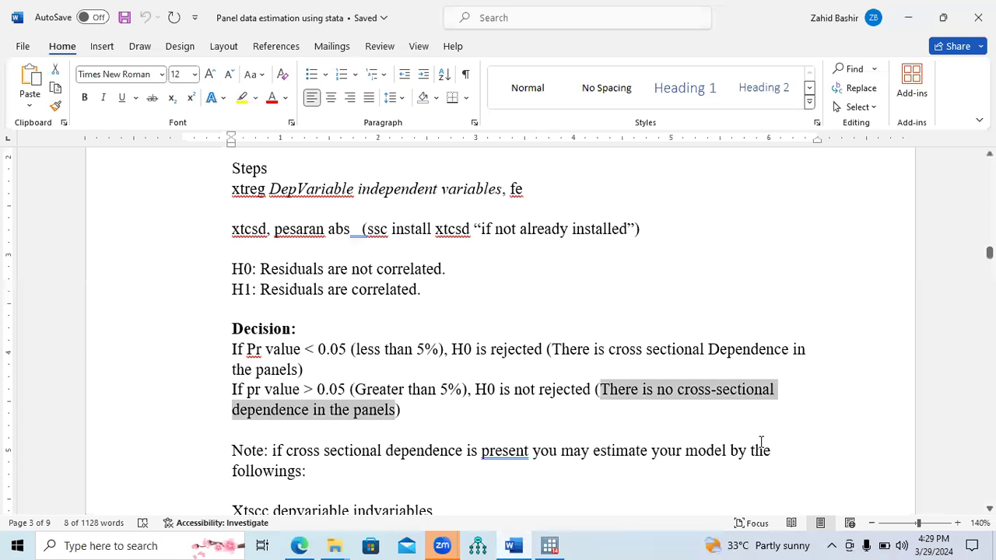
Consult the panel framework selection chart in the notes and the cross-sectional dependency test under the "When N>25, T > 25" procedure
{"action": "left_click_drag", "start_coordinate": [990, 252], "coordinate": [990, 165]}
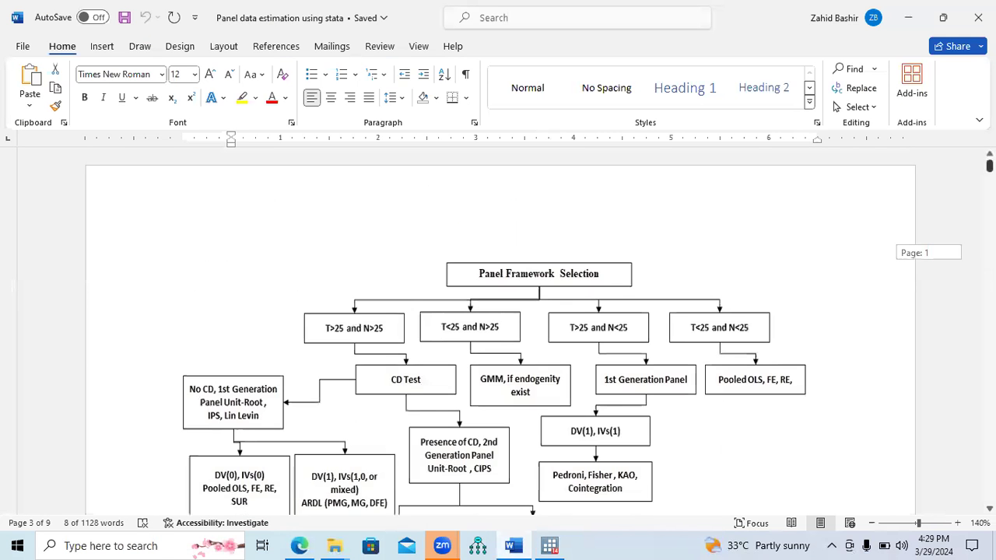
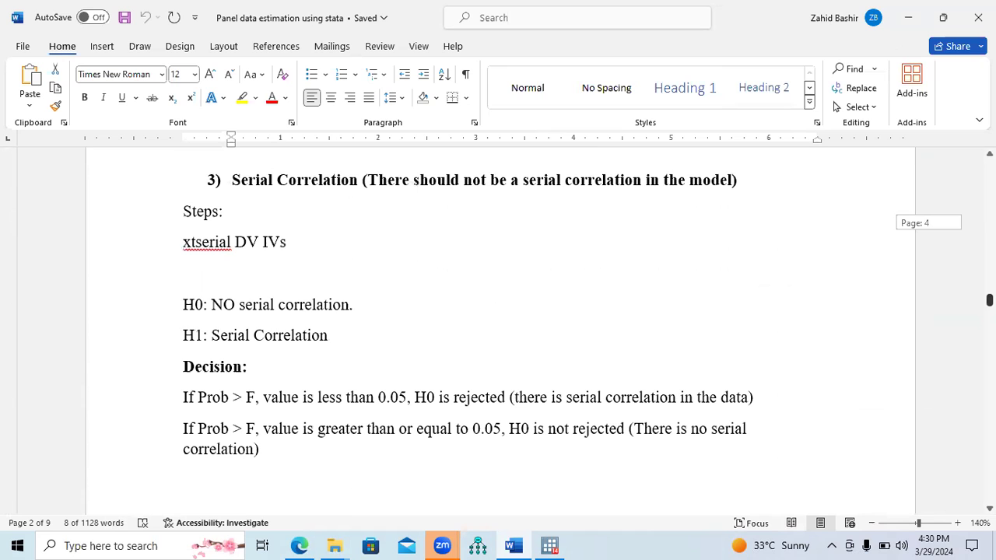
{"action": "scroll", "coordinate": [498, 326], "scroll_direction": "down", "scroll_amount": 15}
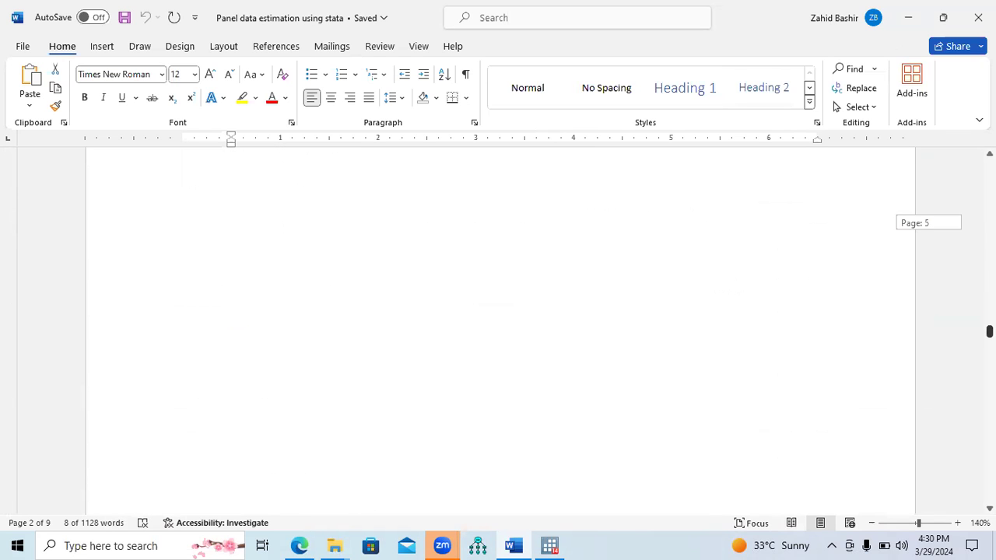
{"action": "scroll", "coordinate": [498, 327], "scroll_direction": "down", "scroll_amount": 5}
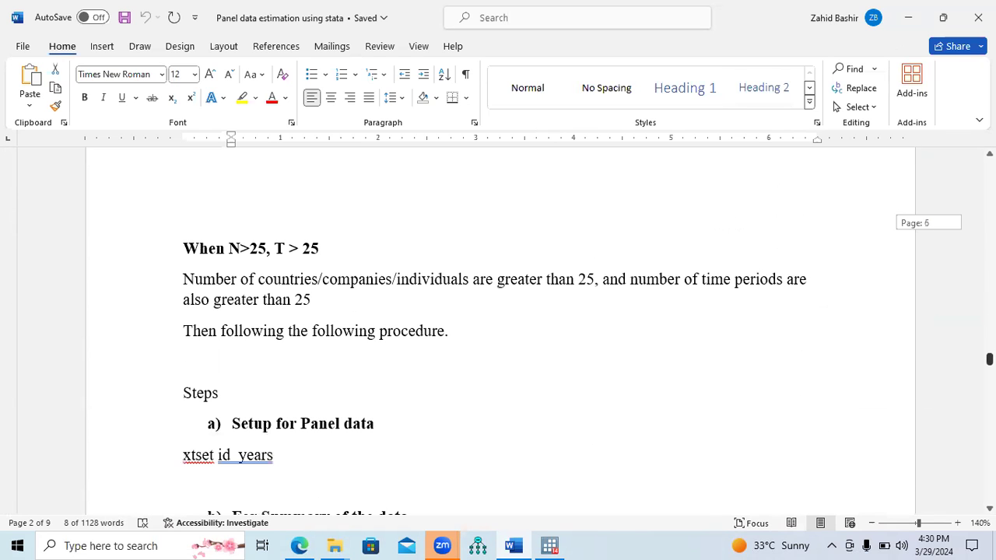
{"action": "scroll", "coordinate": [498, 326], "scroll_direction": "down", "scroll_amount": 8}
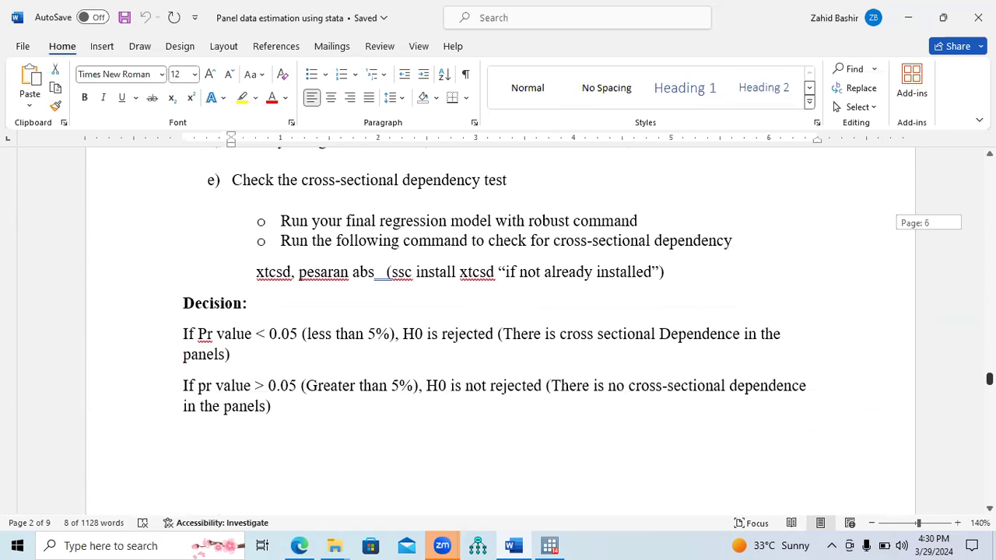
{"action": "left_click_drag", "start_coordinate": [256, 282], "coordinate": [419, 288]}
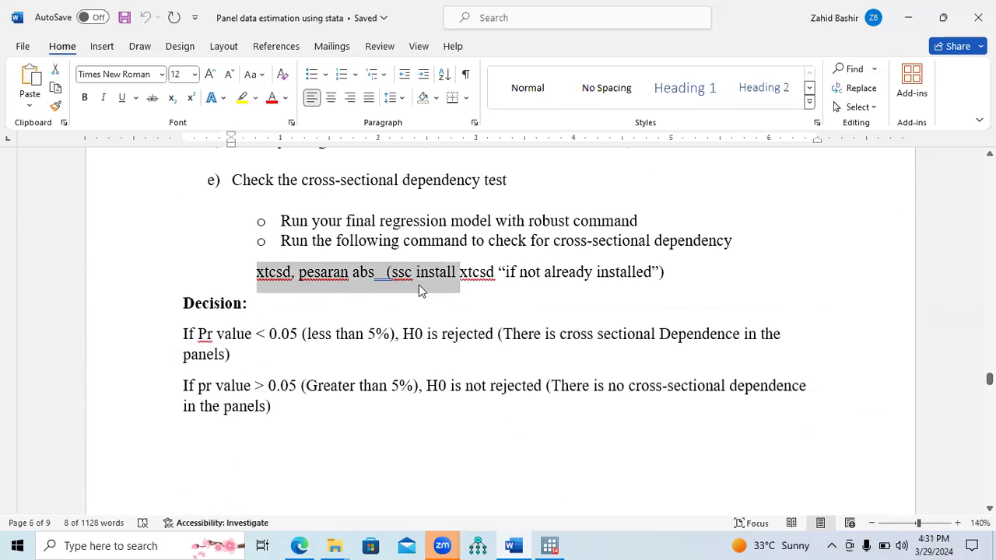
{"action": "left_click_drag", "start_coordinate": [504, 333], "coordinate": [685, 367]}
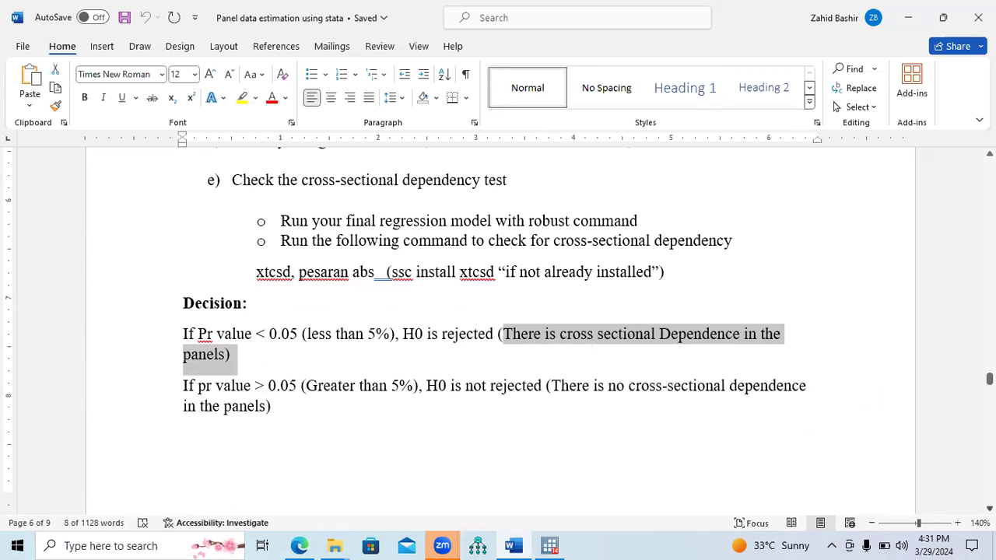
{"action": "left_click_drag", "start_coordinate": [553, 381], "coordinate": [704, 423]}
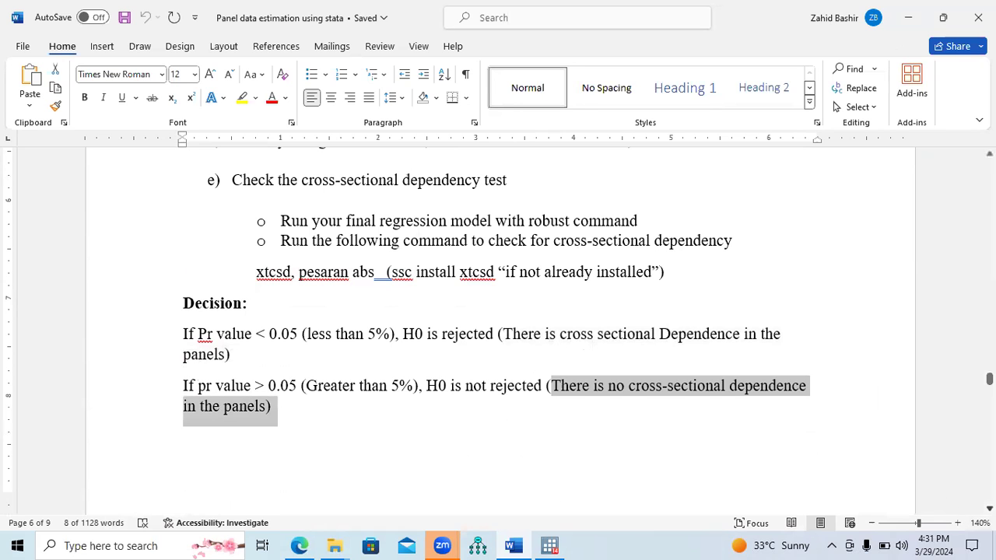
Read in the notes' "Panel Unit root test" section when to apply first generation tests (LLC, IPS)
{"action": "scroll", "coordinate": [498, 327], "scroll_direction": "down", "scroll_amount": 1}
{"action": "scroll", "coordinate": [498, 326], "scroll_direction": "down", "scroll_amount": 7}
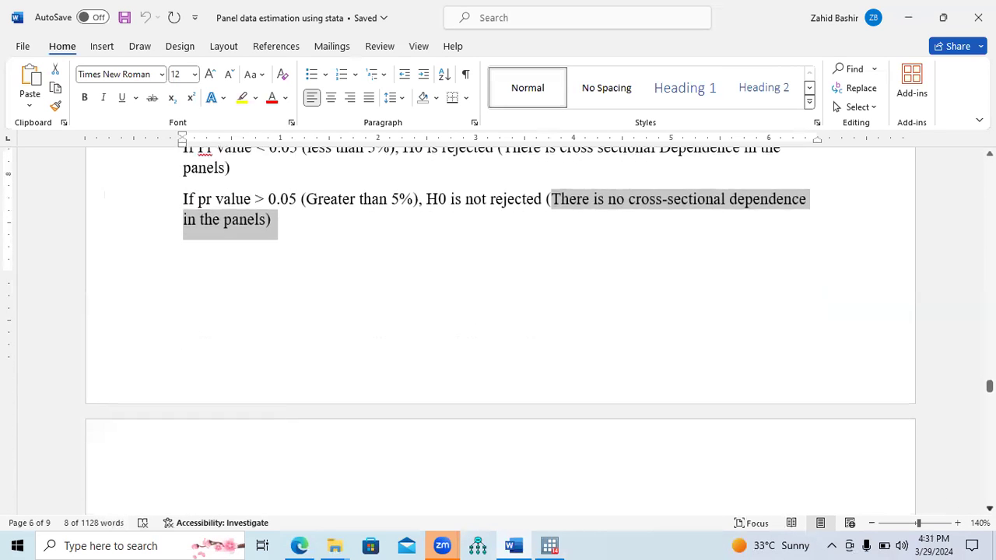
{"action": "scroll", "coordinate": [654, 260], "scroll_direction": "down", "scroll_amount": 8}
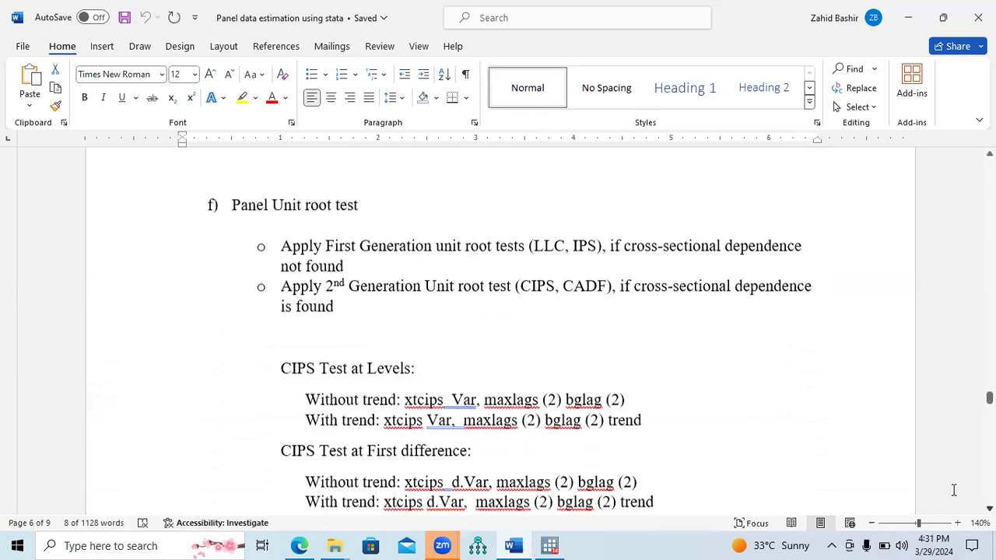
{"action": "left_click_drag", "start_coordinate": [609, 246], "coordinate": [354, 268]}
{"action": "left_click_drag", "start_coordinate": [281, 246], "coordinate": [593, 249]}
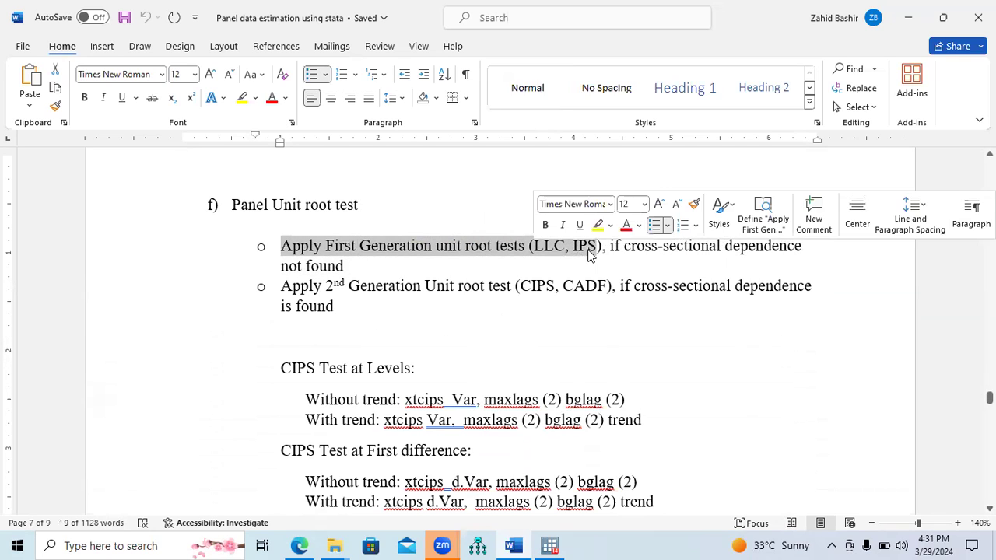
Switch back to Stata, open the panel-data unit-root tests dialog and choose the Im-Pesaran-Shin test
{"action": "left_click", "coordinate": [550, 545]}
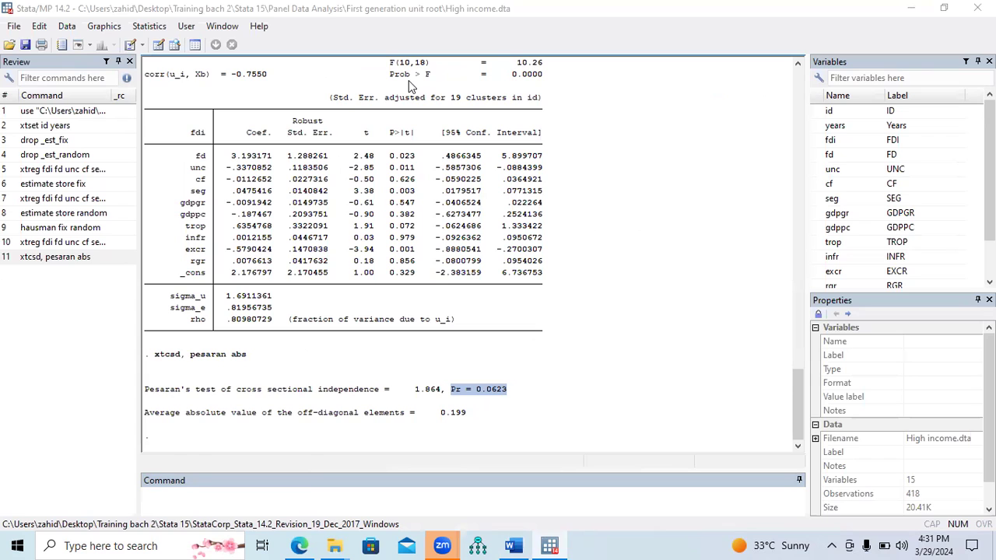
{"action": "key", "text": "alt+s"}
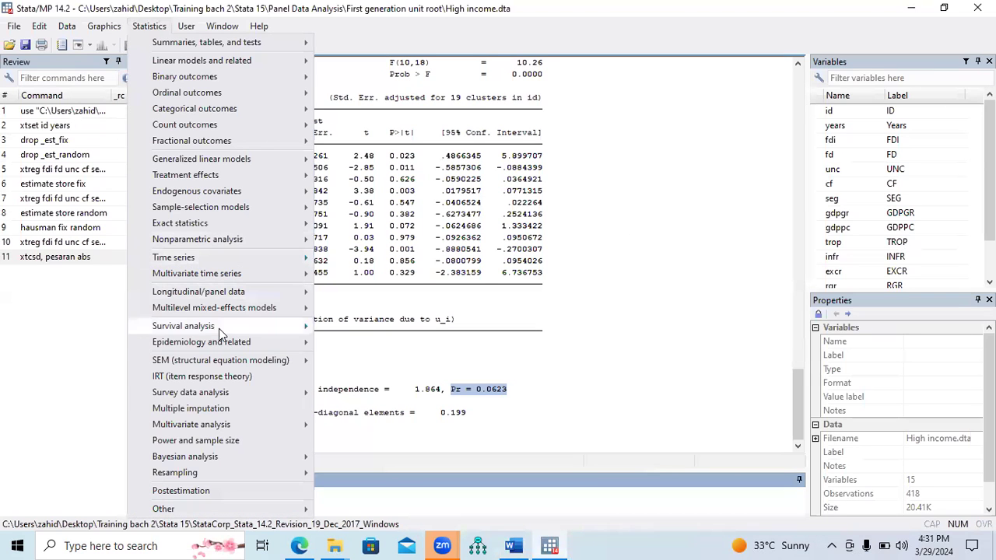
{"action": "left_click", "coordinate": [225, 294]}
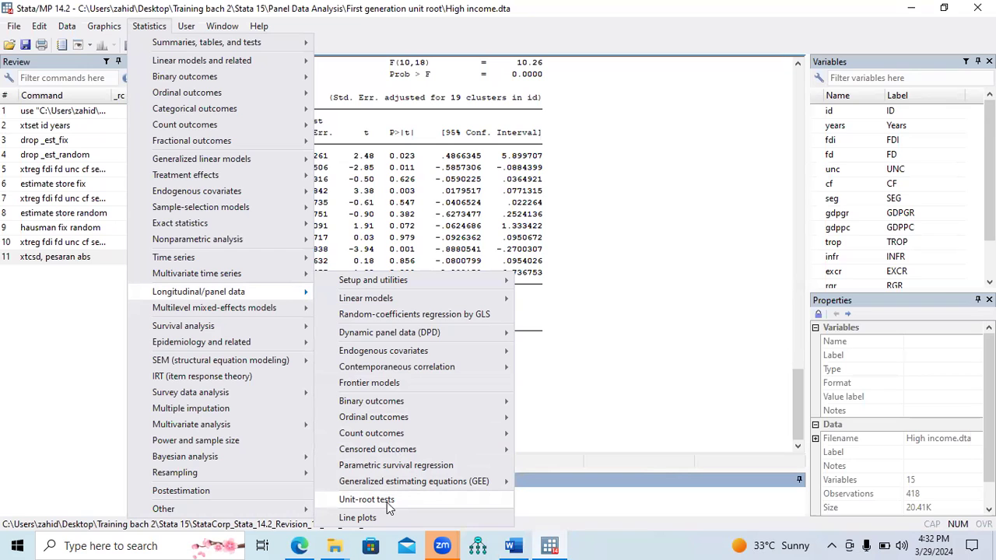
{"action": "left_click", "coordinate": [379, 501]}
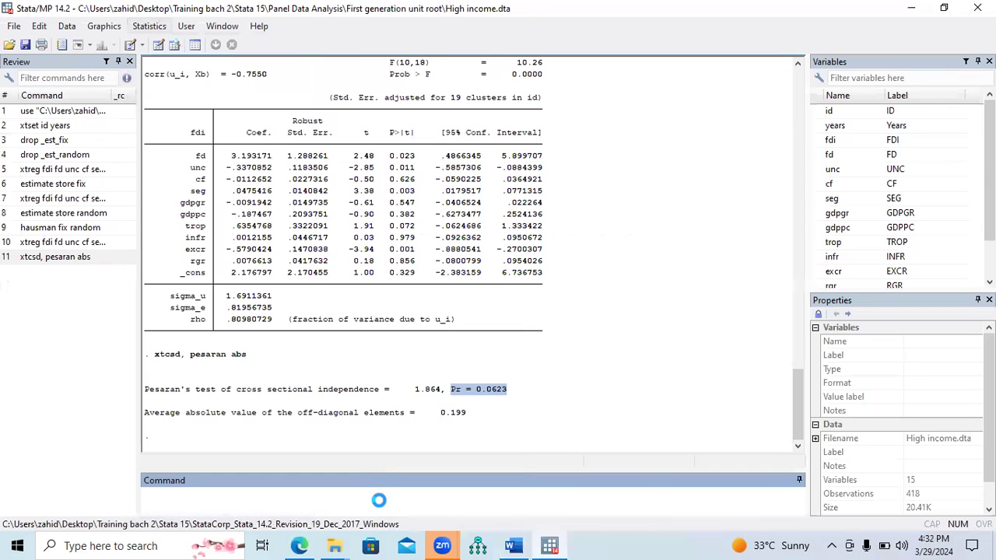
{"action": "left_click", "coordinate": [423, 218]}
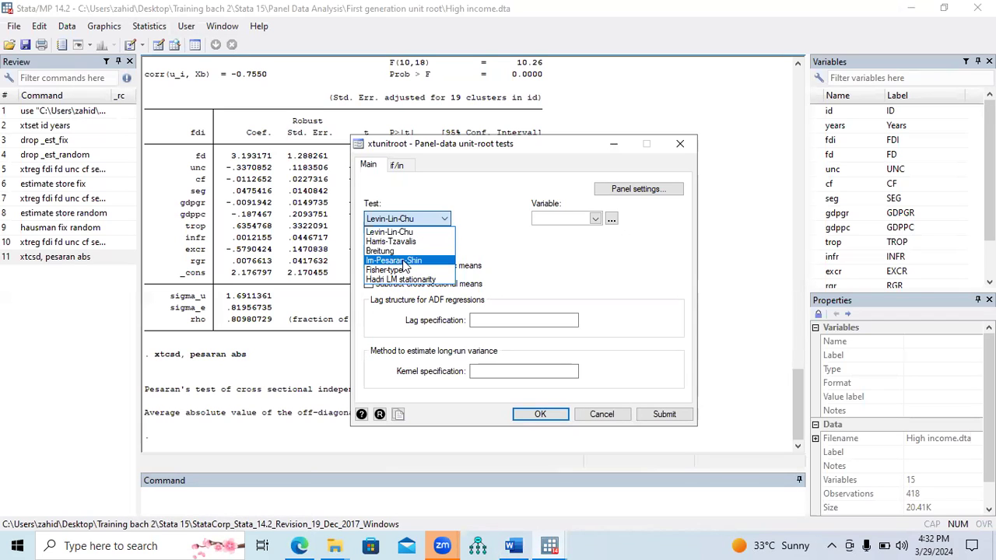
{"action": "left_click", "coordinate": [403, 261]}
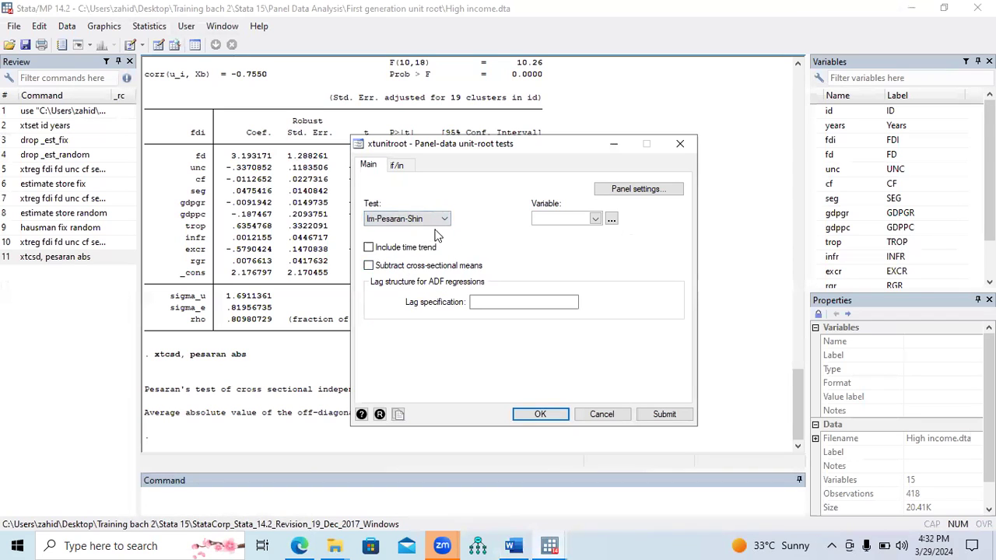
Include a time trend, choose fdi as the variable without time-series operators, and run the unit-root test
{"action": "left_click", "coordinate": [369, 246]}
{"action": "left_click", "coordinate": [595, 219]}
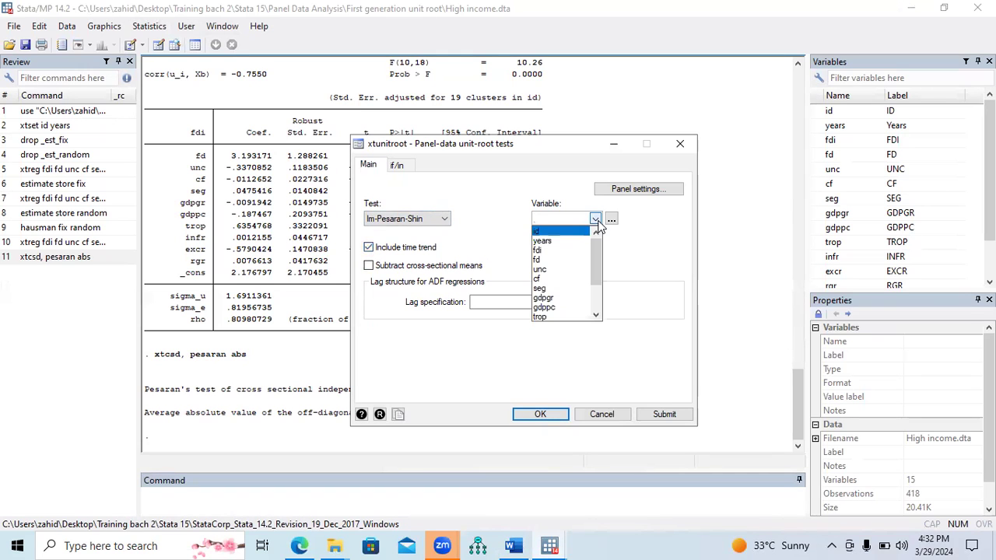
{"action": "left_click", "coordinate": [574, 252]}
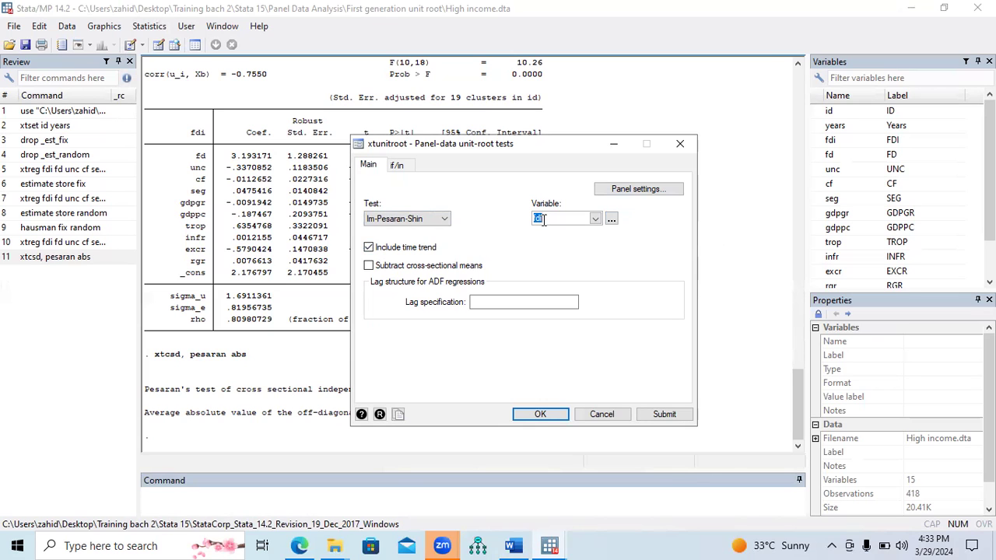
{"action": "left_click", "coordinate": [611, 220]}
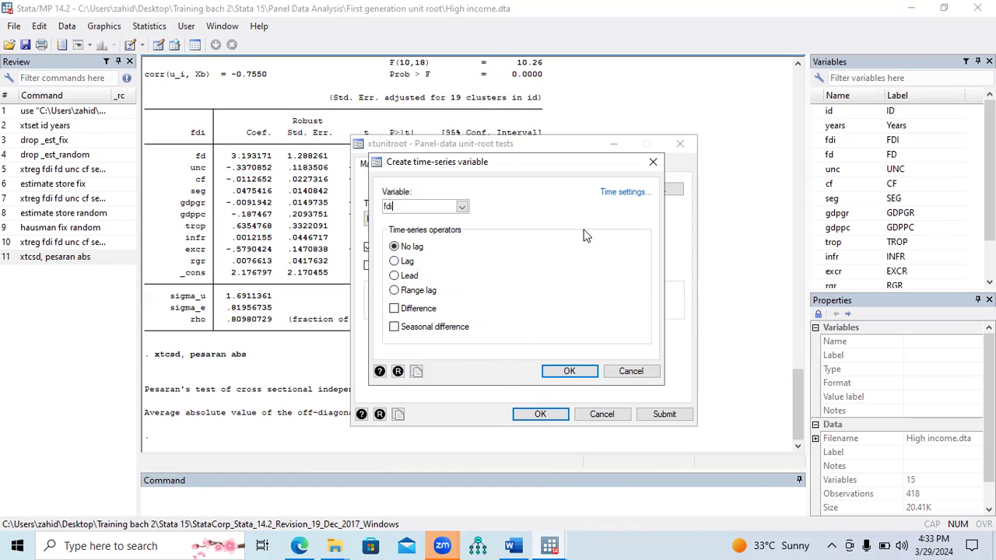
{"action": "left_click", "coordinate": [653, 162]}
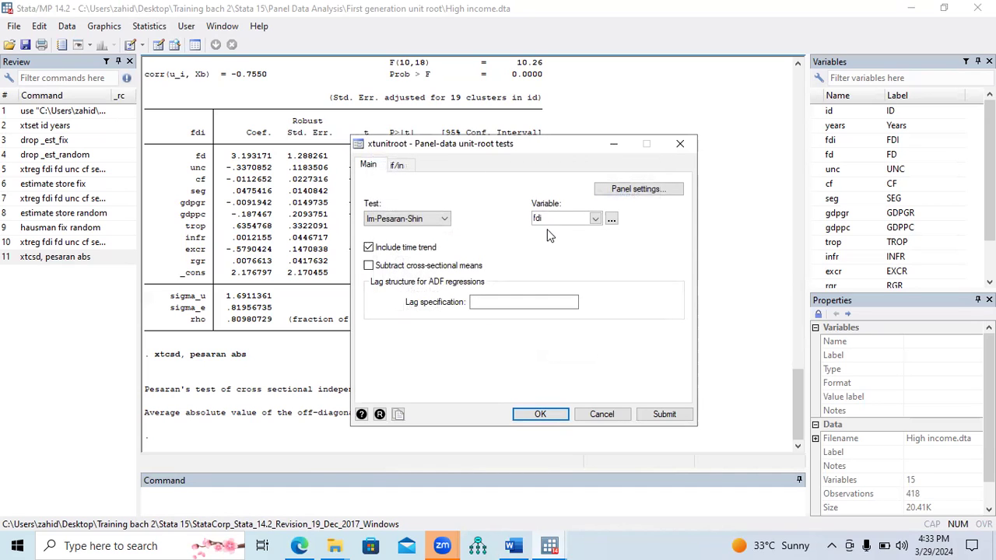
{"action": "left_click", "coordinate": [539, 415]}
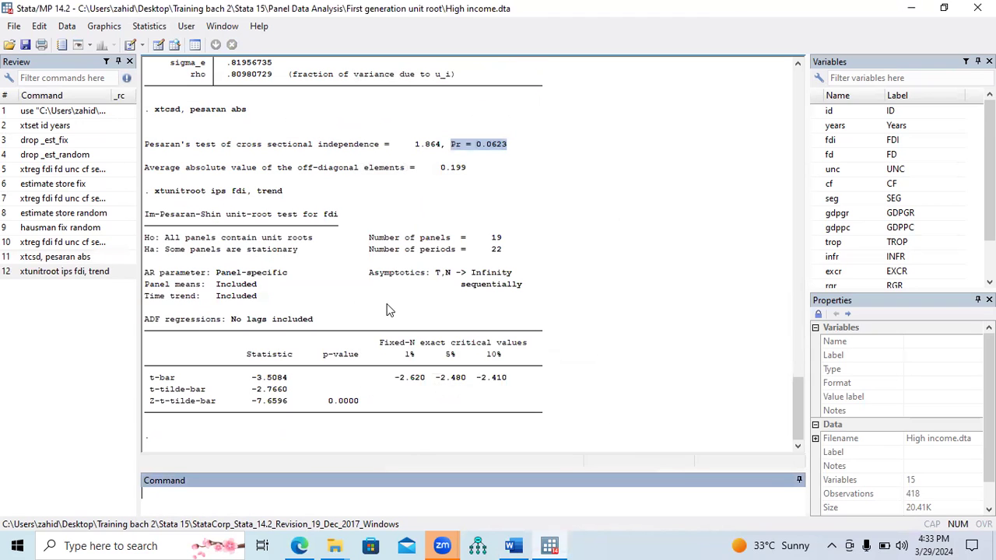
Review the "xtunitroot ips fdi, trend" output, checking the test title and the p-value of Z-t-tilde-bar
{"action": "left_click", "coordinate": [153, 191]}
{"action": "left_click_drag", "start_coordinate": [153, 192], "coordinate": [284, 198]}
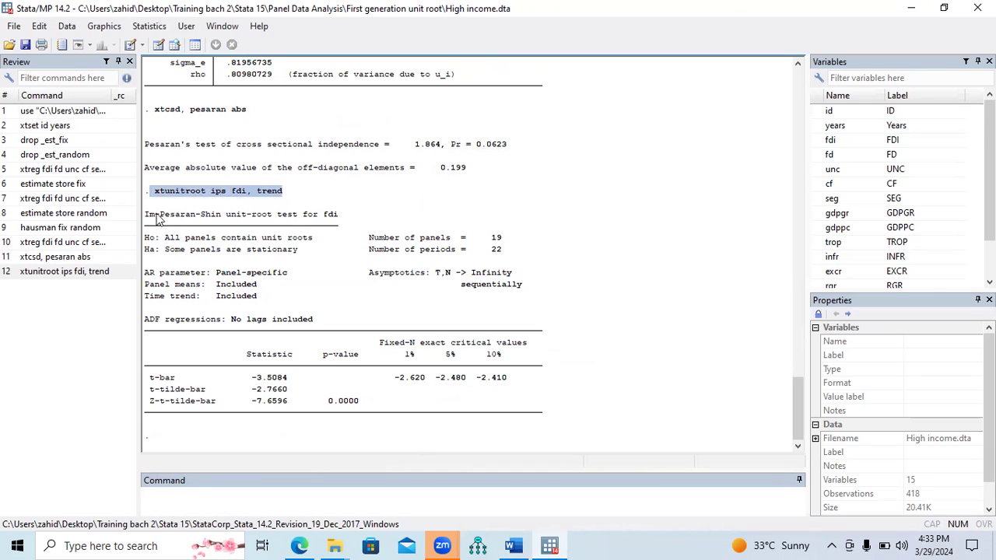
{"action": "left_click_drag", "start_coordinate": [146, 216], "coordinate": [329, 223]}
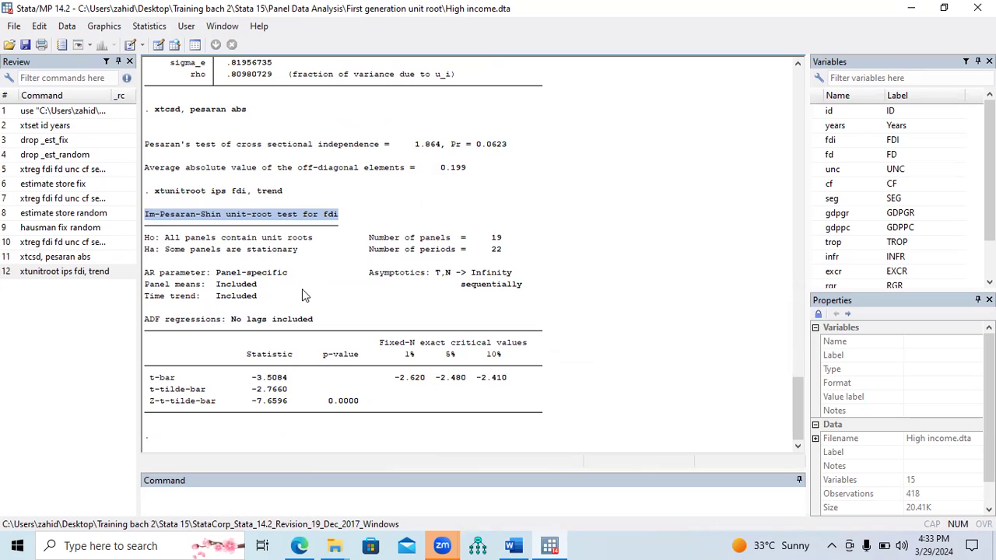
{"action": "left_click_drag", "start_coordinate": [325, 402], "coordinate": [354, 411]}
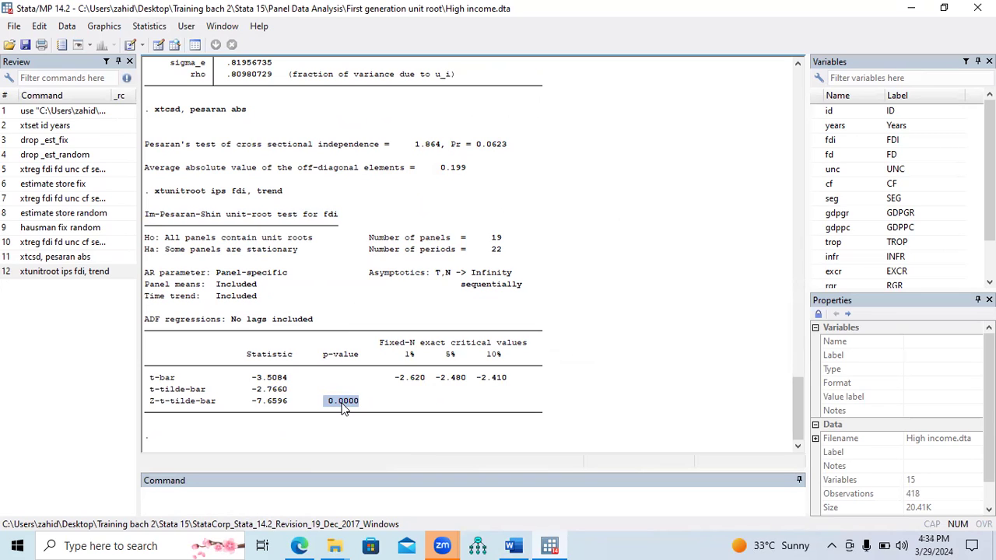
Compare the t-bar statistic with the 1%, 5% and 10% critical values and check the Z-t-tilde-bar p-value in the output
{"action": "left_click_drag", "start_coordinate": [150, 379], "coordinate": [180, 379]}
{"action": "left_click_drag", "start_coordinate": [251, 379], "coordinate": [288, 380]}
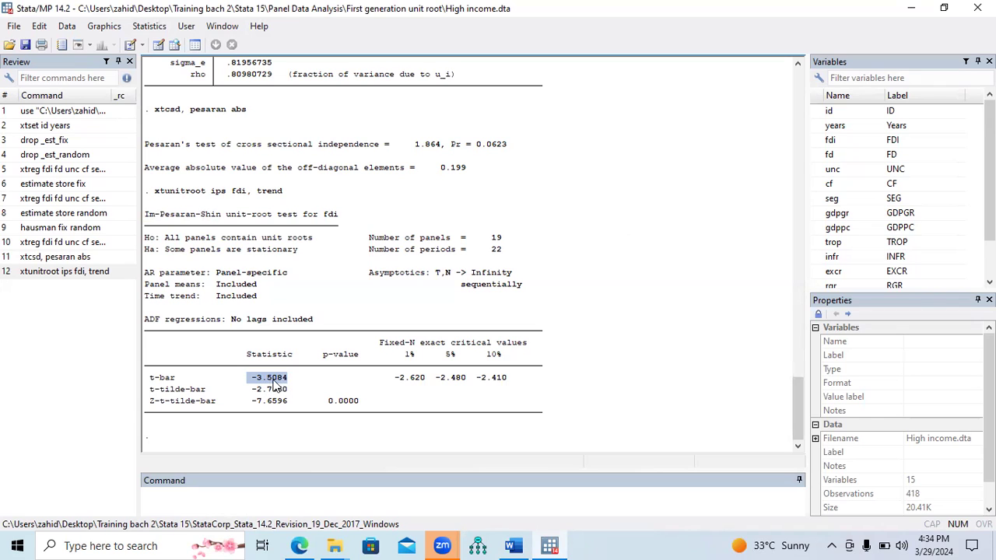
{"action": "left_click_drag", "start_coordinate": [327, 401], "coordinate": [358, 403]}
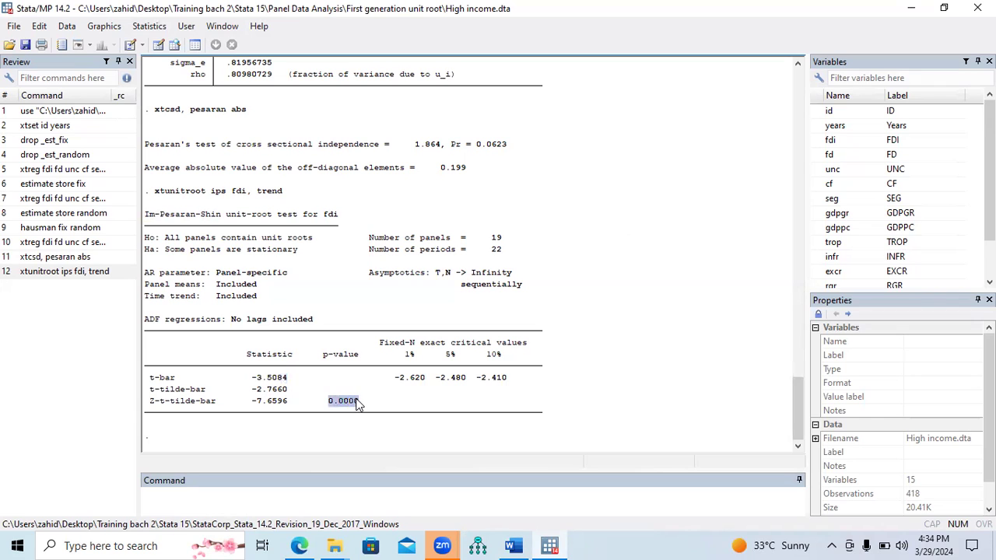
{"action": "left_click_drag", "start_coordinate": [252, 378], "coordinate": [286, 383]}
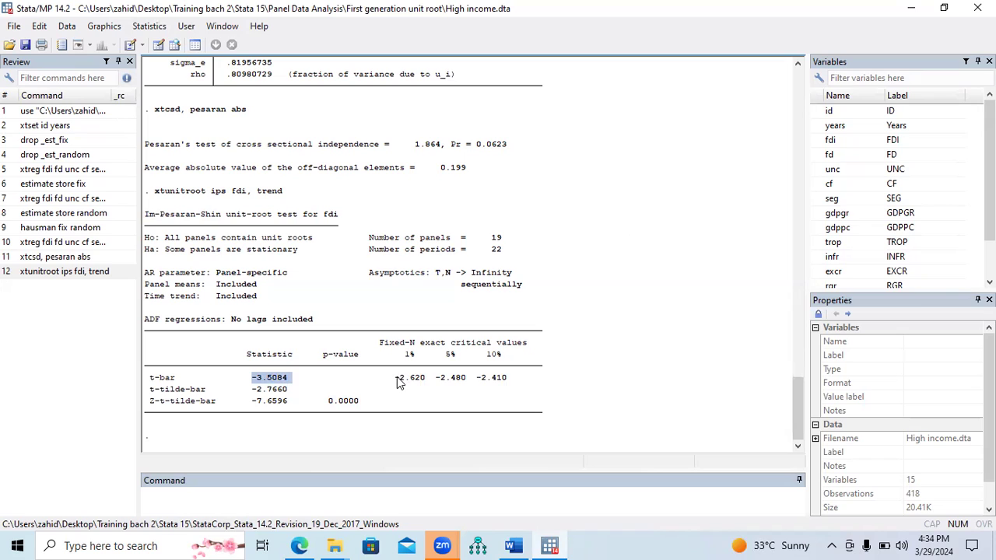
{"action": "left_click_drag", "start_coordinate": [396, 380], "coordinate": [502, 388]}
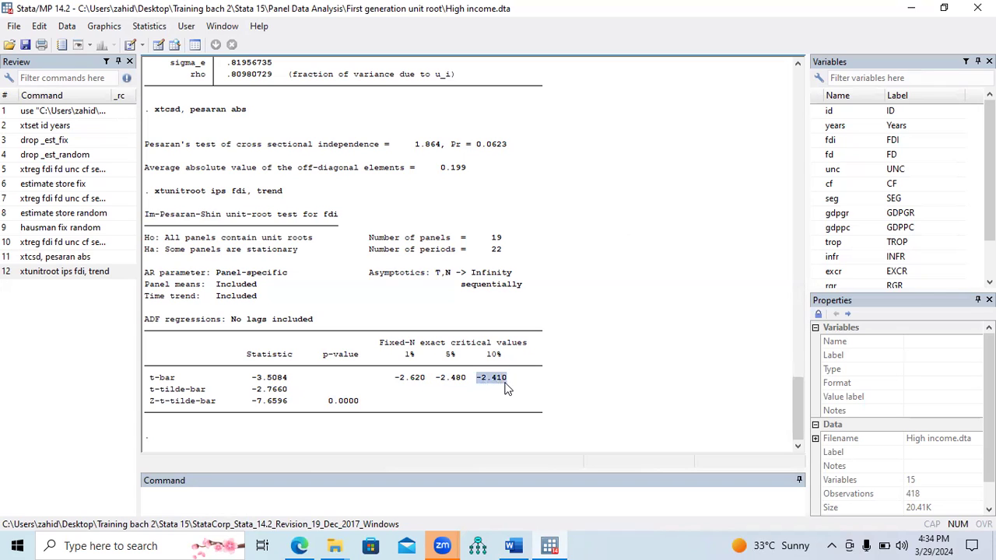
{"action": "left_click_drag", "start_coordinate": [253, 378], "coordinate": [290, 383]}
{"action": "left_click_drag", "start_coordinate": [393, 383], "coordinate": [462, 384]}
{"action": "left_click", "coordinate": [483, 387]}
Switch to File Explorer and copy the "Panel Unit Root output table" document from the "2nd genereration unit root" folder
{"action": "left_click", "coordinate": [512, 545]}
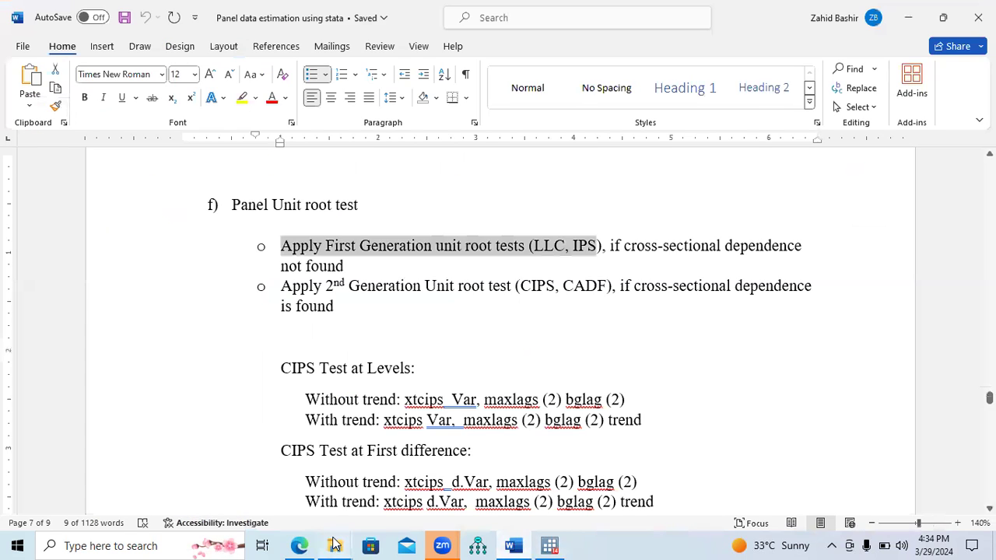
{"action": "mouse_move", "coordinate": [334, 544]}
{"action": "left_click", "coordinate": [232, 477]}
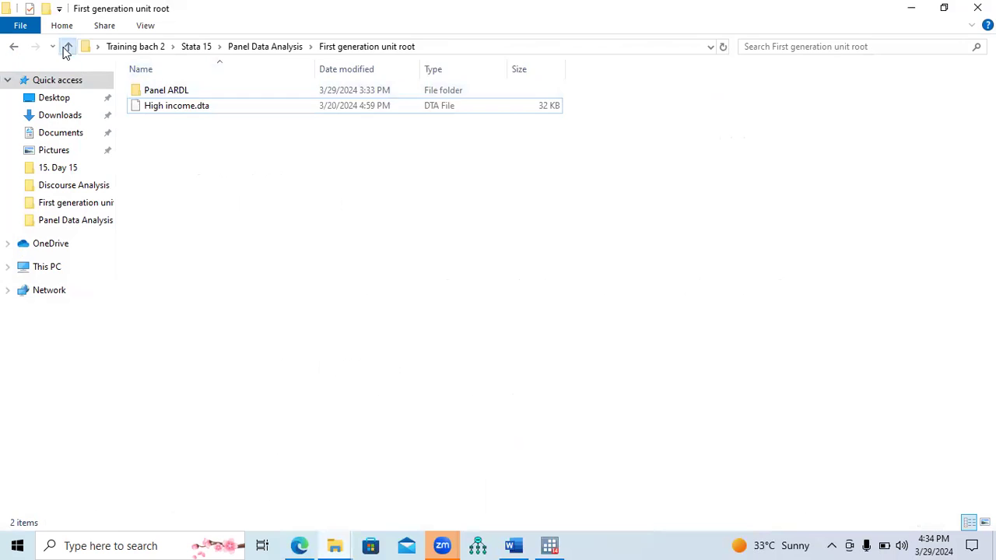
{"action": "left_click", "coordinate": [68, 46]}
{"action": "left_click", "coordinate": [207, 92]}
{"action": "double_click", "coordinate": [207, 92]}
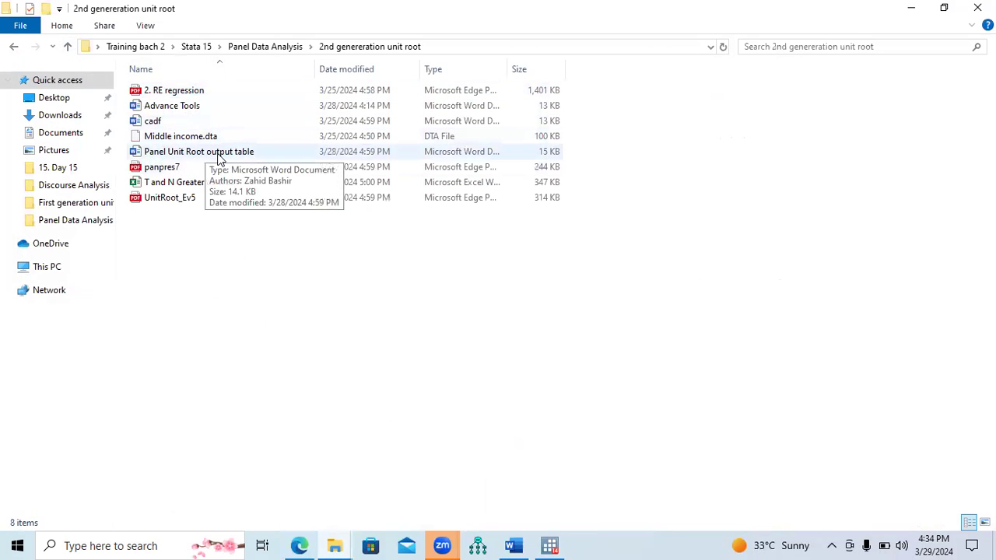
{"action": "left_click", "coordinate": [208, 156]}
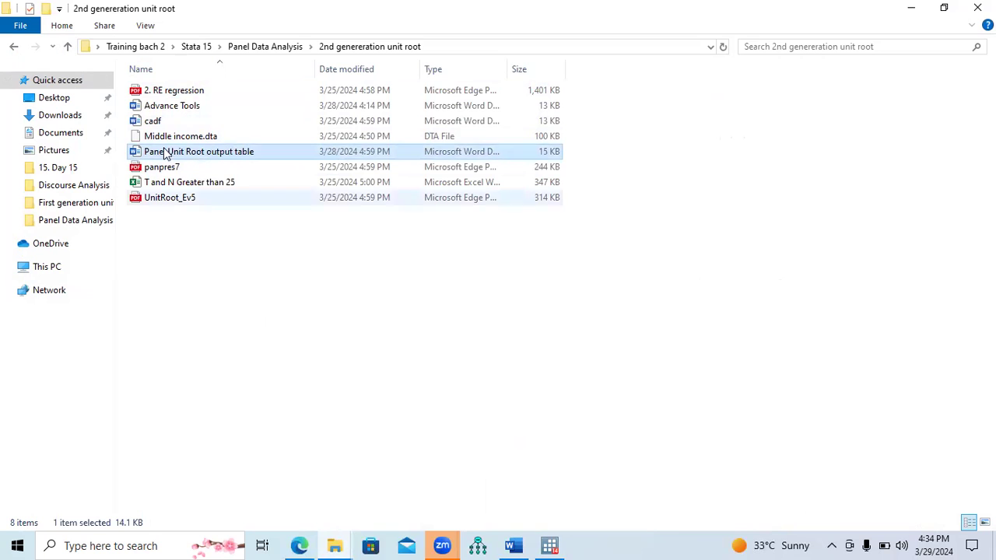
Paste the copied document into the "First generation unit root" folder and open it in Word
{"action": "left_click", "coordinate": [68, 47]}
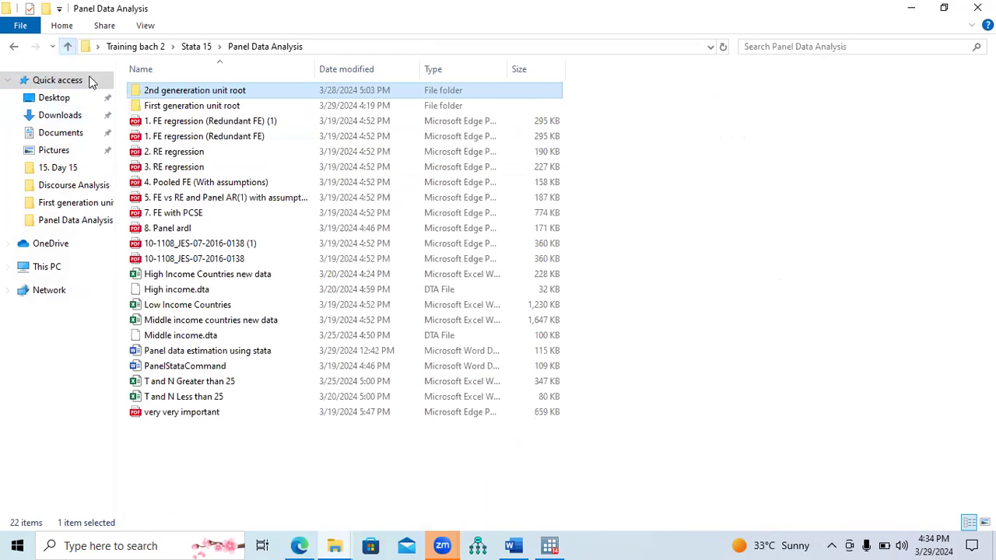
{"action": "double_click", "coordinate": [203, 106]}
{"action": "key", "text": "ctrl+v"}
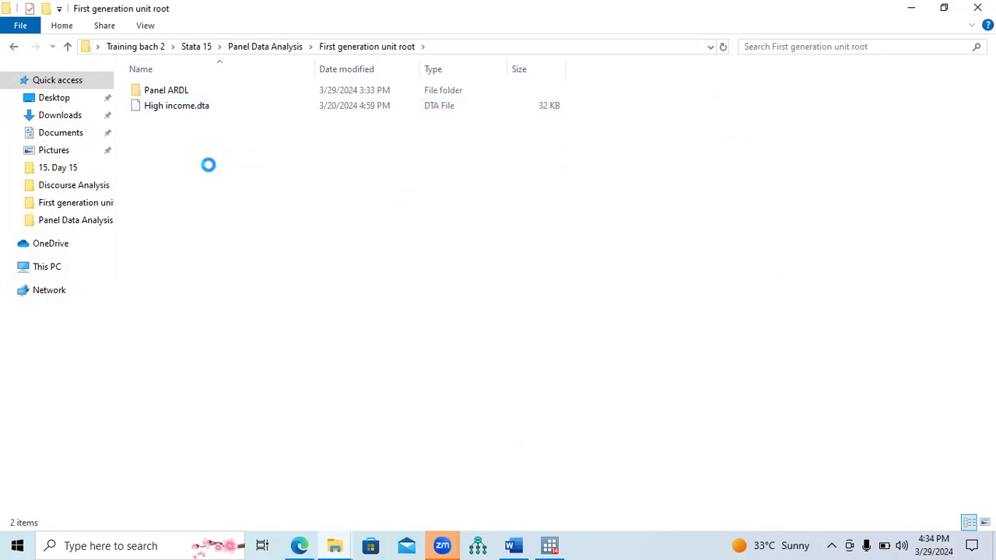
{"action": "left_click", "coordinate": [204, 168]}
{"action": "double_click", "coordinate": [196, 130]}
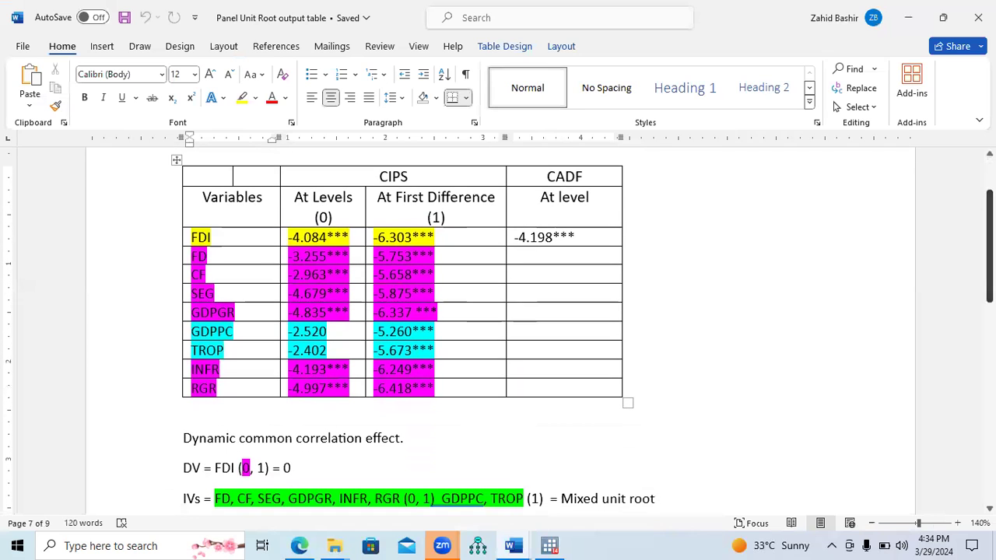
Remove the highlighting from the table's variable rows and clear all CIPS values at levels and at first difference
{"action": "left_click_drag", "start_coordinate": [286, 363], "coordinate": [184, 155]}
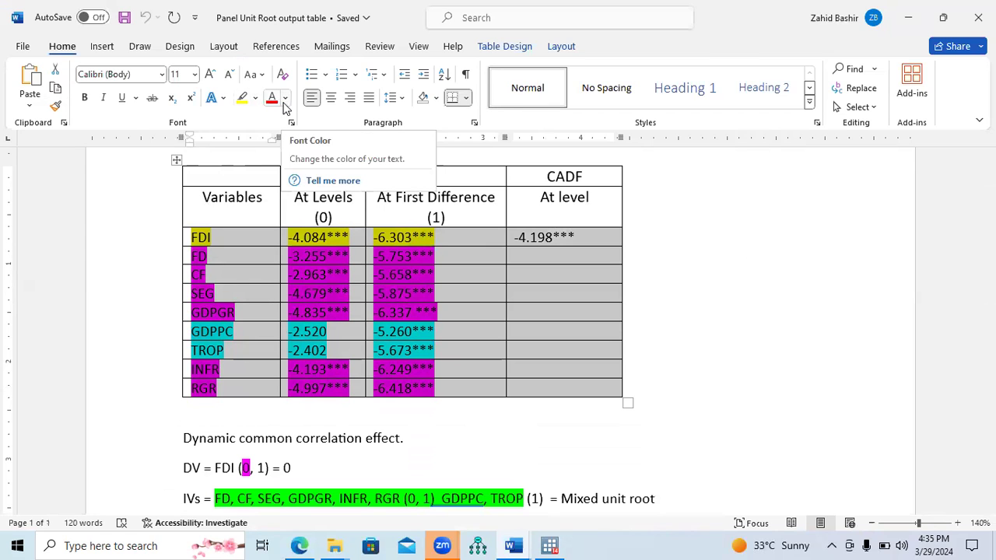
{"action": "left_click", "coordinate": [257, 100]}
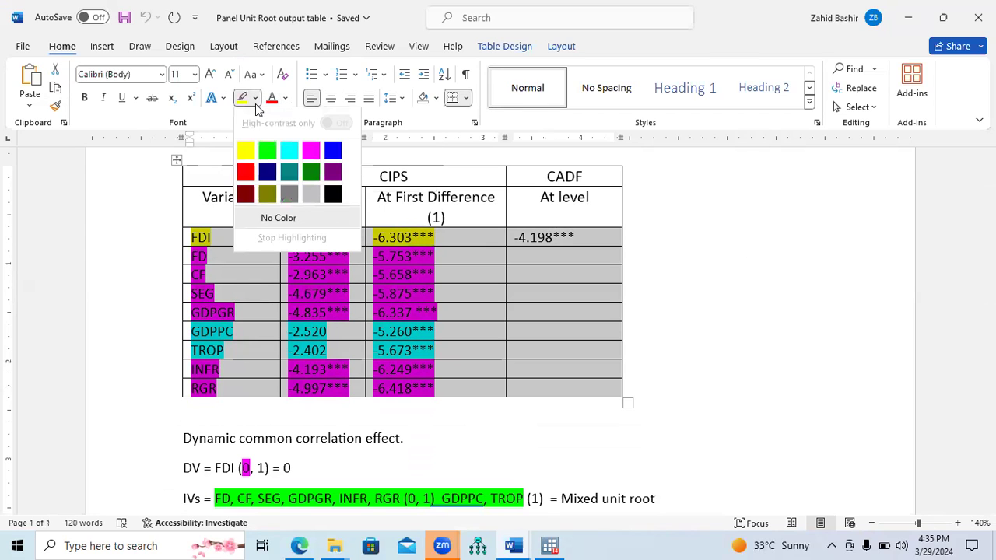
{"action": "left_click", "coordinate": [245, 194]}
{"action": "key", "text": "ctrl+z"}
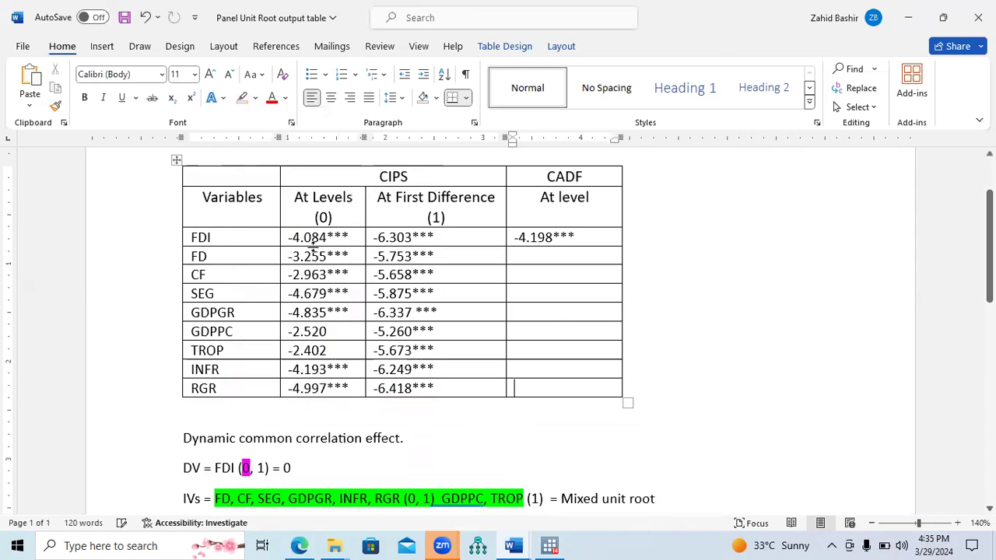
{"action": "left_click_drag", "start_coordinate": [456, 382], "coordinate": [335, 239]}
{"action": "key", "text": "Delete"}
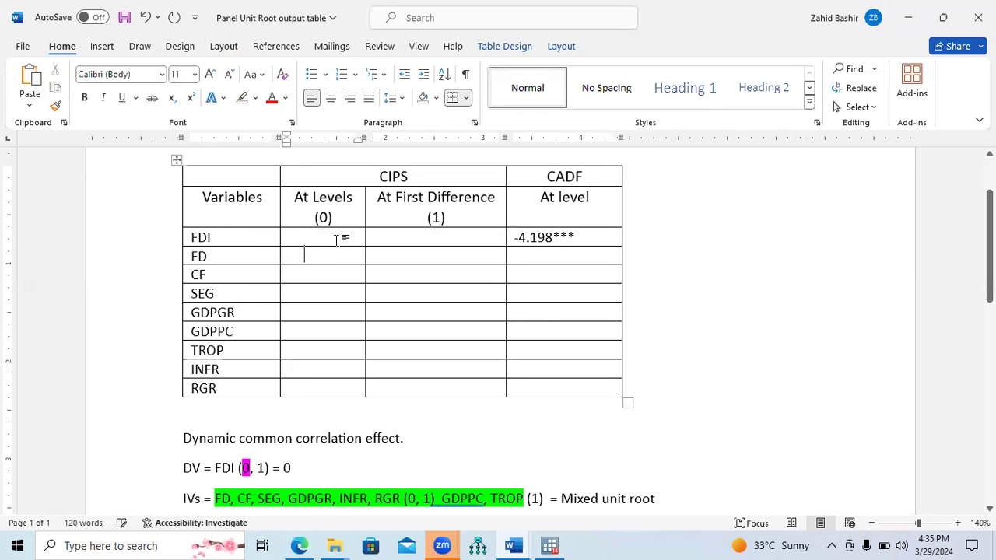
Replace the CIPS heading with IPS and the CADF heading with LLC, checking the first generation test names in the notes
{"action": "left_click_drag", "start_coordinate": [394, 176], "coordinate": [381, 176]}
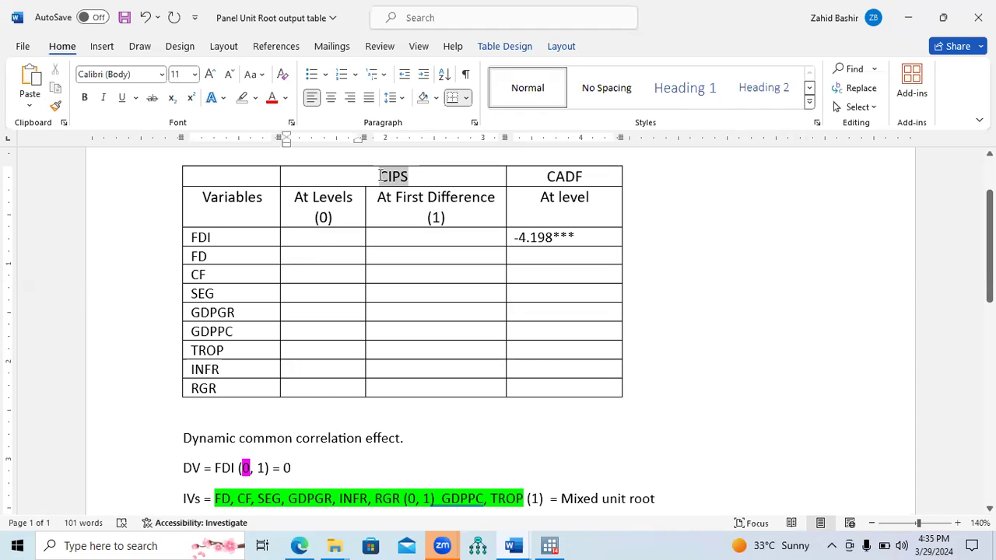
{"action": "type", "text": "IP"}
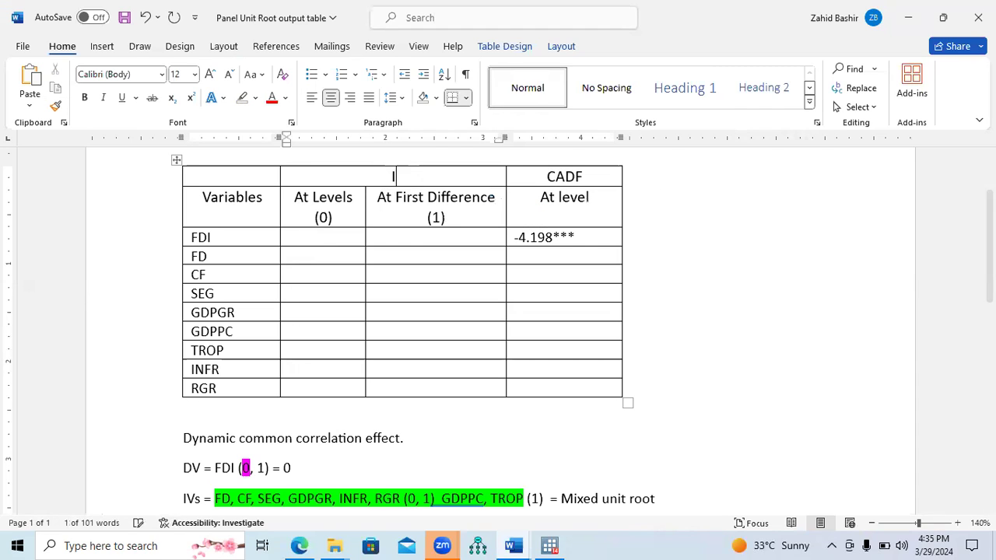
{"action": "type", "text": "S"}
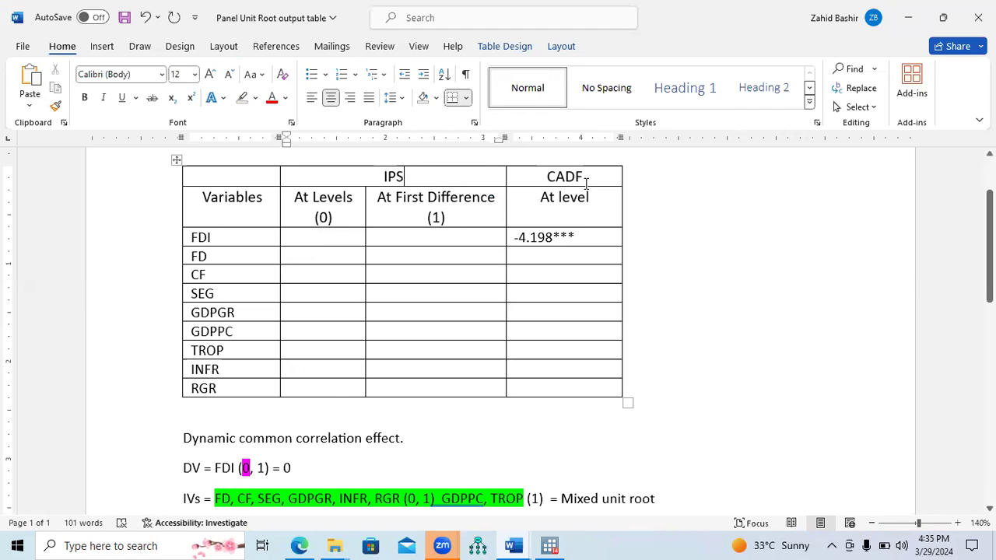
{"action": "left_click_drag", "start_coordinate": [587, 181], "coordinate": [546, 187]}
{"action": "type", "text": "L"}
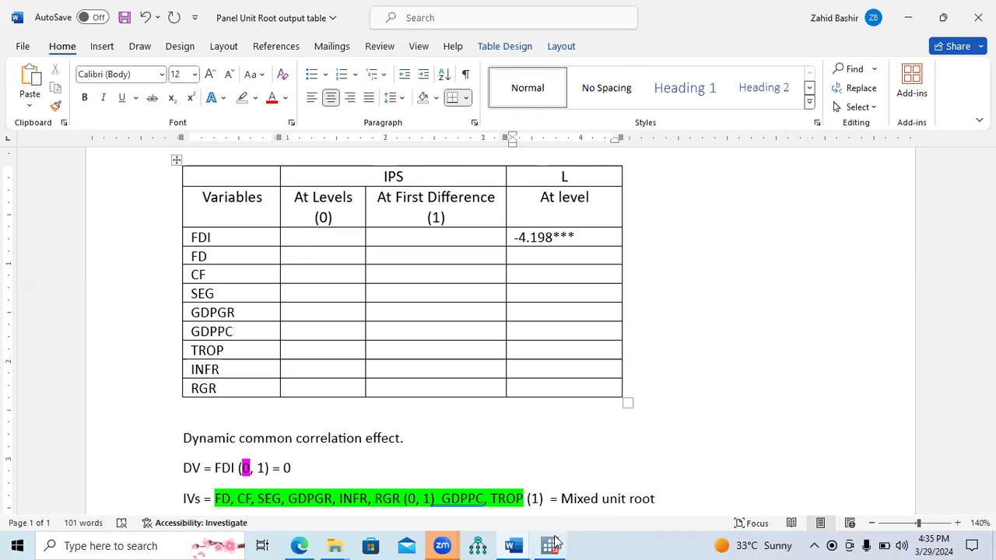
{"action": "left_click", "coordinate": [513, 545]}
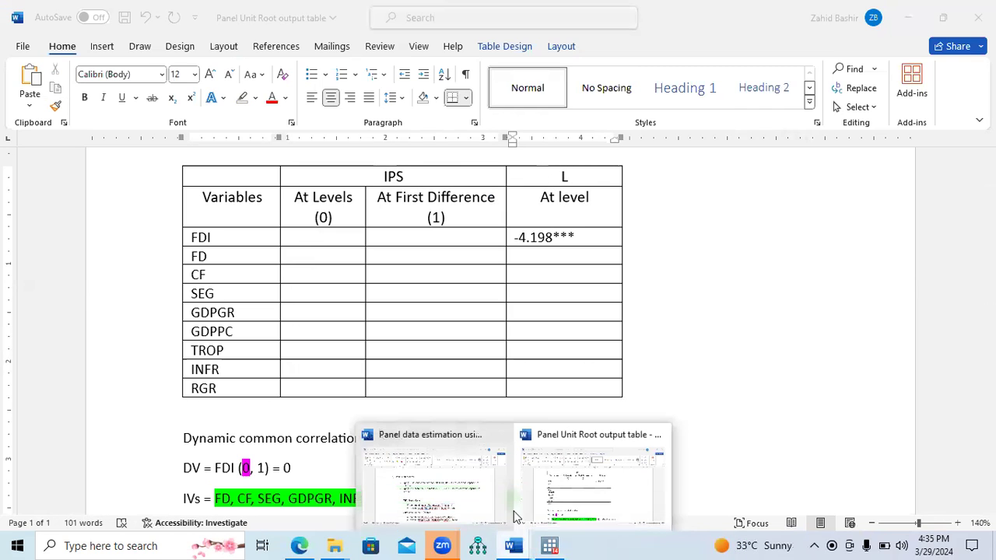
{"action": "left_click", "coordinate": [467, 503]}
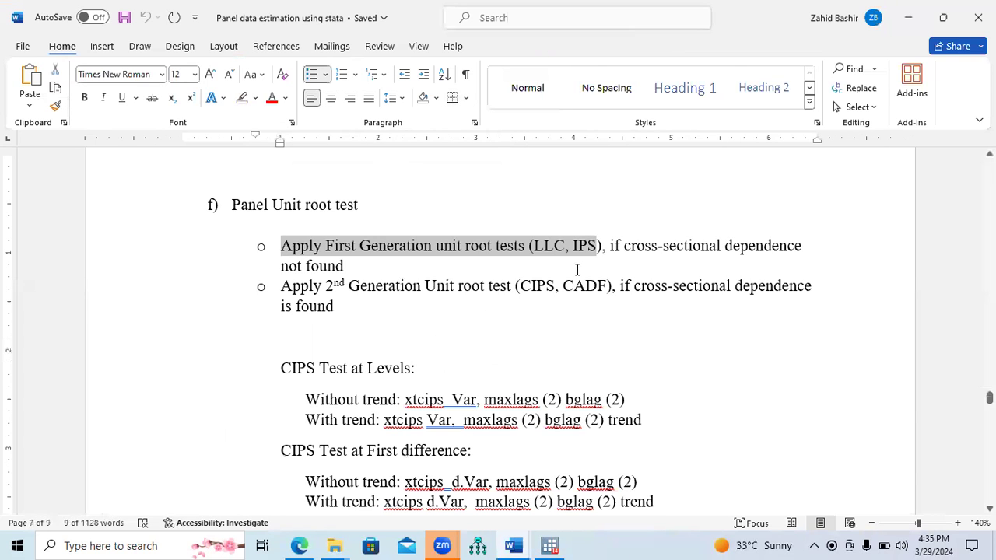
{"action": "left_click", "coordinate": [515, 545]}
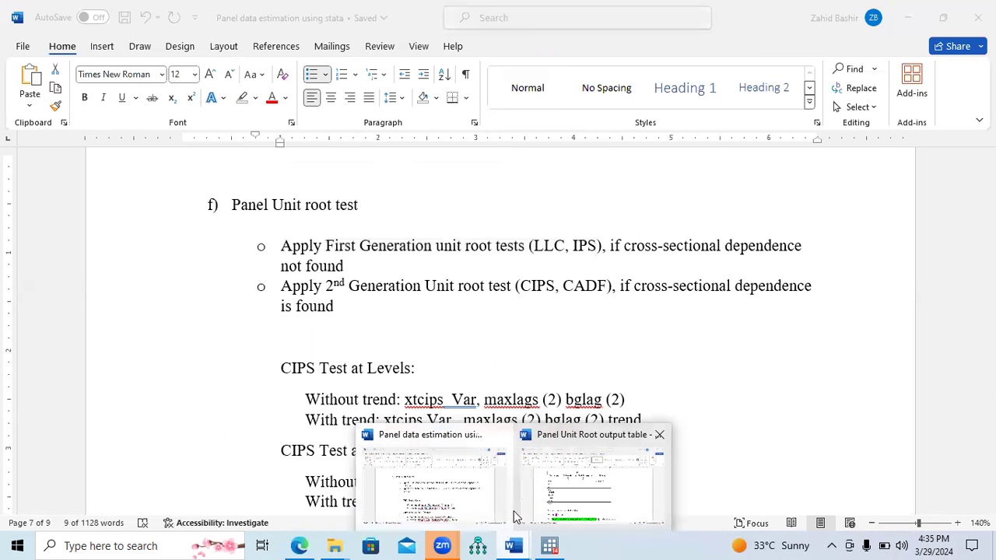
{"action": "left_click", "coordinate": [532, 509]}
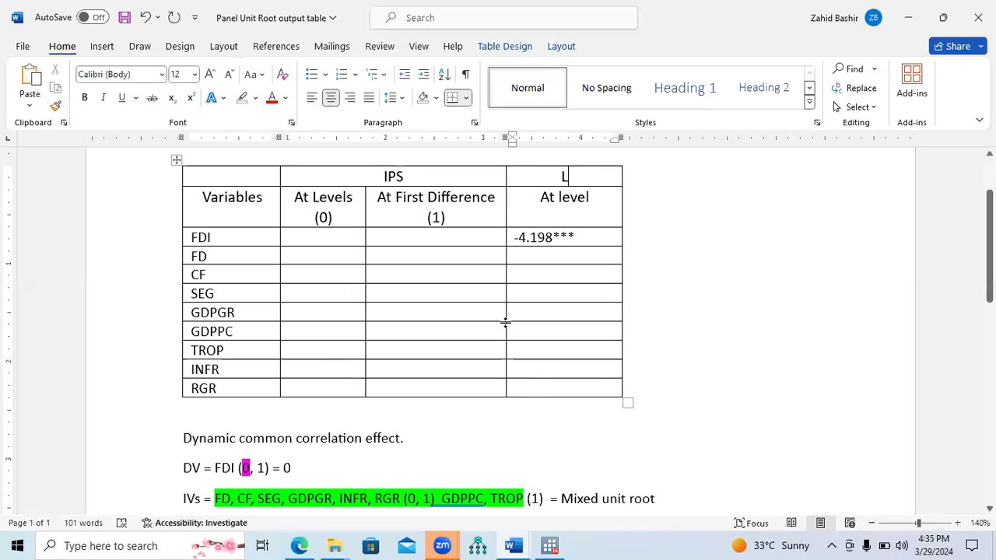
{"action": "type", "text": "LC"}
Add a last table column with the subheading "At First Difference" and clear the FDI value under LLC
{"action": "left_click", "coordinate": [624, 161]}
{"action": "left_click_drag", "start_coordinate": [580, 236], "coordinate": [523, 244]}
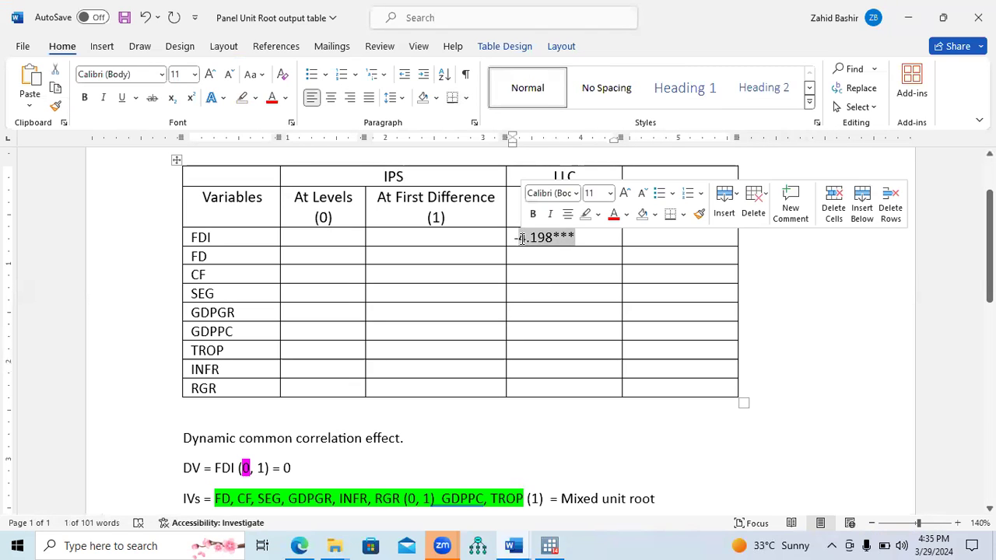
{"action": "key", "text": "Delete"}
{"action": "left_click", "coordinate": [697, 204]}
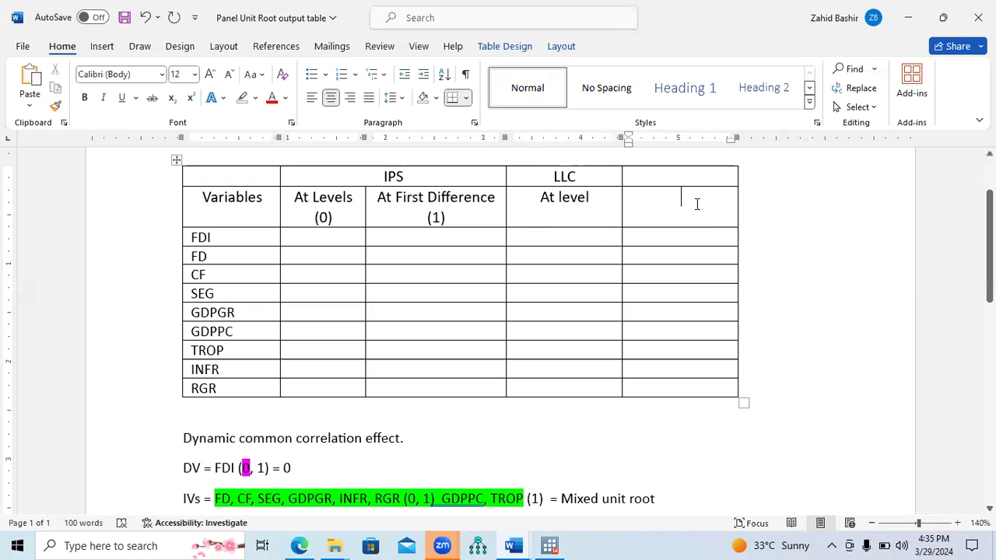
{"action": "type", "text": "At F"}
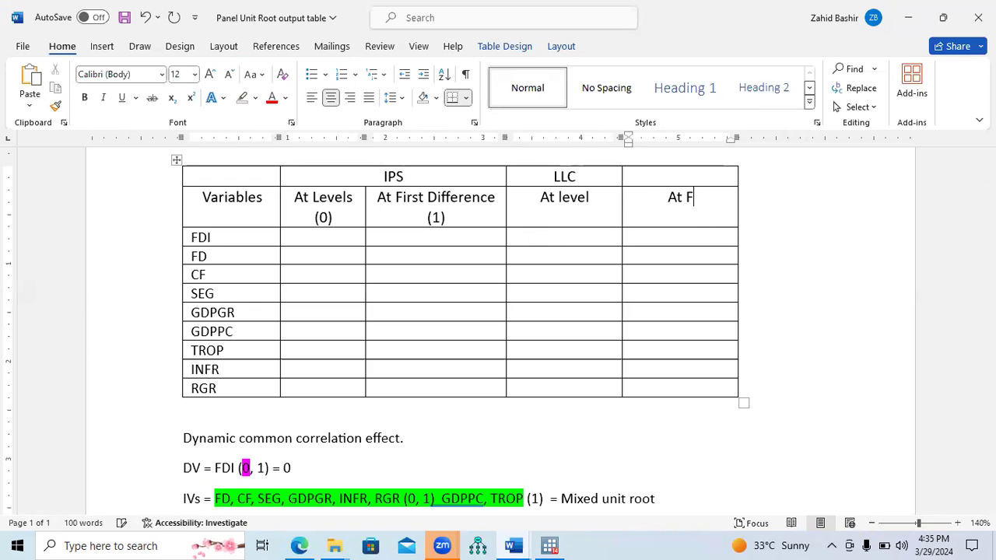
{"action": "type", "text": "irst Diff"}
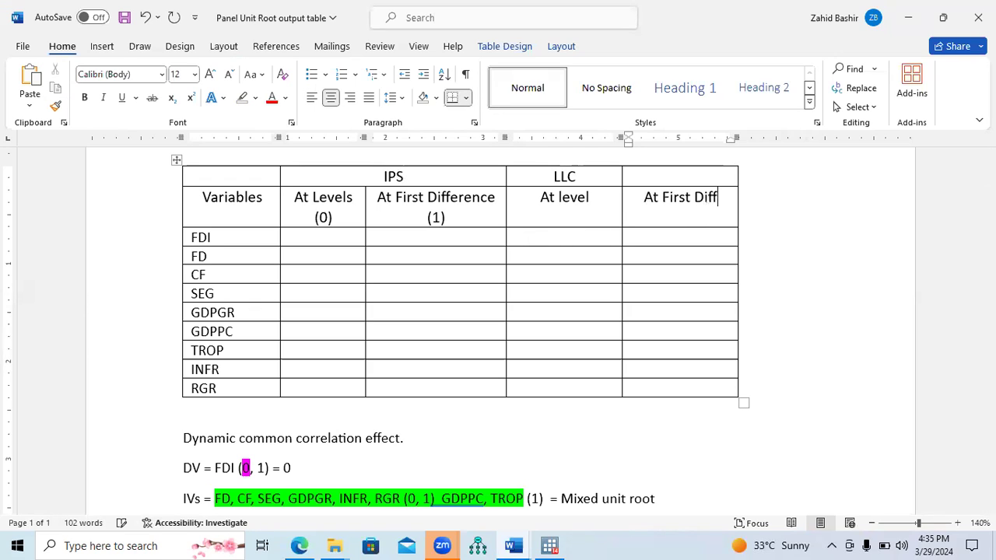
{"action": "type", "text": "erence"}
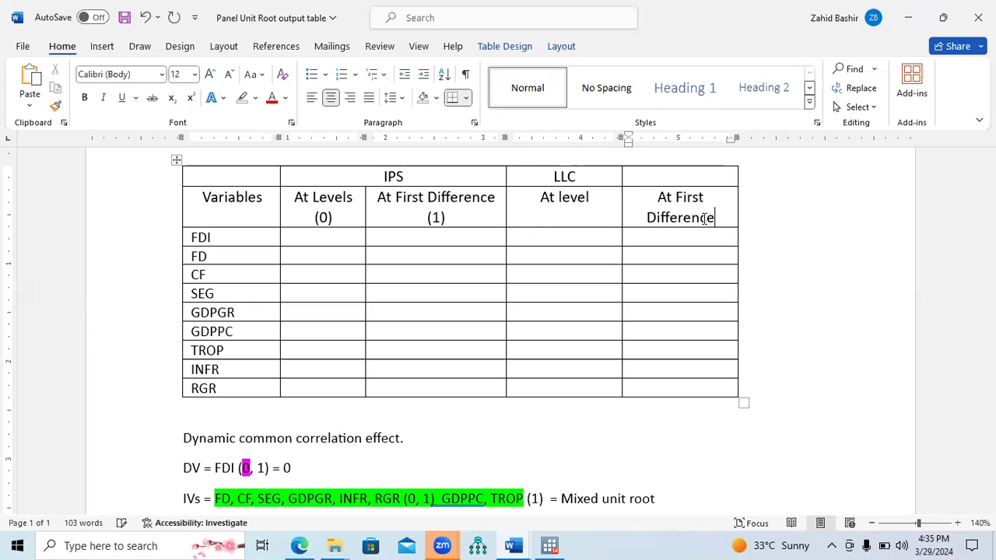
Erase the border between the LLC heading and the empty cell beside it so LLC spans both of its columns
{"action": "left_click", "coordinate": [609, 177]}
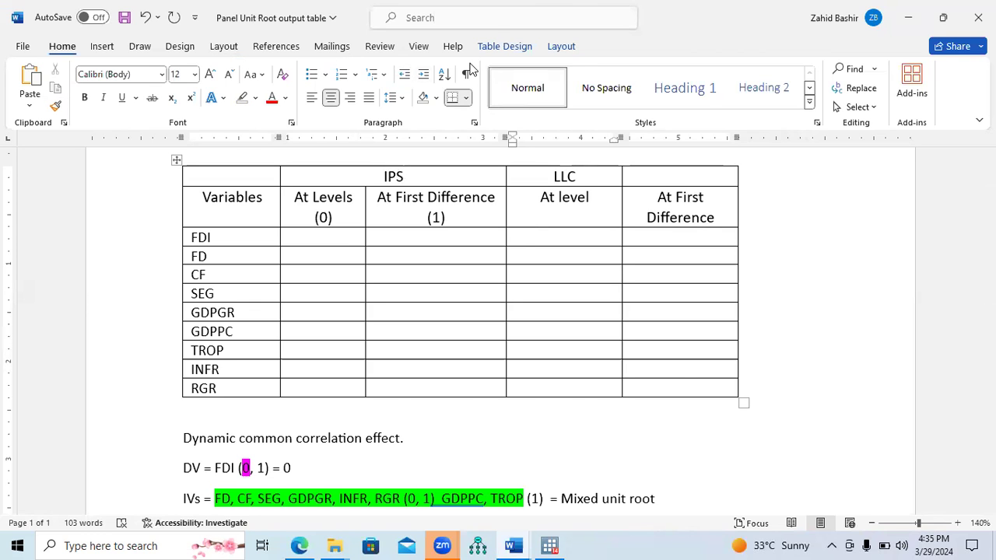
{"action": "key", "text": "super+Down"}
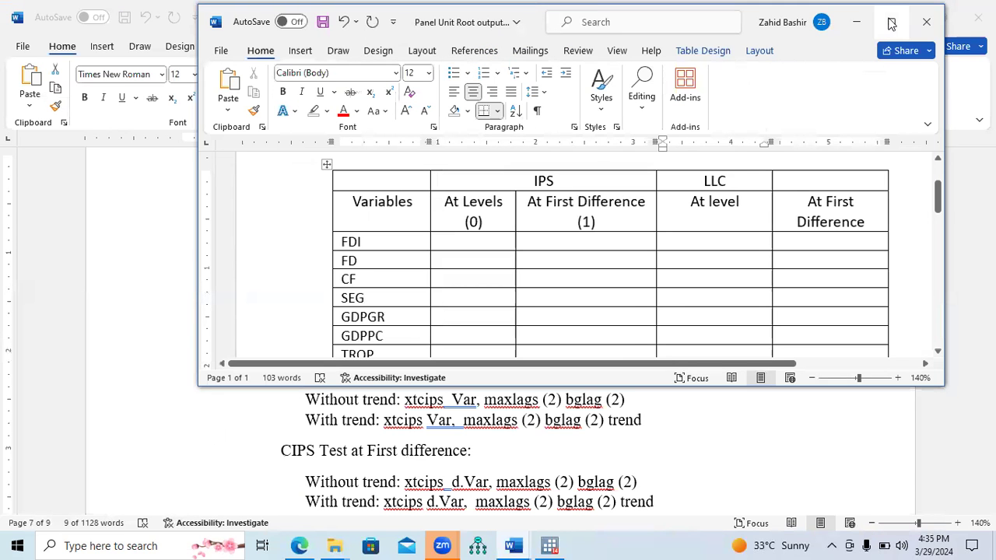
{"action": "key", "text": "super+Up"}
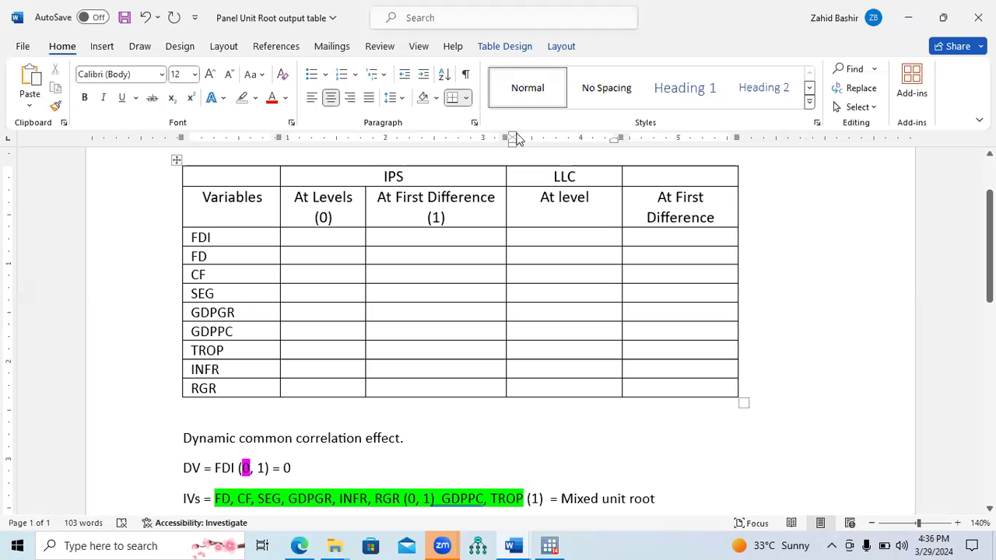
{"action": "left_click", "coordinate": [562, 47]}
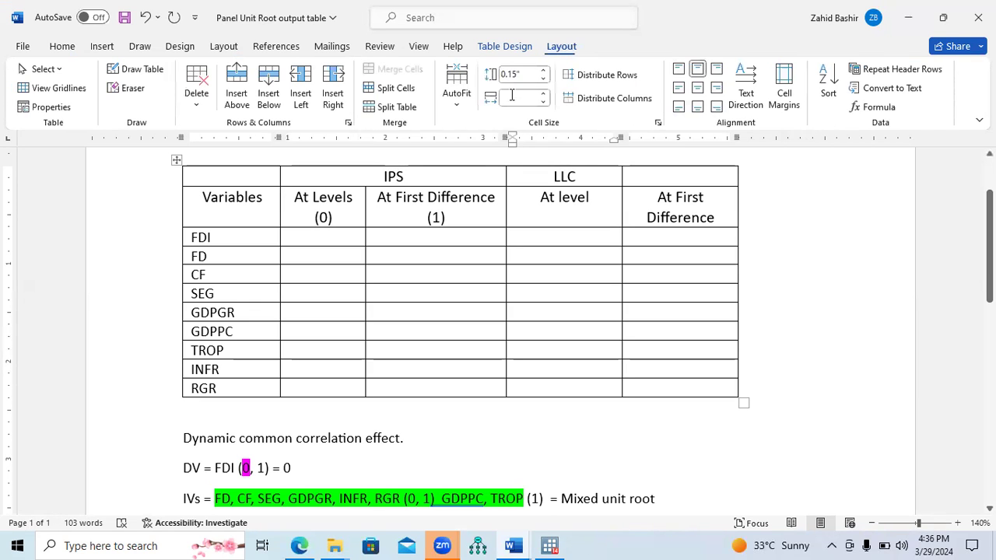
{"action": "left_click", "coordinate": [127, 88]}
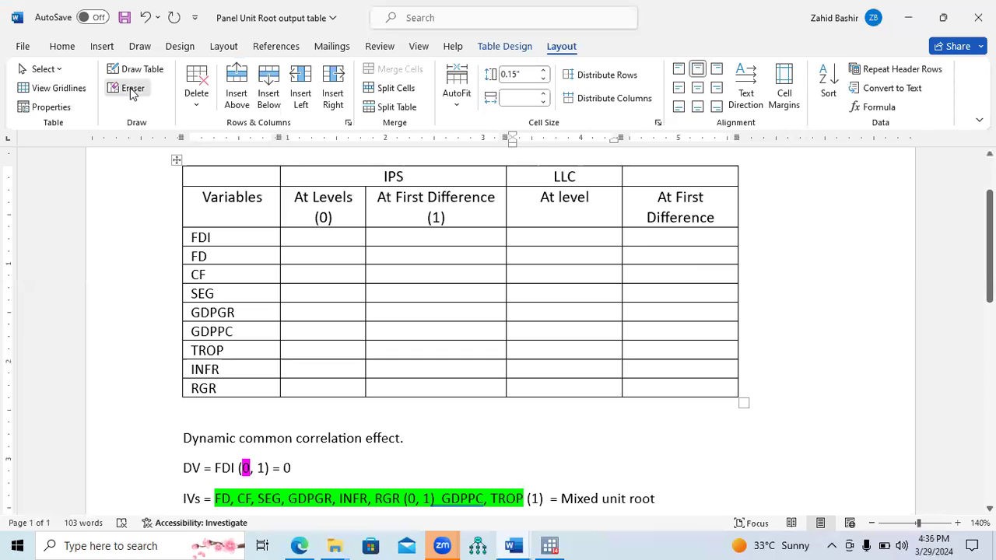
{"action": "left_click", "coordinate": [621, 177]}
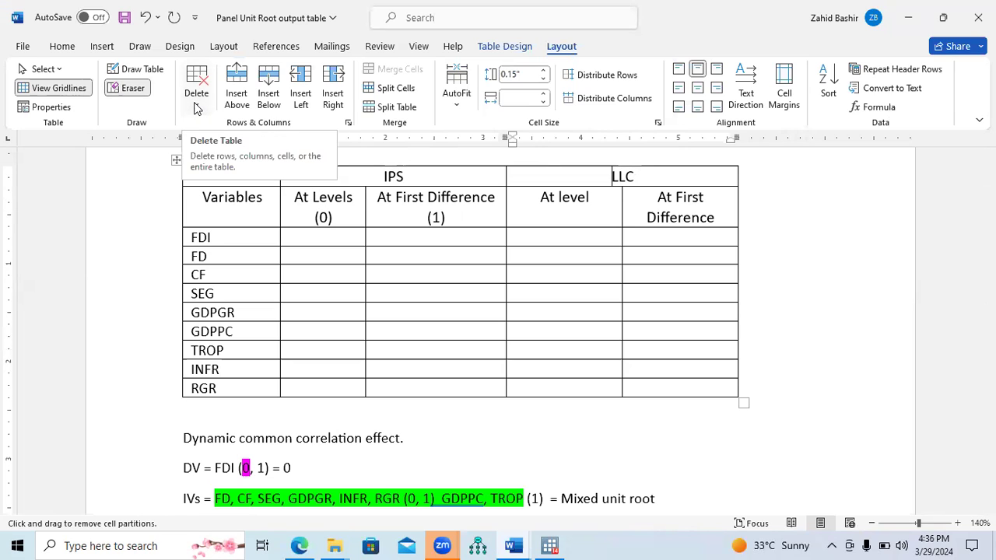
{"action": "left_click", "coordinate": [132, 87]}
Remove (1) and (0) from the IPS subheadings and widen the table's last column so At First Difference fits on one line
{"action": "left_click_drag", "start_coordinate": [457, 219], "coordinate": [420, 218]}
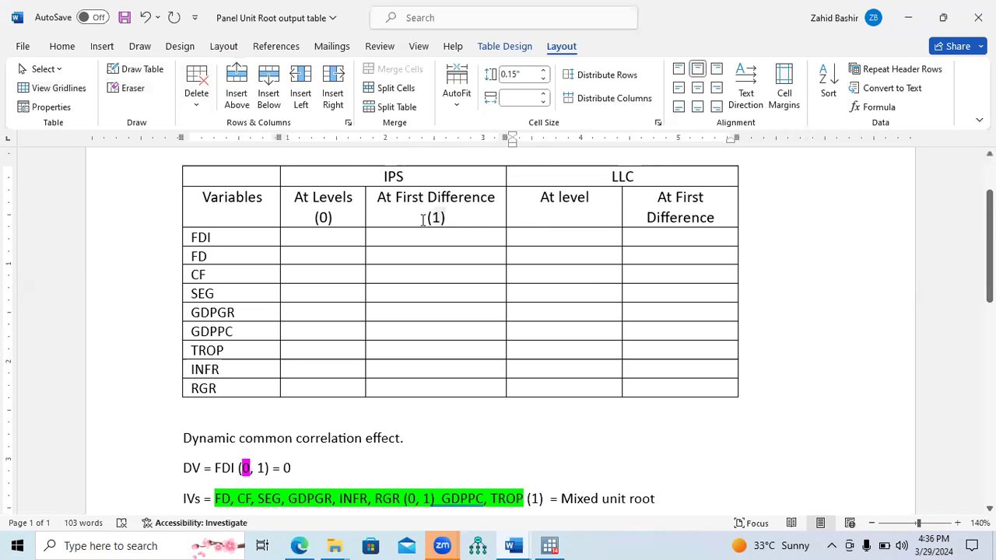
{"action": "key", "text": "Delete"}
{"action": "left_click", "coordinate": [340, 219]}
{"action": "key", "text": "BackSpace"}
{"action": "key", "text": "BackSpace"}
{"action": "key", "text": "BackSpace"}
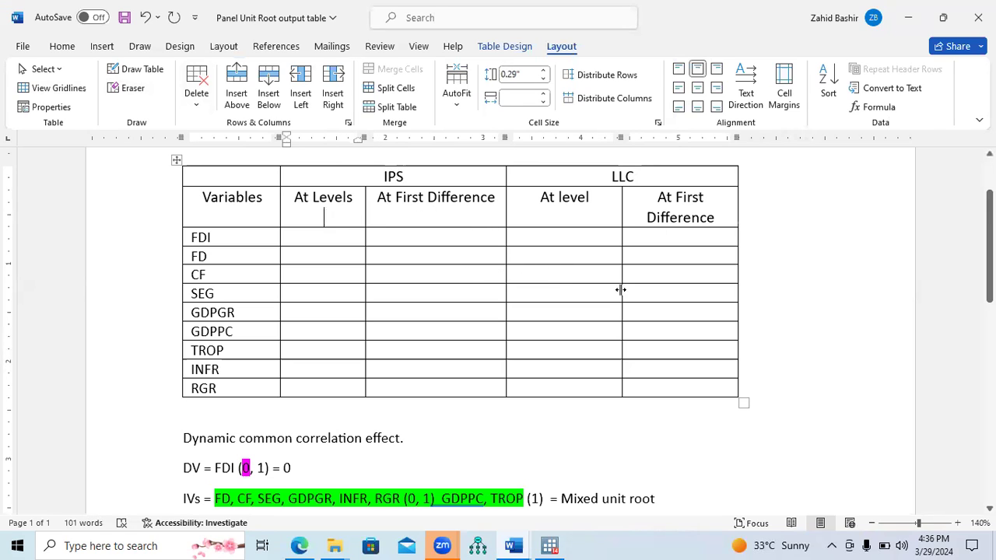
{"action": "mouse_move", "coordinate": [787, 309]}
{"action": "left_mouse_down"}
{"action": "mouse_move", "coordinate": [807, 309]}
{"action": "mouse_move", "coordinate": [793, 309]}
{"action": "left_mouse_up"}
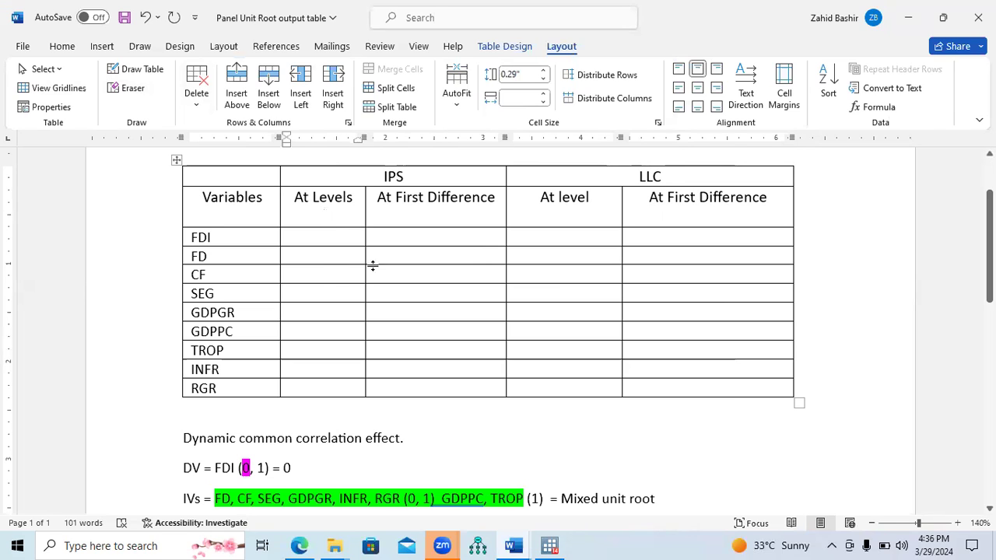
Copy the t-bar statistic of the fdi IPS test from Stata into Word's FDI At Levels cell under IPS as -3.5084***
{"action": "left_click", "coordinate": [326, 237]}
{"action": "double_click", "coordinate": [384, 177]}
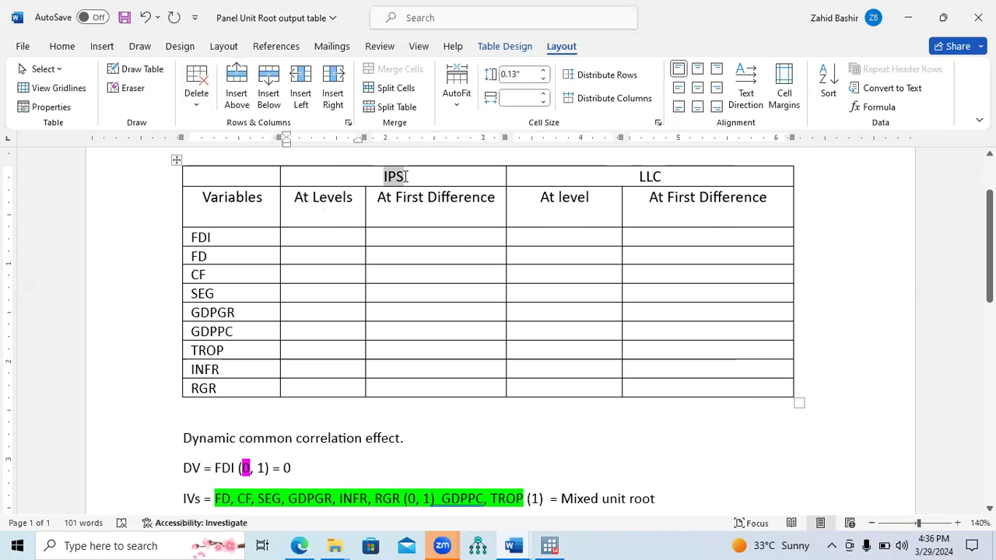
{"action": "left_click", "coordinate": [325, 238]}
{"action": "left_click", "coordinate": [547, 545]}
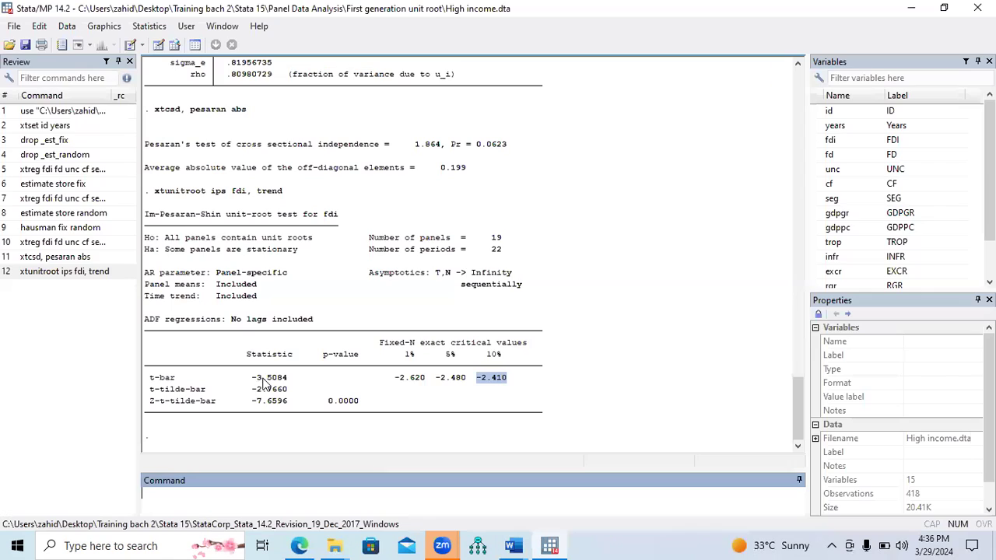
{"action": "left_click_drag", "start_coordinate": [252, 379], "coordinate": [285, 381]}
{"action": "key", "text": "ctrl+c"}
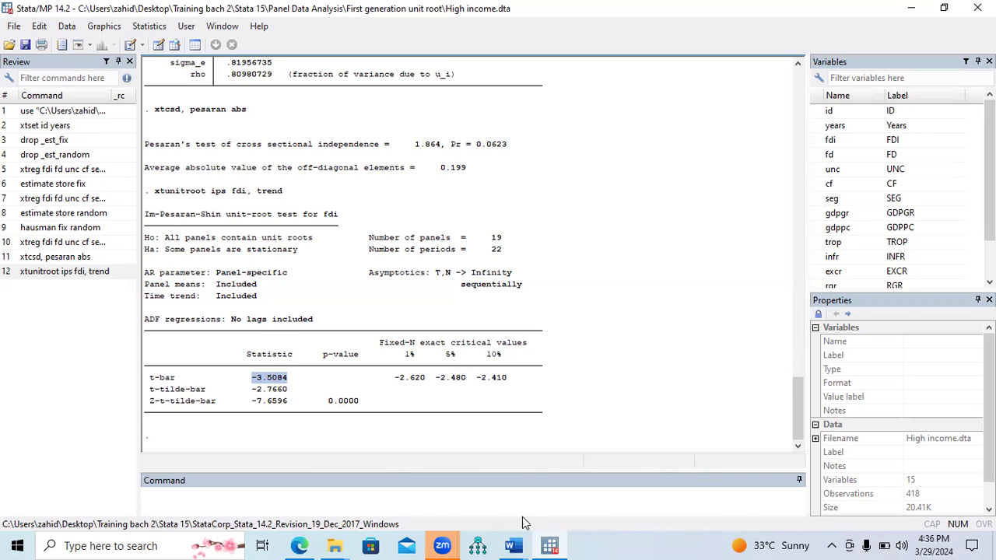
{"action": "mouse_move", "coordinate": [513, 545]}
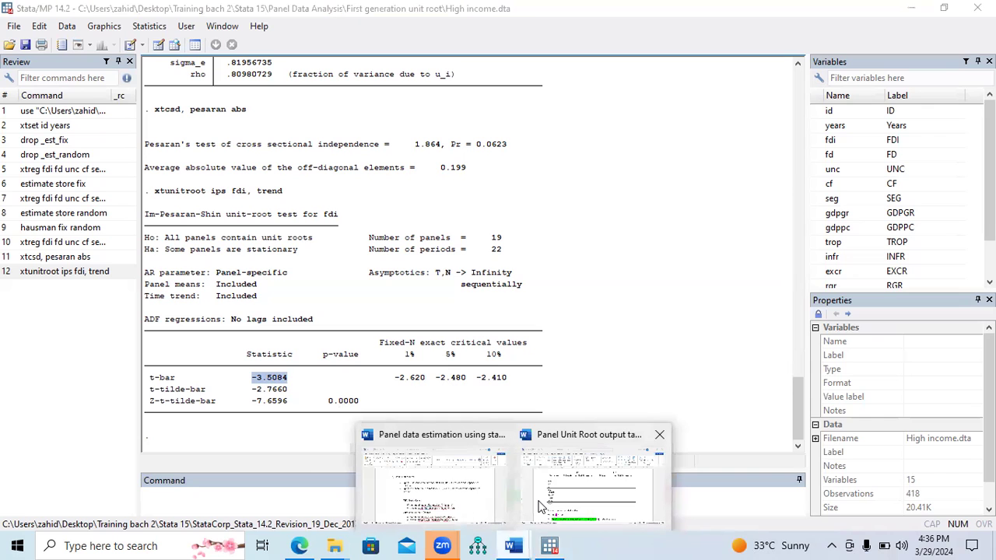
{"action": "left_click", "coordinate": [542, 506]}
{"action": "key", "text": "ctrl+v"}
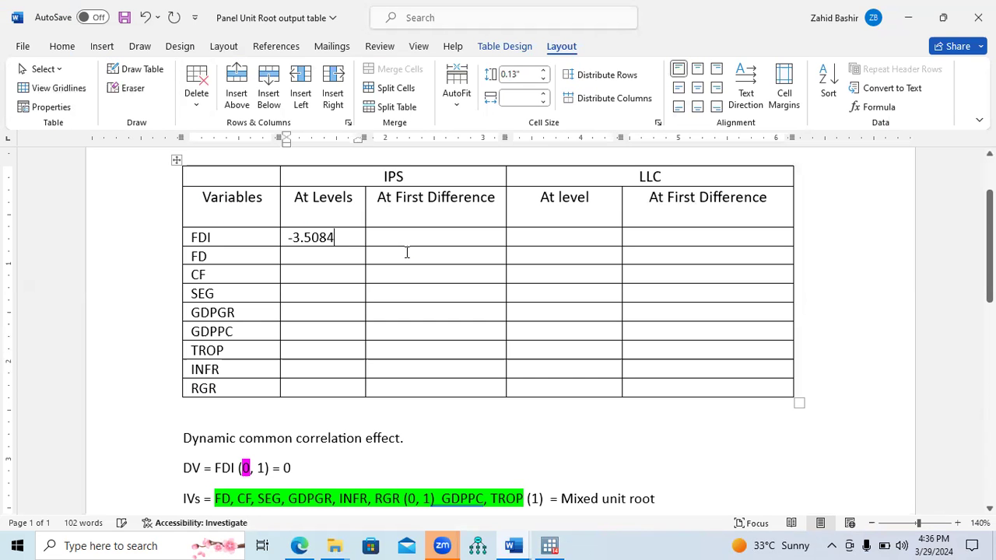
{"action": "type", "text": "**"}
Switch to Stata and run the IPS test on first-differenced fdi with the command xtunitroot ips d.fdi, trend
{"action": "left_click_drag", "start_coordinate": [379, 200], "coordinate": [476, 207]}
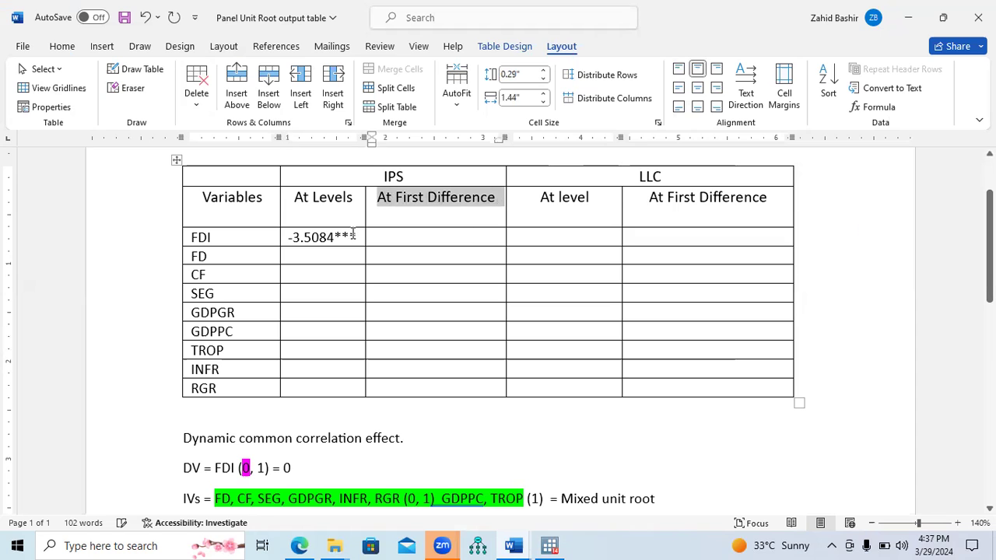
{"action": "left_click", "coordinate": [549, 545]}
{"action": "left_click_drag", "start_coordinate": [285, 193], "coordinate": [155, 194]}
{"action": "key", "text": "ctrl+c"}
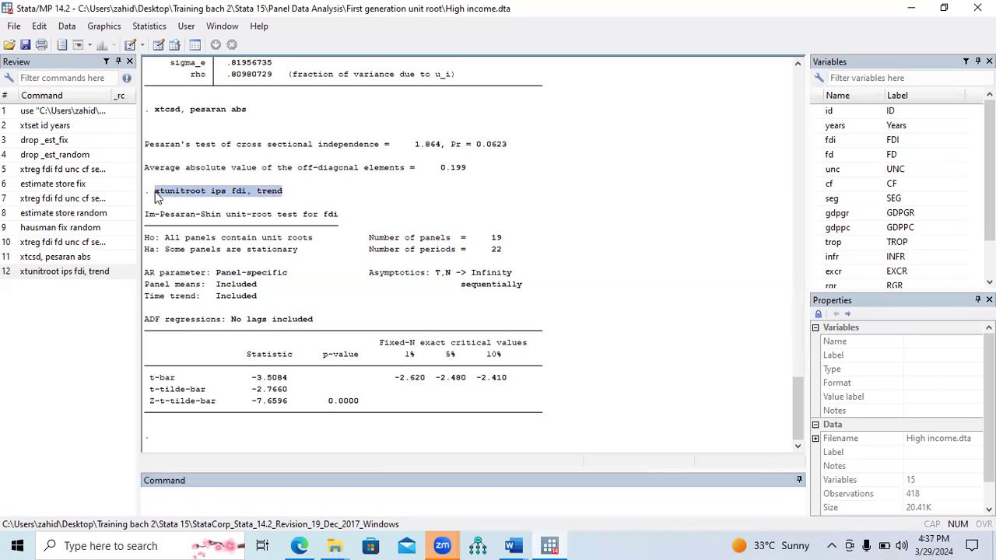
{"action": "left_click", "coordinate": [208, 510]}
{"action": "key", "text": "ctrl+v"}
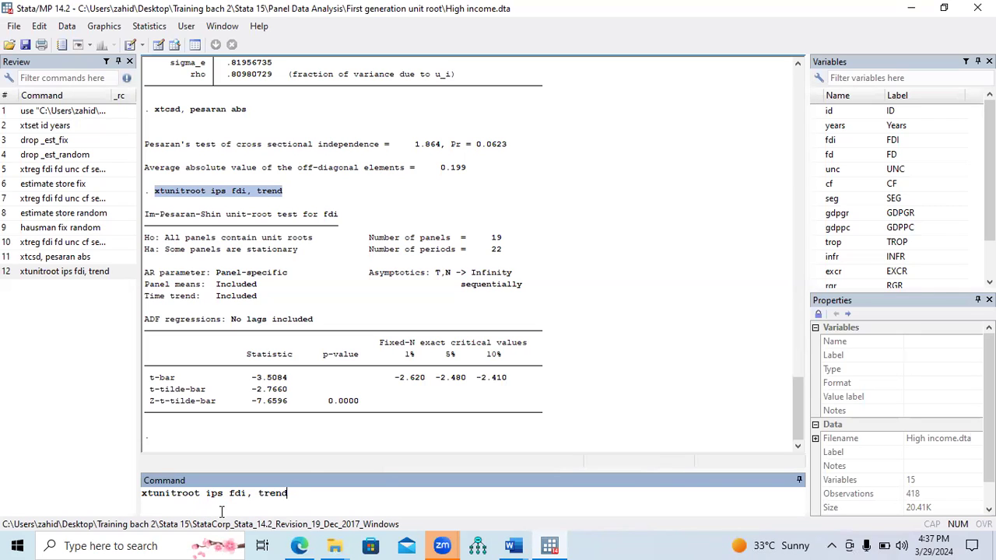
{"action": "type", "text": "d."}
{"action": "key", "text": "shift+Right"}
{"action": "key", "text": "shift+Right"}
{"action": "key", "text": "shift+Right"}
{"action": "key", "text": "End"}
{"action": "key", "text": "Return"}
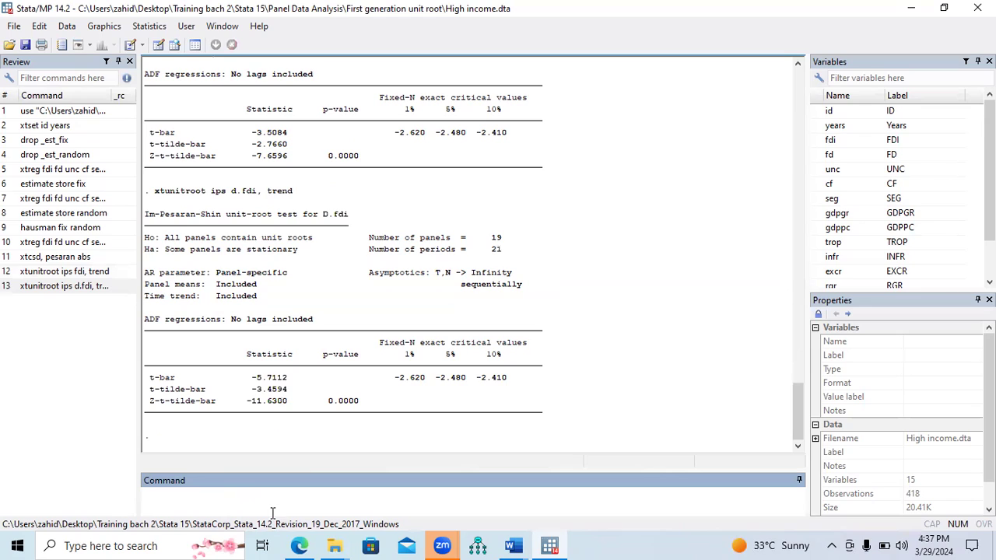
Compare the d.fdi t-bar with the critical values and copy it into Word's FDI At First Difference cell under IPS as -5.7112***
{"action": "left_click_drag", "start_coordinate": [253, 379], "coordinate": [288, 379]}
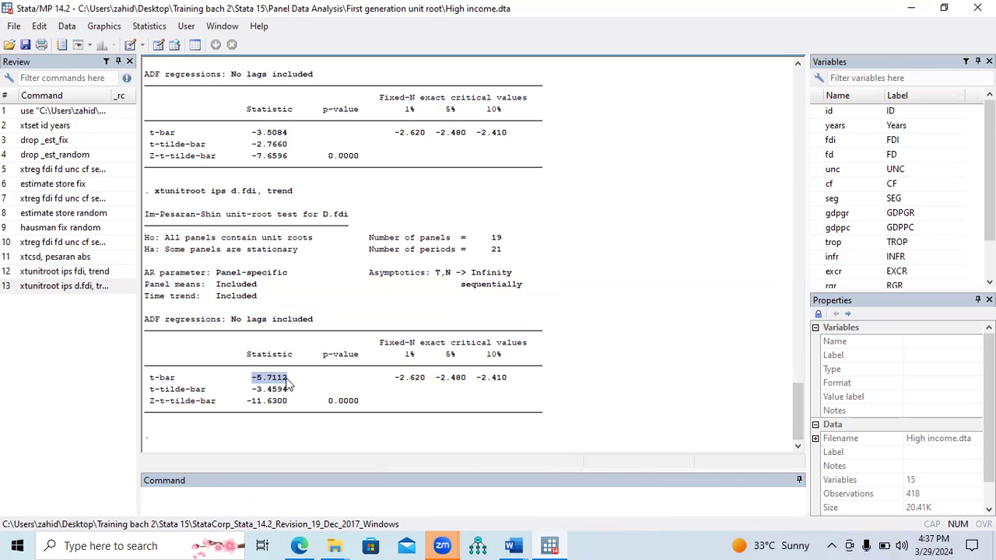
{"action": "left_click_drag", "start_coordinate": [329, 401], "coordinate": [513, 382]}
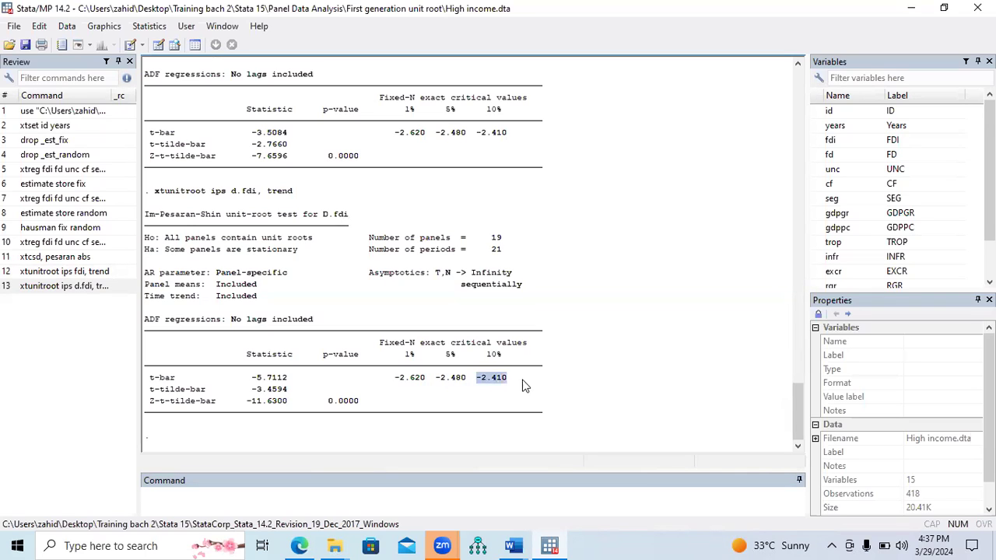
{"action": "left_click_drag", "start_coordinate": [253, 377], "coordinate": [288, 381]}
{"action": "key", "text": "ctrl+c"}
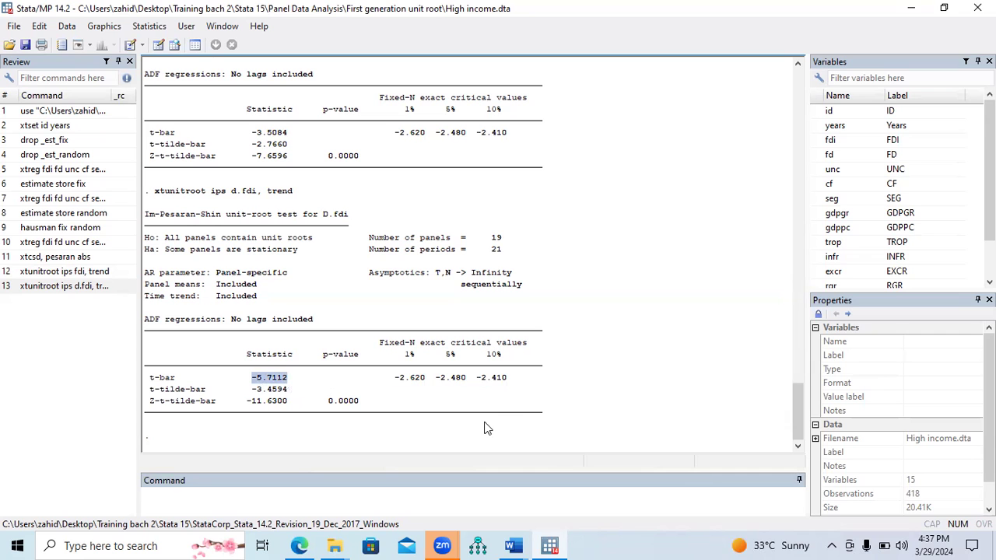
{"action": "mouse_move", "coordinate": [516, 545]}
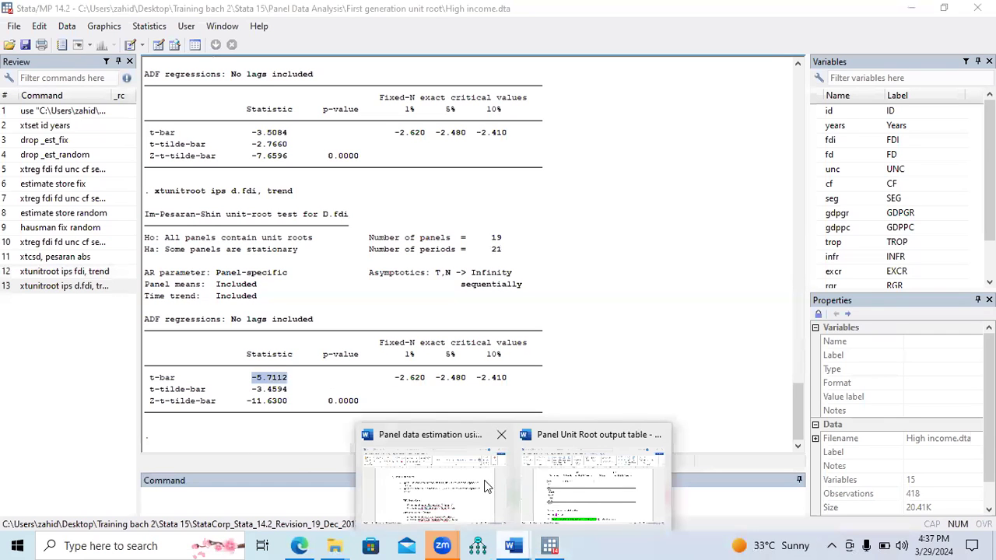
{"action": "left_click", "coordinate": [589, 491]}
{"action": "left_click", "coordinate": [449, 238]}
{"action": "key", "text": "ctrl+v"}
{"action": "type", "text": "***"}
Centre the two FDI values under IPS in their cells
{"action": "left_click_drag", "start_coordinate": [447, 239], "coordinate": [347, 239]}
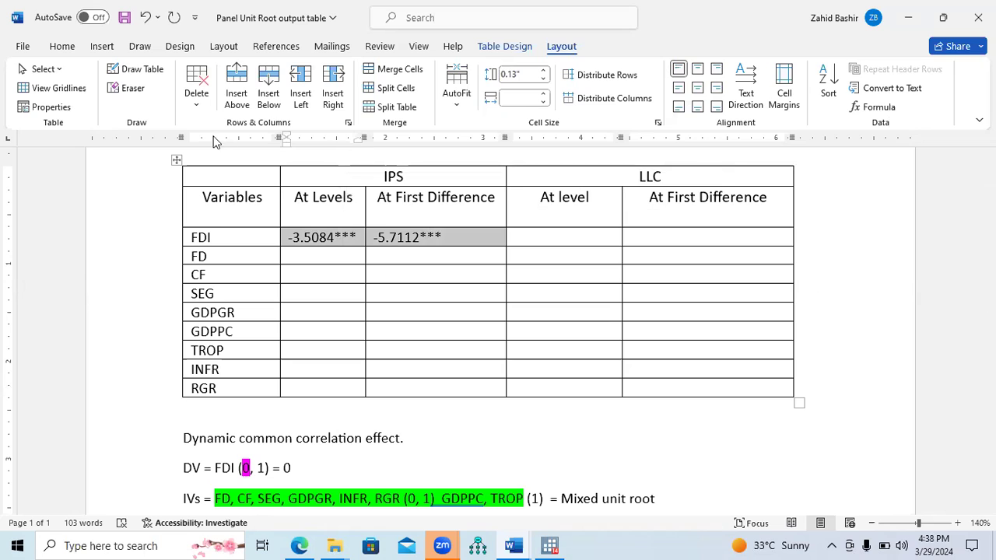
{"action": "left_click", "coordinate": [67, 48]}
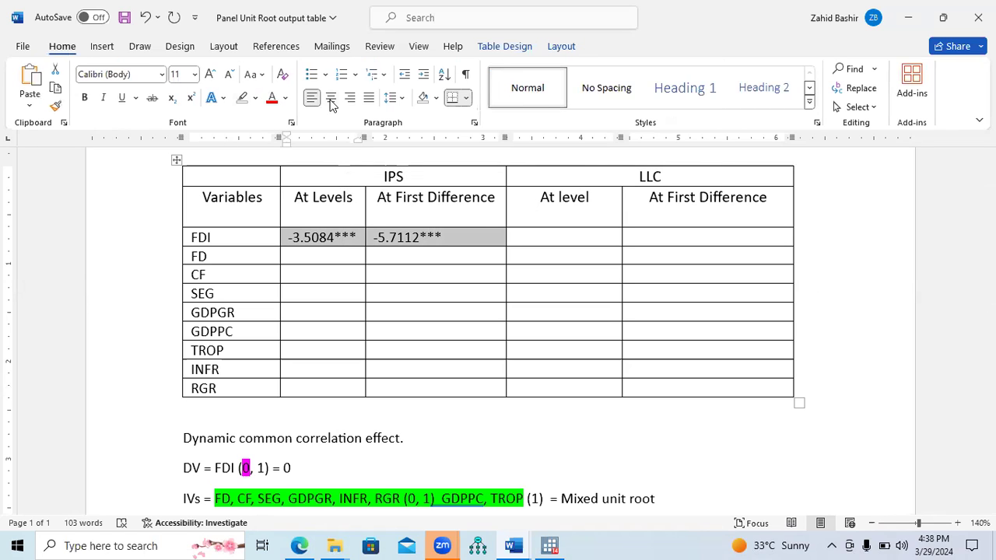
{"action": "left_click", "coordinate": [331, 98]}
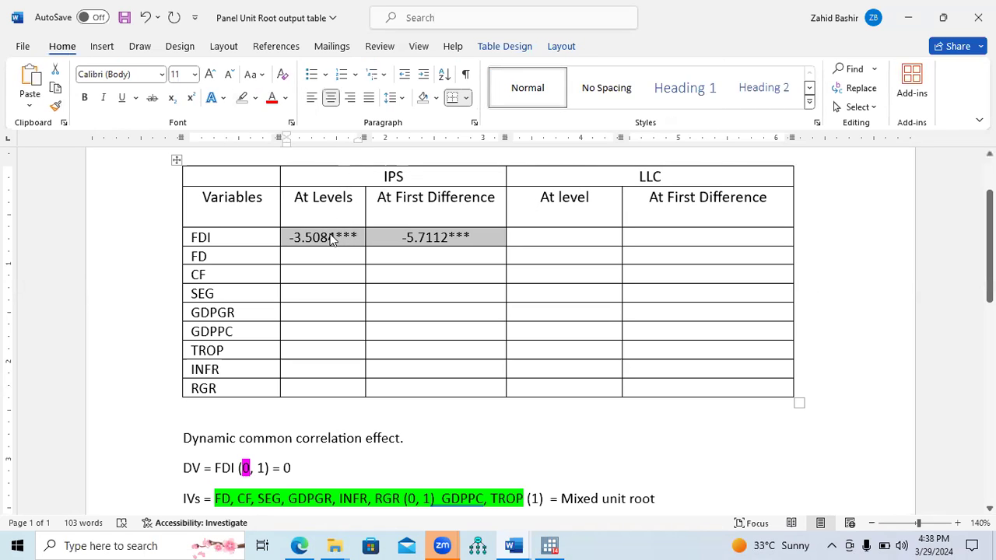
Examine the Panel Framework Selection flowchart in the document Panel data estimation using stata
{"action": "left_click", "coordinate": [506, 542]}
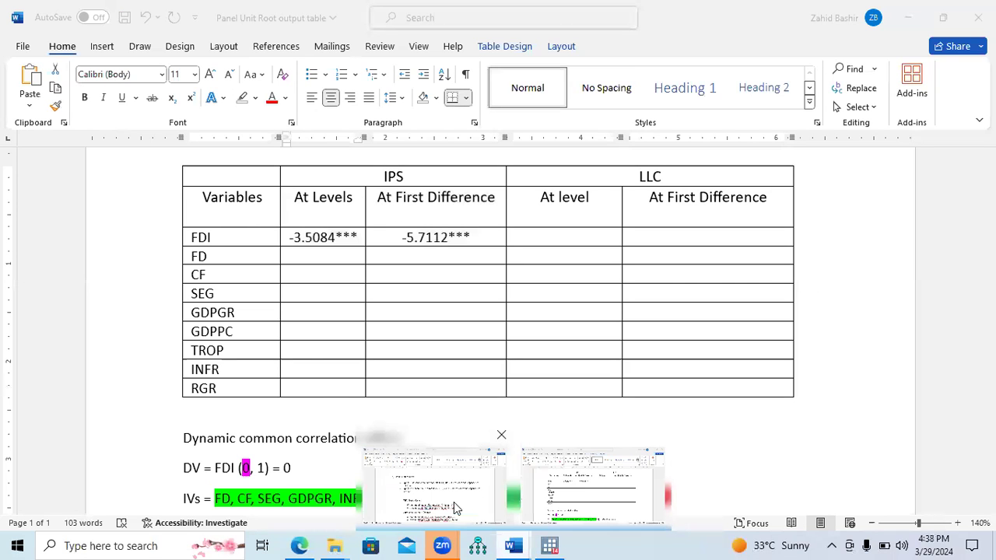
{"action": "left_click", "coordinate": [454, 501]}
{"action": "left_click_drag", "start_coordinate": [989, 398], "coordinate": [988, 170]}
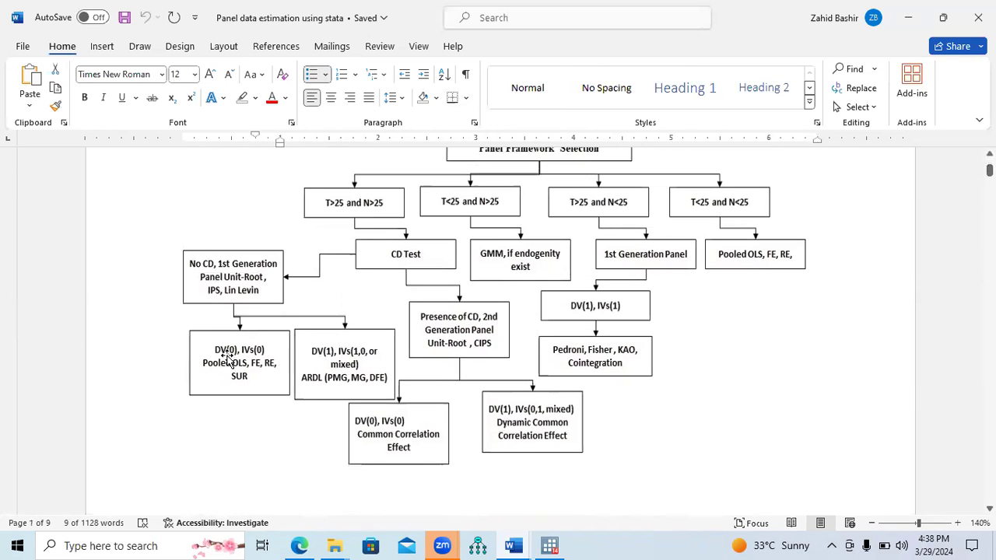
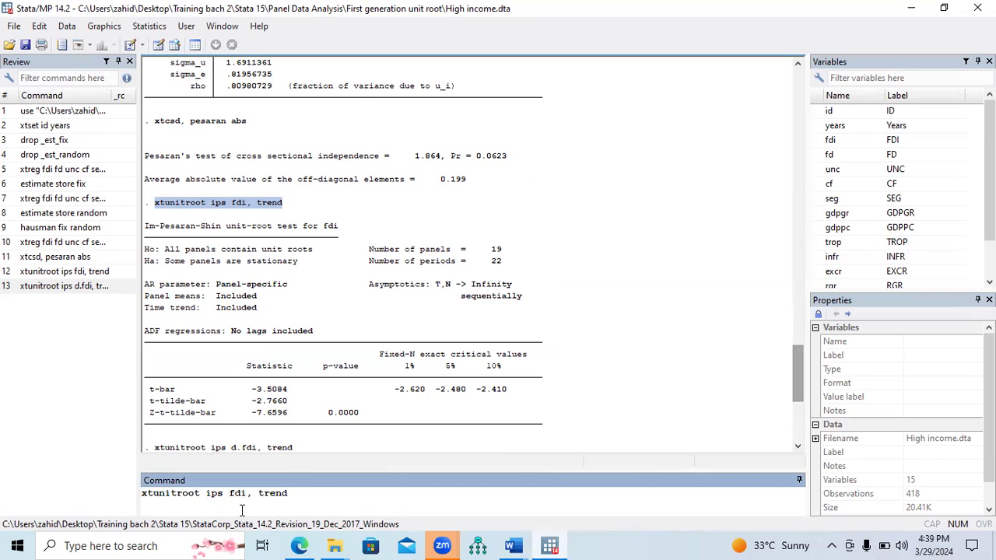
Replace fdi with fd in the IPS command and run xtunitroot ips fd , trend
{"action": "key", "text": "BackSpace"}
{"action": "key", "text": "BackSpace"}
{"action": "key", "text": "BackSpace"}
{"action": "double_click", "coordinate": [823, 155]}
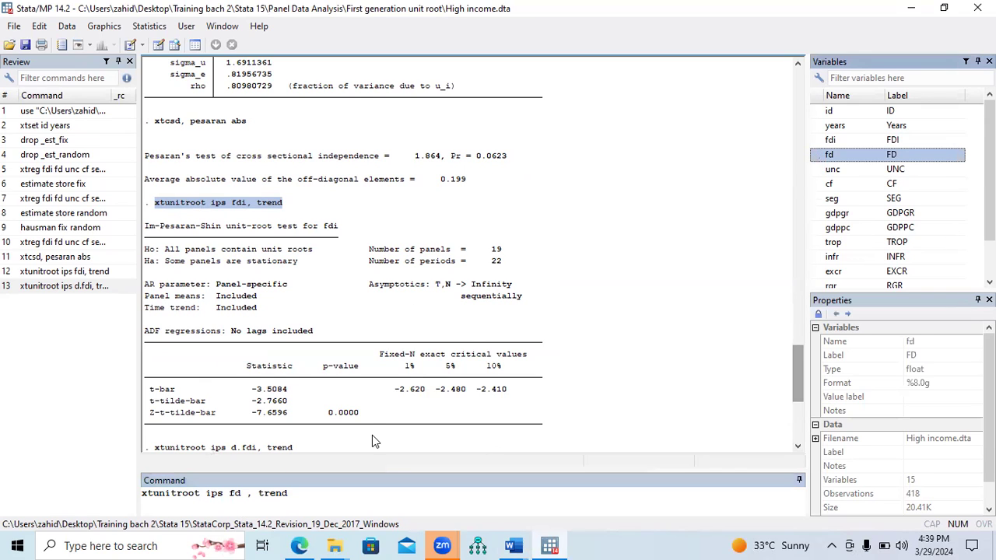
{"action": "key", "text": "Return"}
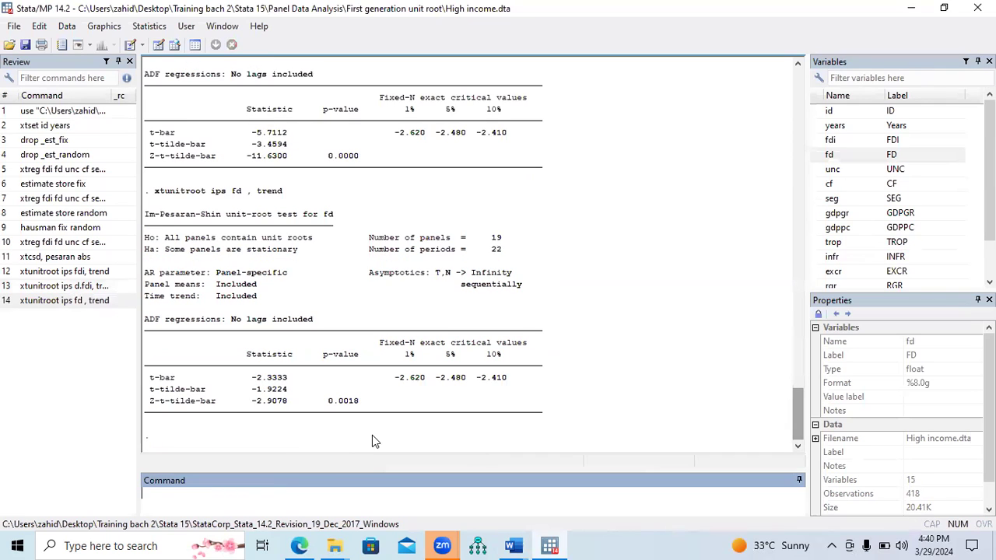
Check the fd test's p-value and critical values, and copy its t-bar -2.3333 into Word's FD At Levels cell under IPS
{"action": "left_click_drag", "start_coordinate": [330, 404], "coordinate": [359, 406]}
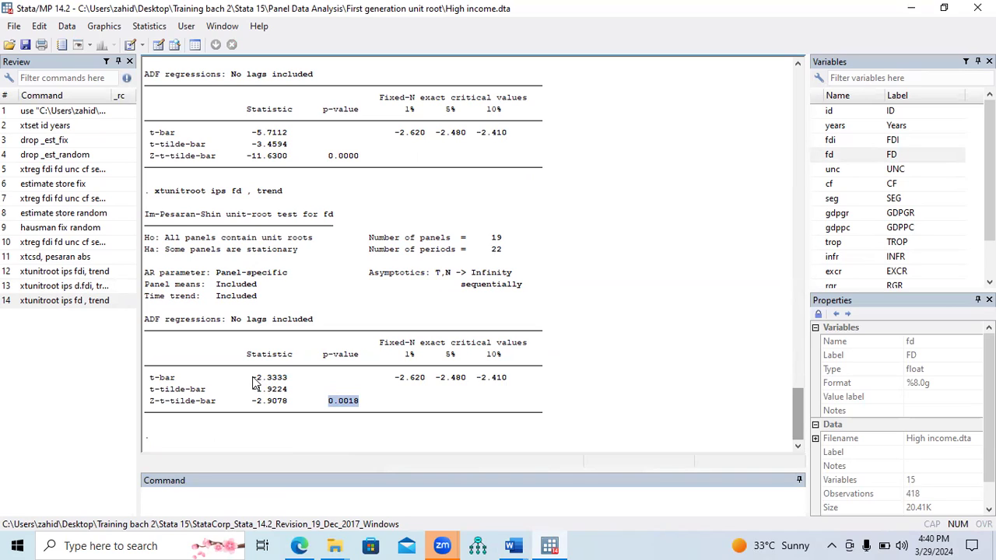
{"action": "left_click_drag", "start_coordinate": [252, 381], "coordinate": [288, 386]}
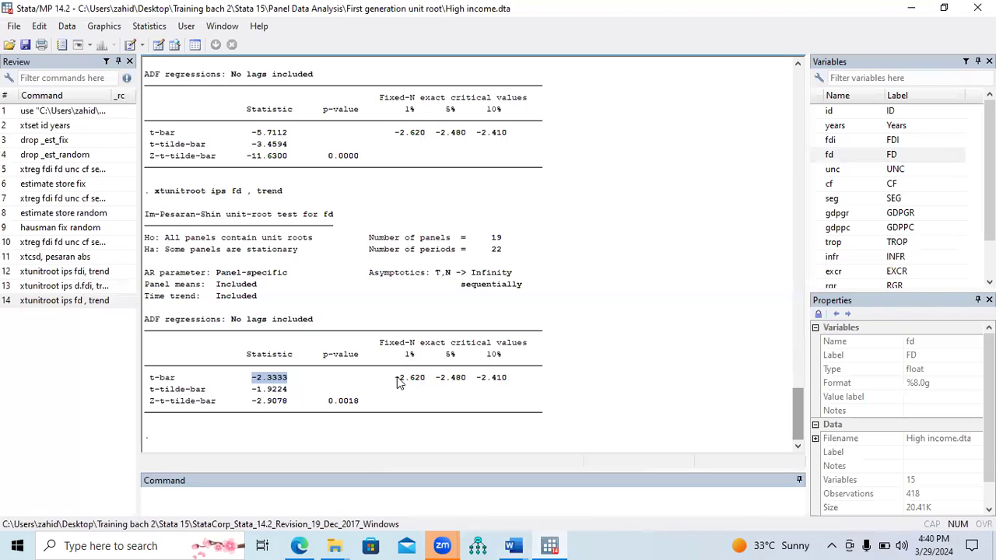
{"action": "left_click_drag", "start_coordinate": [396, 381], "coordinate": [502, 381]}
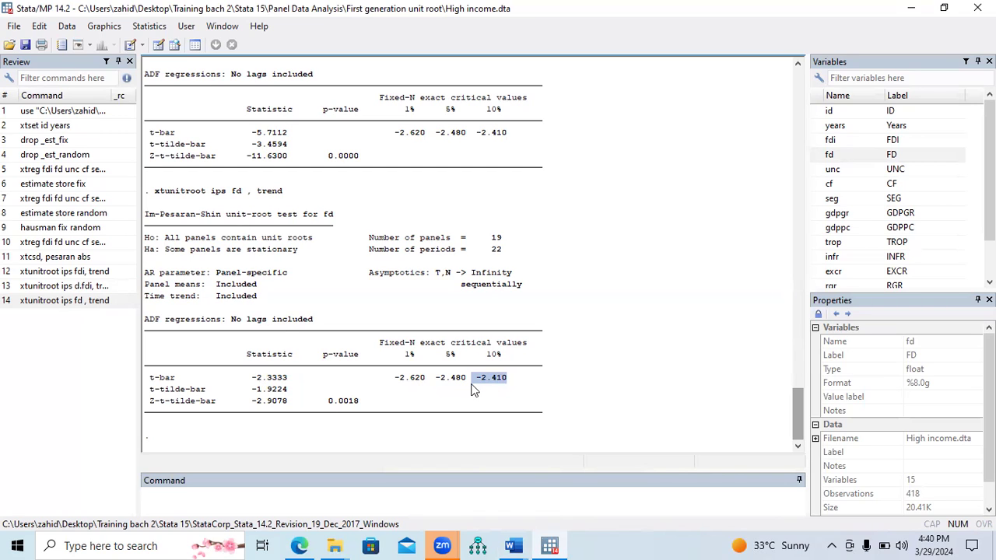
{"action": "left_click_drag", "start_coordinate": [395, 379], "coordinate": [515, 388]}
{"action": "left_click_drag", "start_coordinate": [251, 379], "coordinate": [285, 383]}
{"action": "key", "text": "ctrl+c"}
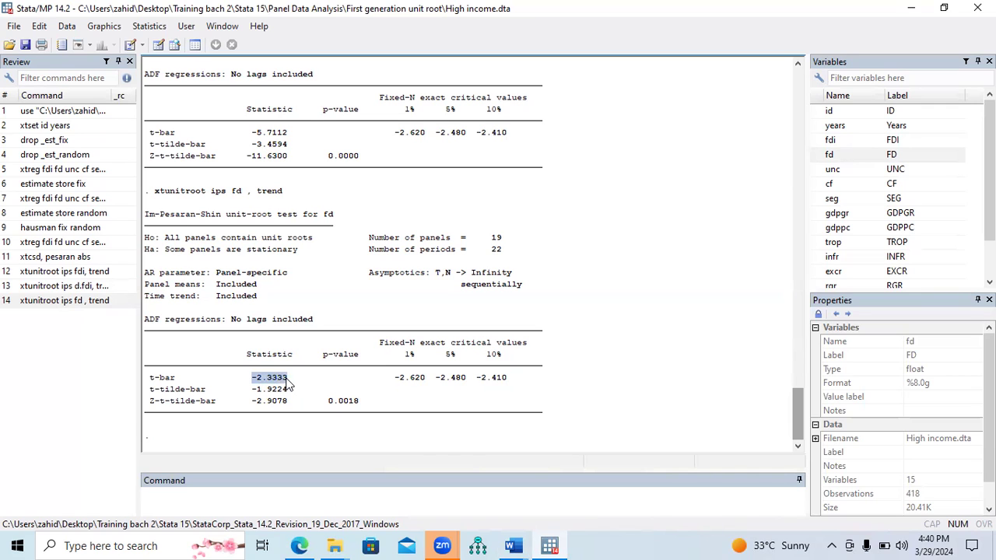
{"action": "left_click", "coordinate": [512, 546]}
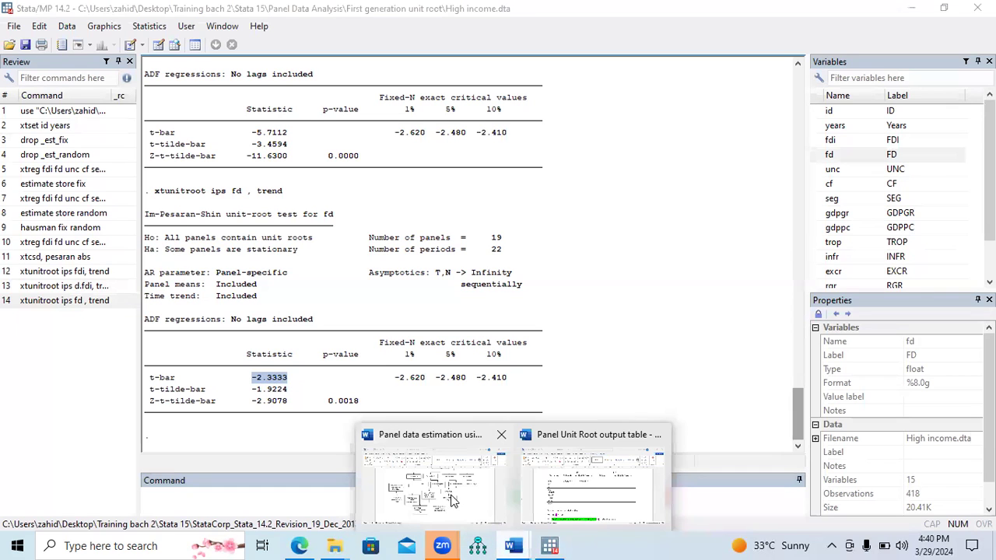
{"action": "left_click", "coordinate": [591, 478]}
{"action": "left_click", "coordinate": [327, 255]}
{"action": "key", "text": "ctrl+v"}
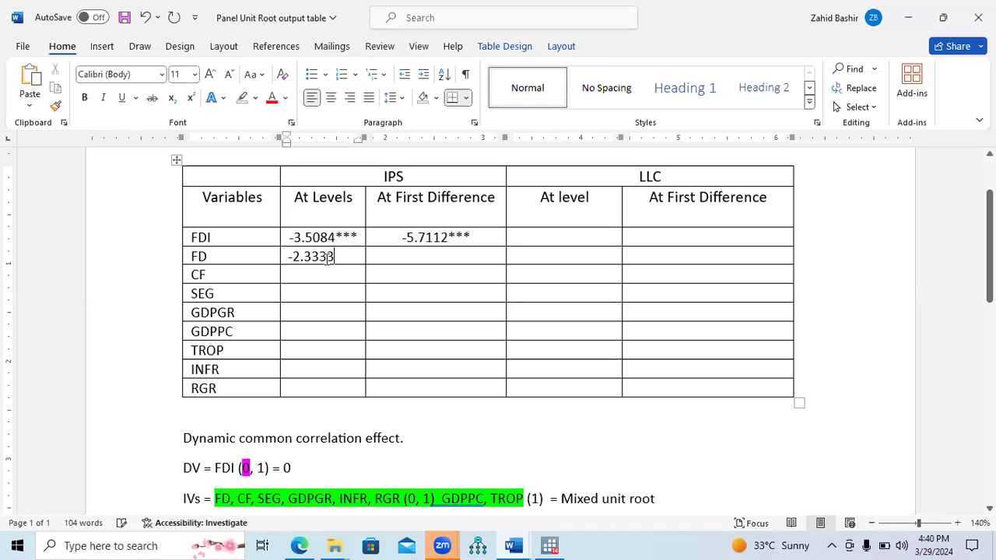
Switch to Stata and run the IPS test on first-differenced fd with xtunitroot ips d.fd , trend
{"action": "left_click", "coordinate": [429, 257]}
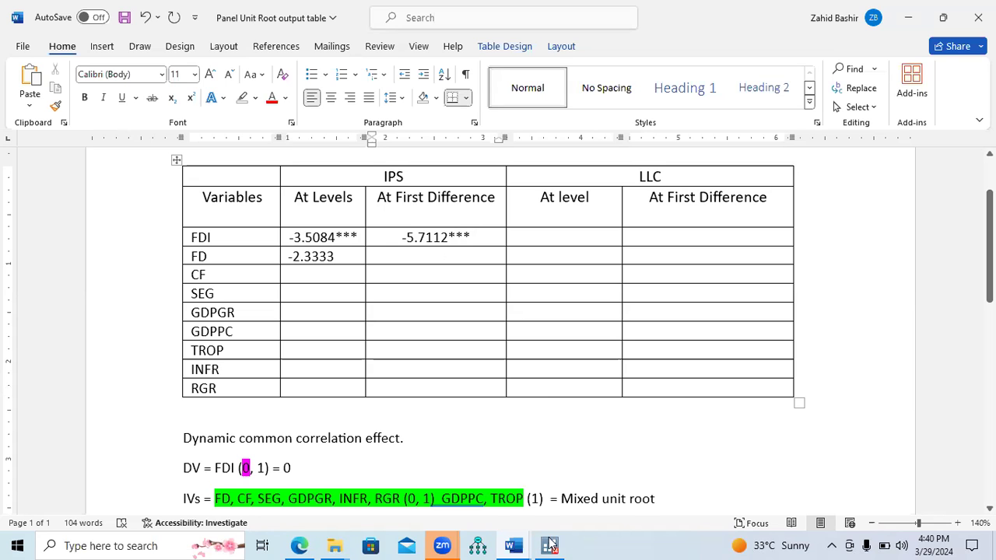
{"action": "mouse_move", "coordinate": [550, 543]}
{"action": "left_click", "coordinate": [549, 486]}
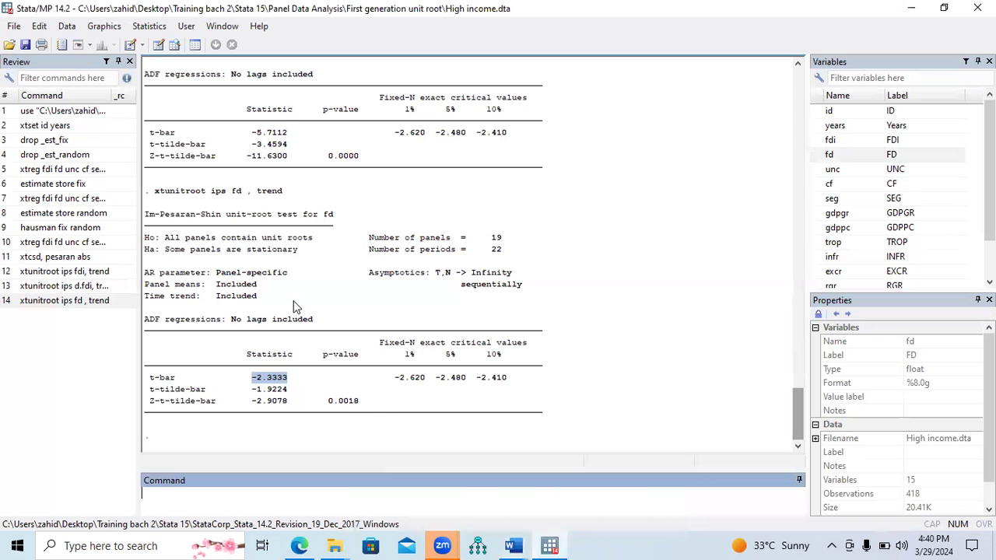
{"action": "left_click_drag", "start_coordinate": [286, 193], "coordinate": [157, 196]}
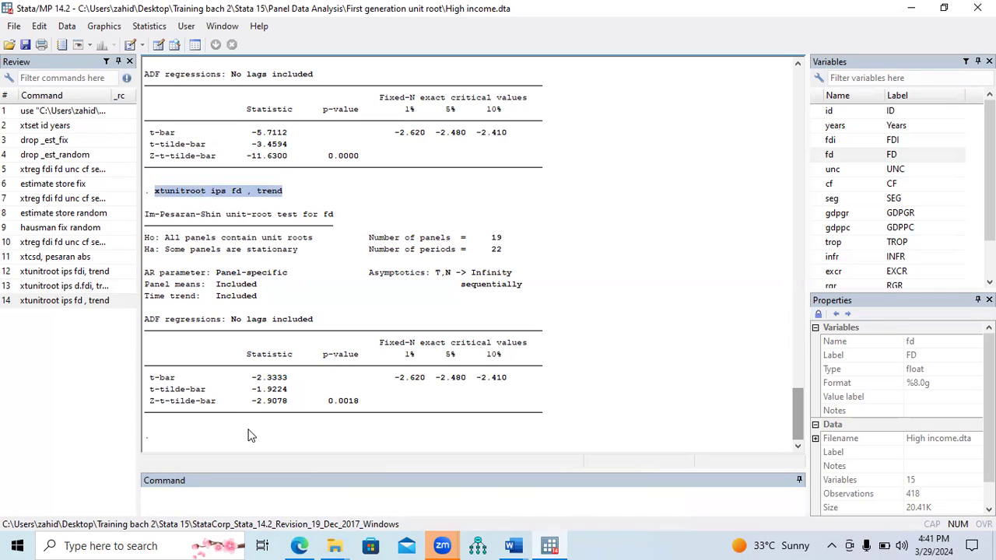
{"action": "type", "text": "xtunitroot ips fd , trend"}
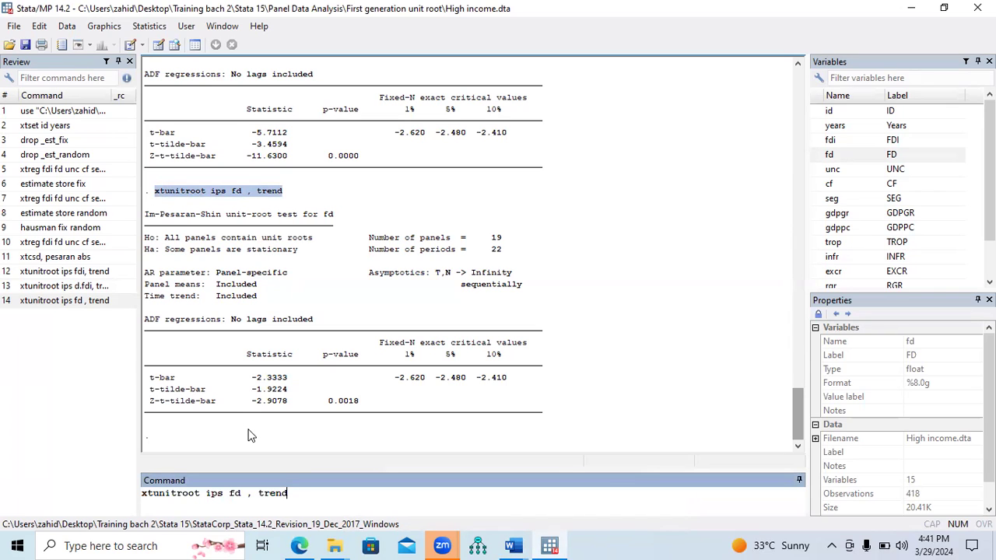
{"action": "type", "text": "d."}
{"action": "key", "text": "Return"}
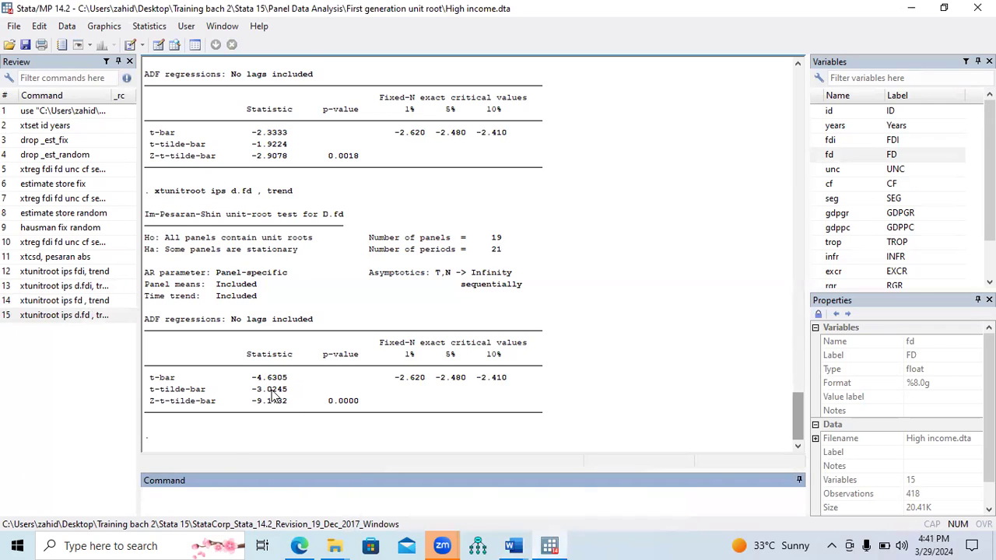
Compare the d.fd t-bar with its critical values and enter -4.6305*** centred in Word's FD At First Difference cell under IPS
{"action": "left_click_drag", "start_coordinate": [251, 377], "coordinate": [290, 379]}
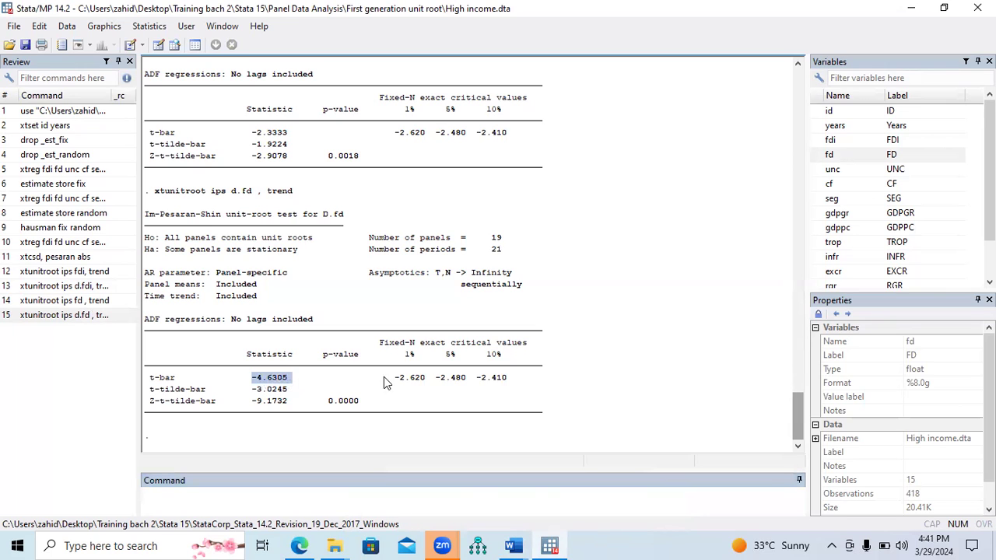
{"action": "left_click_drag", "start_coordinate": [394, 377], "coordinate": [502, 381]}
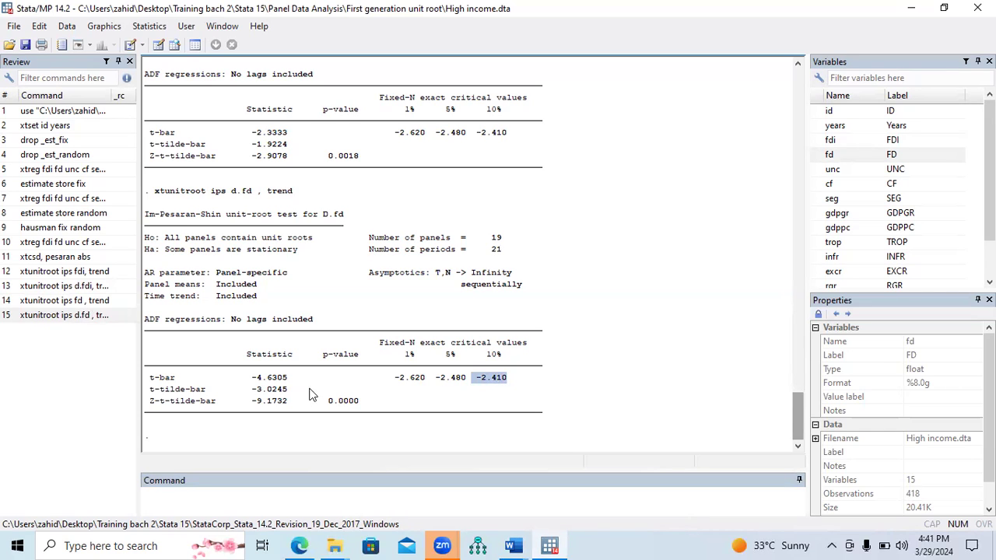
{"action": "left_click_drag", "start_coordinate": [252, 377], "coordinate": [288, 381]}
{"action": "key", "text": "ctrl+c"}
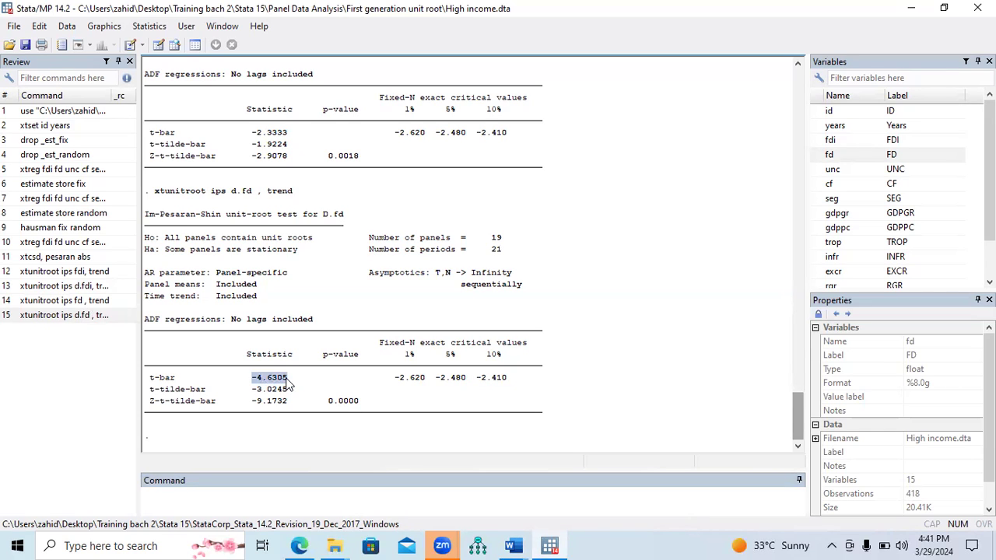
{"action": "left_click", "coordinate": [513, 545]}
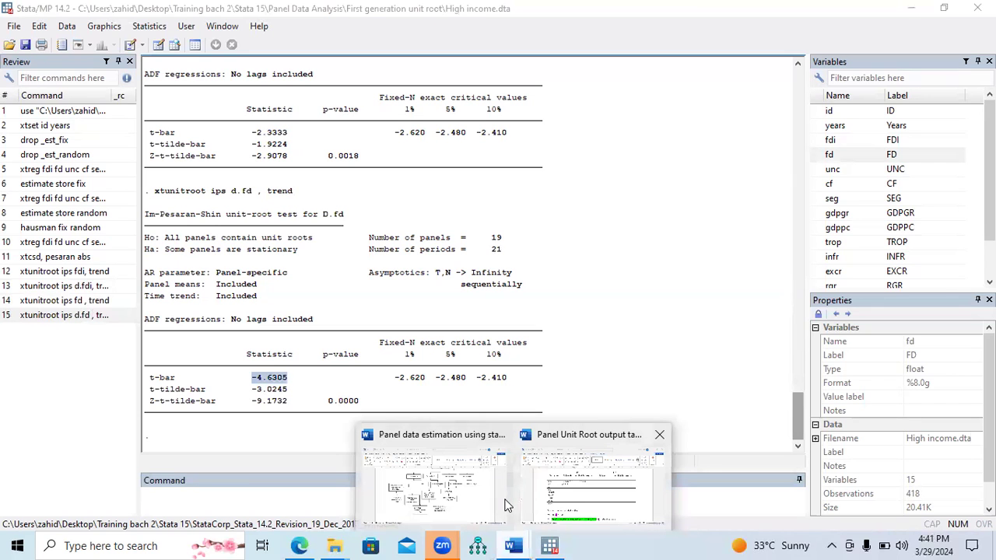
{"action": "key", "text": "alt+Tab"}
{"action": "key", "text": "ctrl+v"}
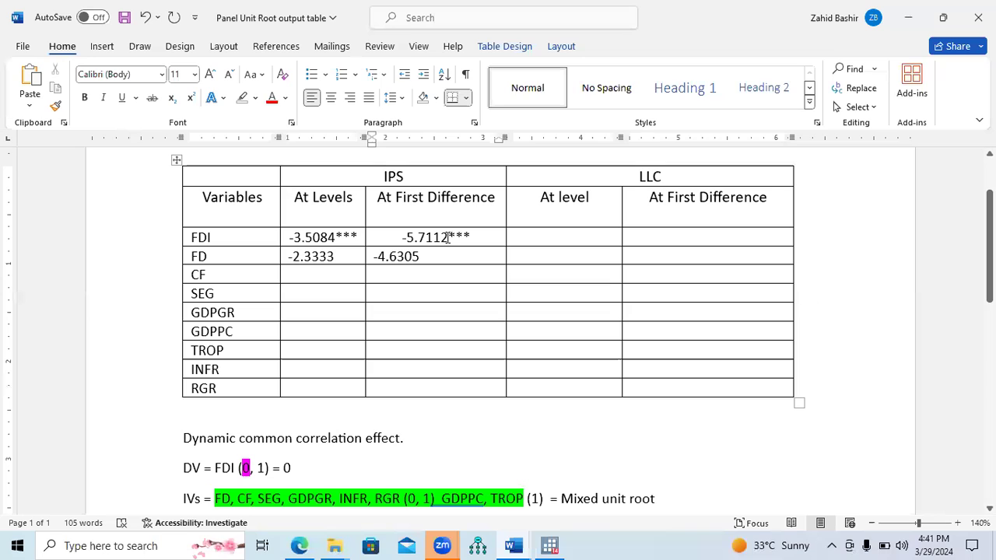
{"action": "type", "text": "***"}
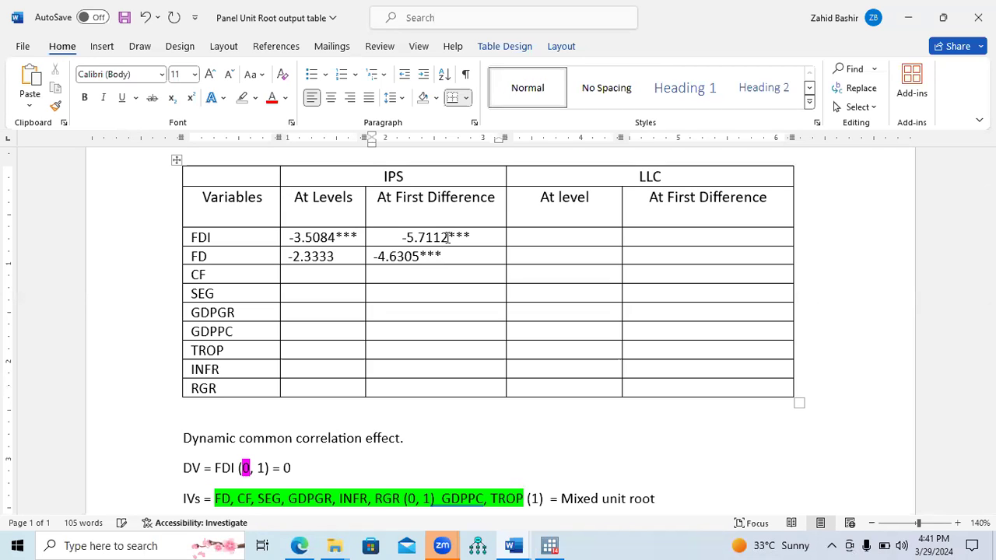
{"action": "key", "text": "ctrl+e"}
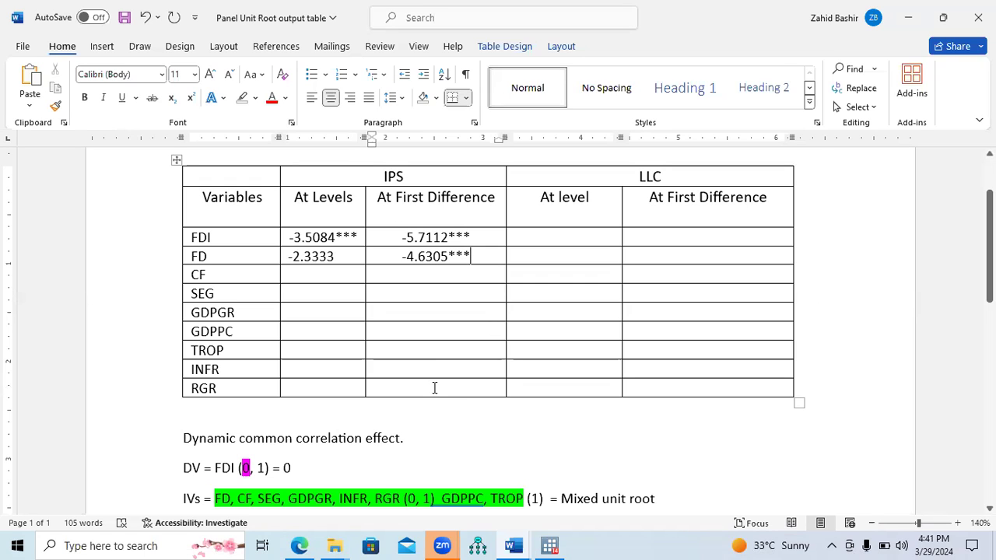
Place the cursor in CF's At Levels cell, then in Stata reuse the fd command with unc and run xtunitroot ips unc , trend
{"action": "left_click", "coordinate": [329, 280]}
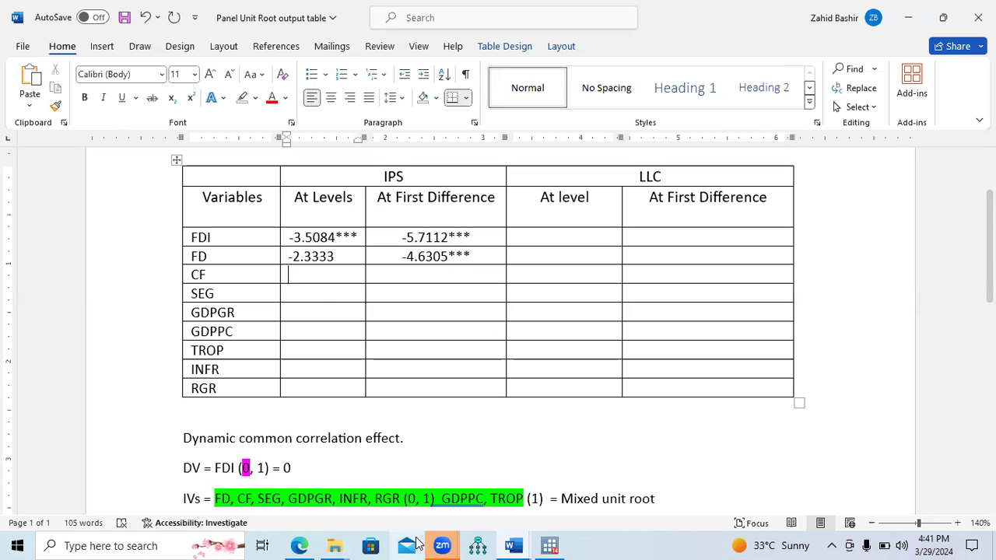
{"action": "mouse_move", "coordinate": [433, 543]}
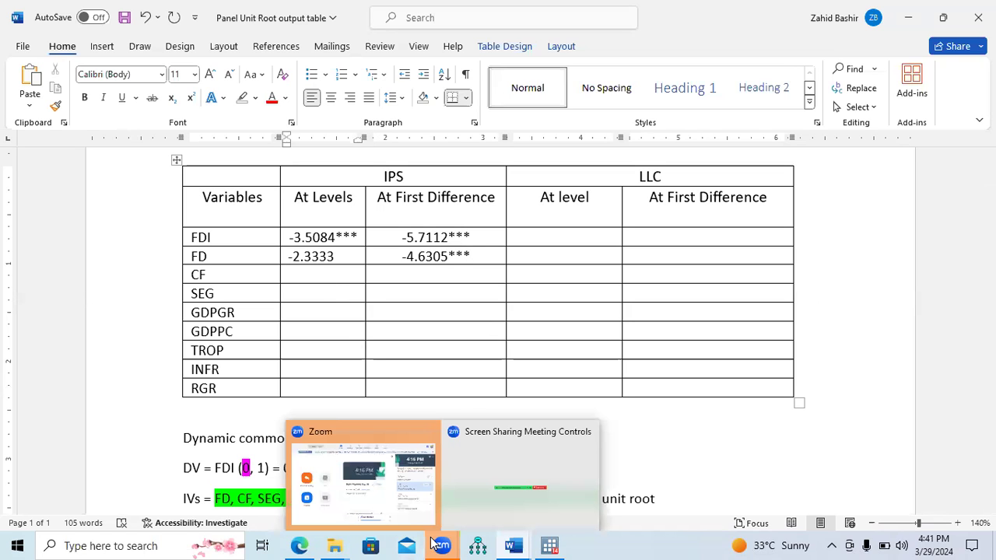
{"action": "mouse_move", "coordinate": [549, 544]}
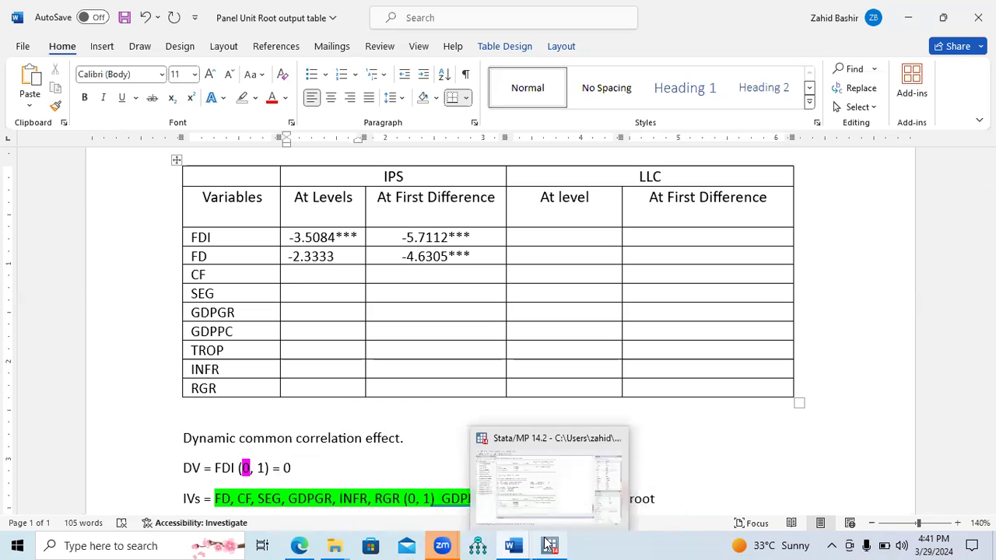
{"action": "left_click", "coordinate": [529, 508]}
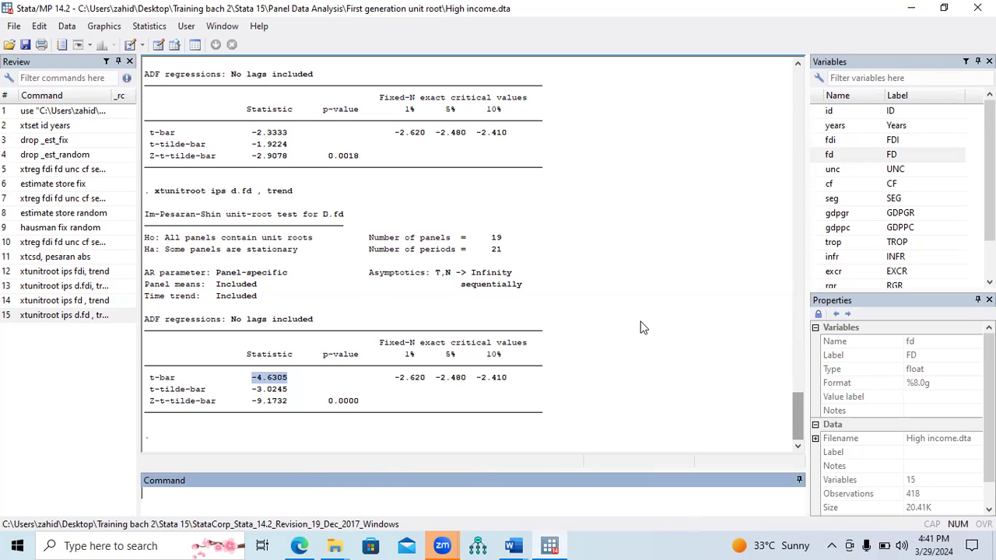
{"action": "left_click_drag", "start_coordinate": [795, 397], "coordinate": [792, 380]}
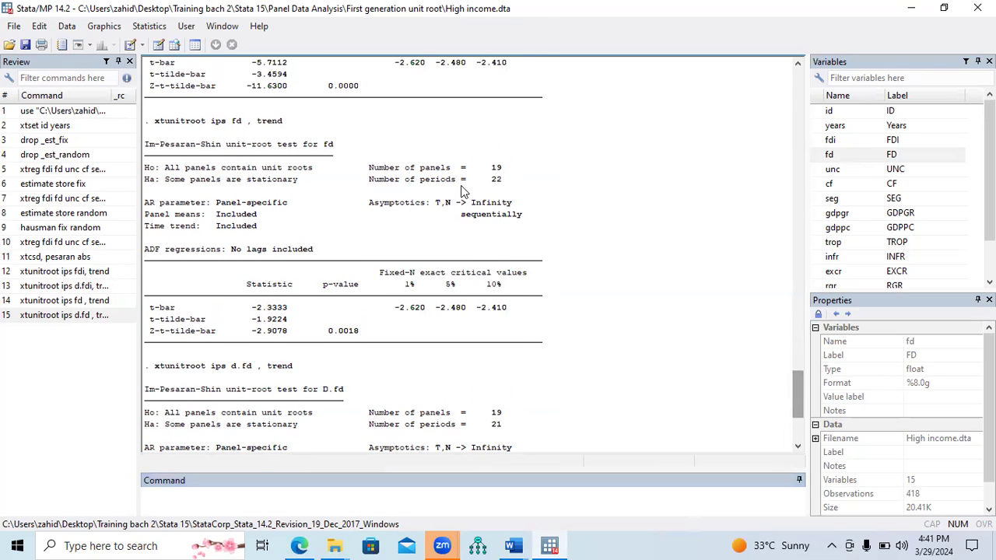
{"action": "left_click_drag", "start_coordinate": [285, 122], "coordinate": [158, 124]}
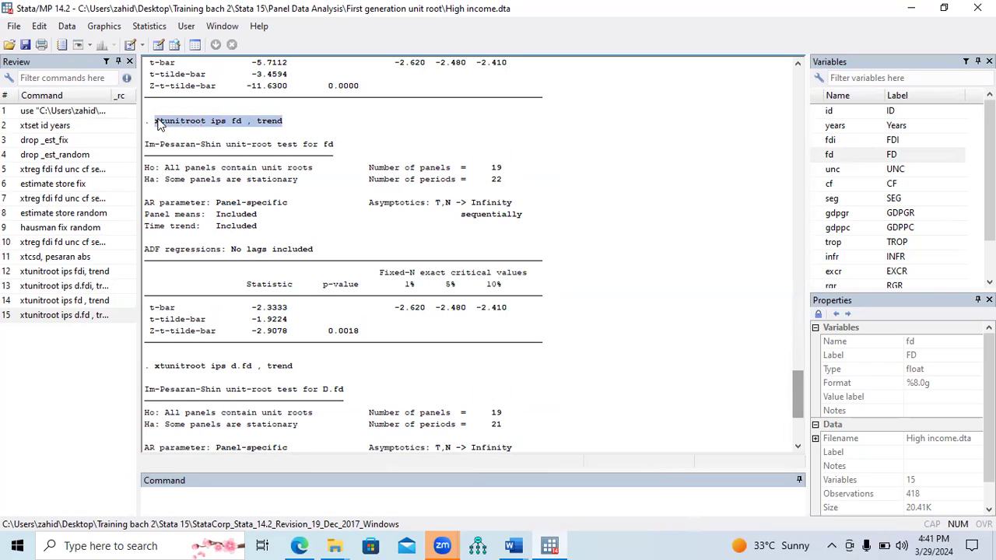
{"action": "key", "text": "ctrl+c"}
{"action": "key", "text": "ctrl+v"}
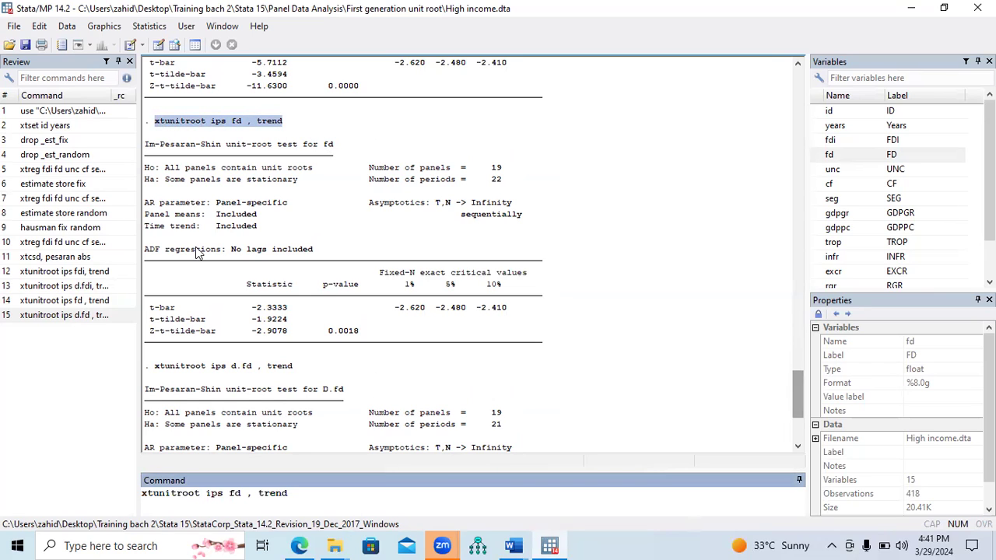
{"action": "key", "text": "BackSpace"}
{"action": "key", "text": "BackSpace"}
{"action": "key", "text": "BackSpace"}
{"action": "double_click", "coordinate": [831, 168]}
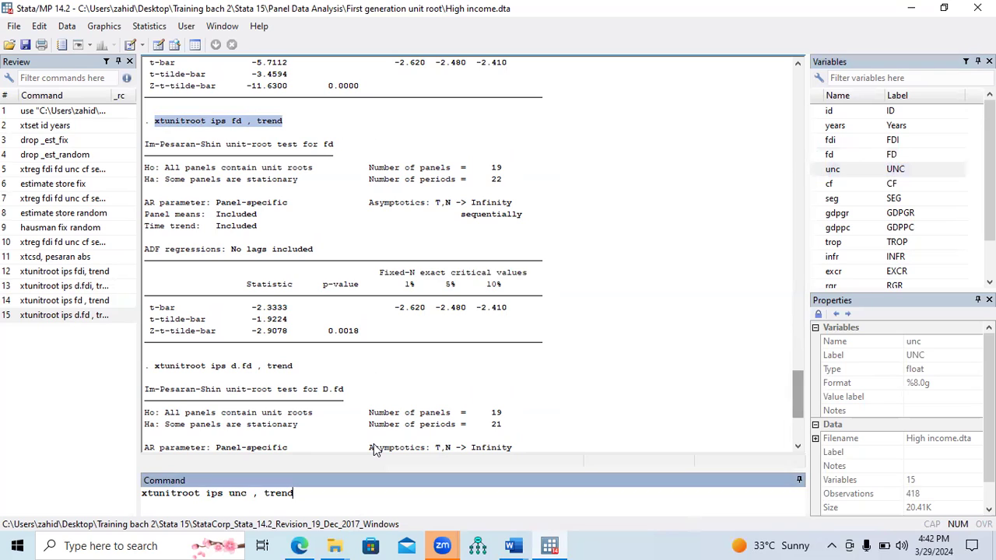
{"action": "key", "text": "Return"}
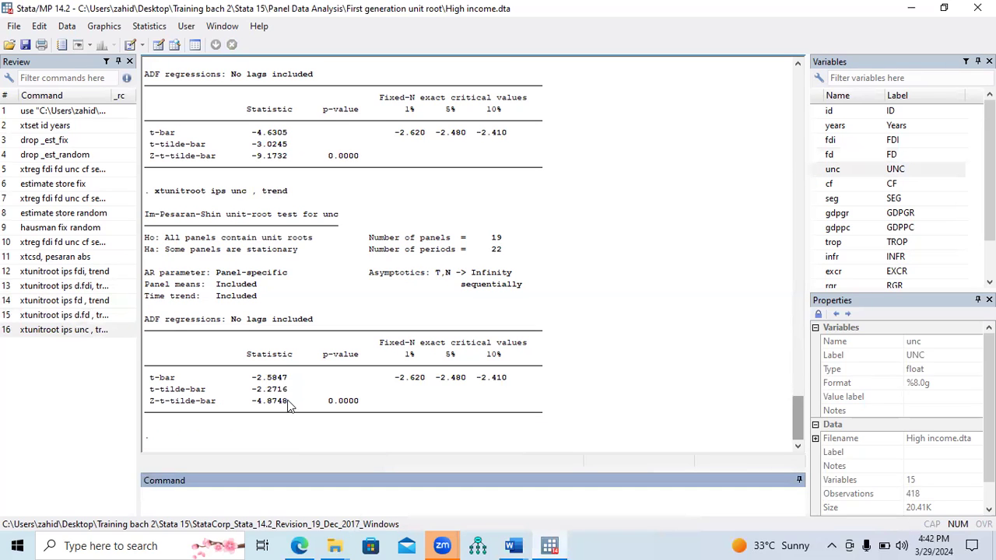
Compare the unc t-bar with its critical values and enter -2.5847** in Word's CF At Levels cell under IPS
{"action": "left_click_drag", "start_coordinate": [252, 378], "coordinate": [290, 383]}
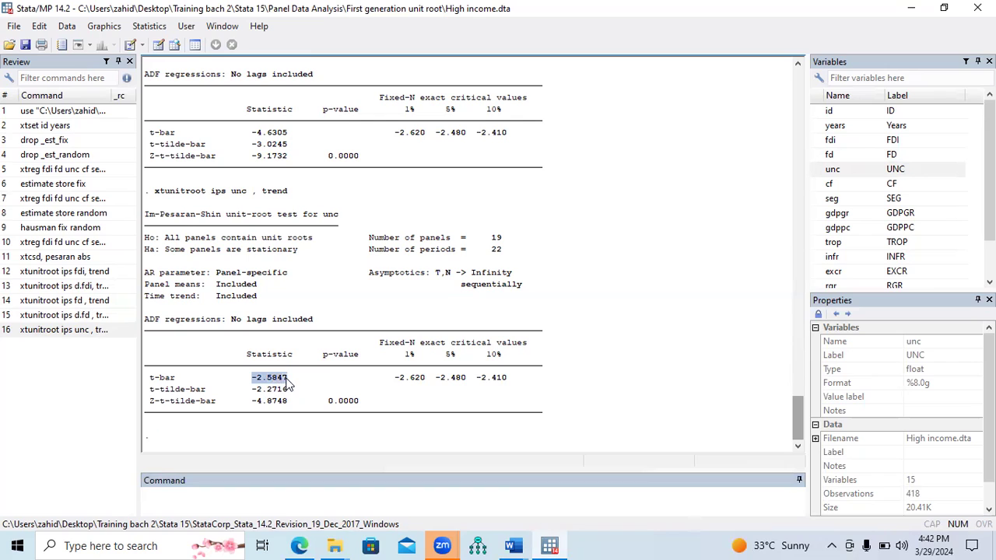
{"action": "left_click", "coordinate": [398, 383]}
{"action": "left_click_drag", "start_coordinate": [398, 383], "coordinate": [506, 383]}
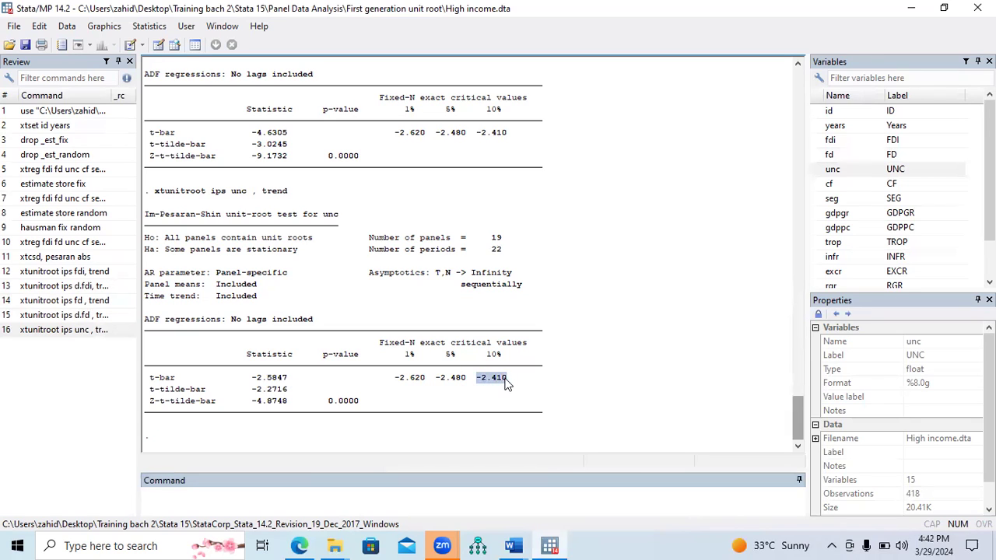
{"action": "left_click_drag", "start_coordinate": [436, 383], "coordinate": [465, 383]}
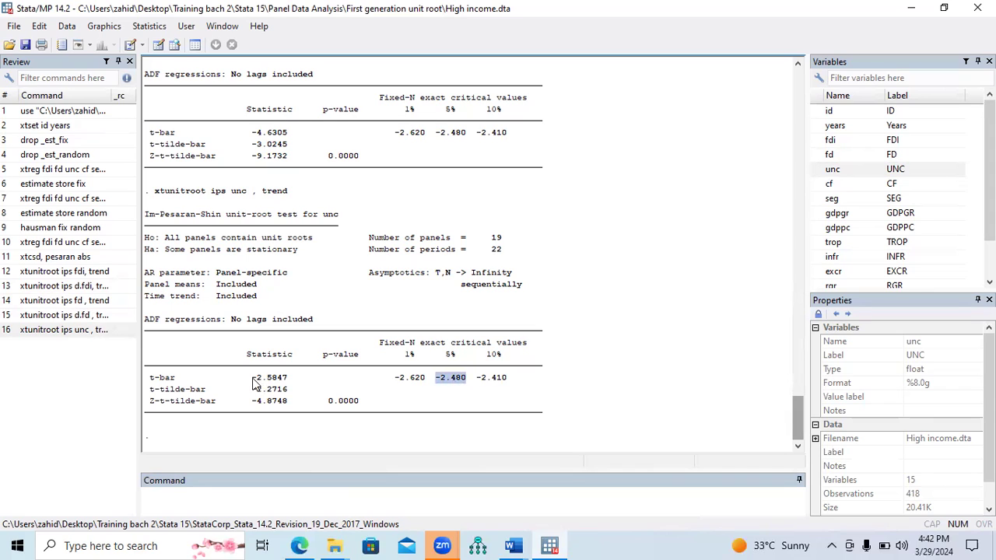
{"action": "left_click_drag", "start_coordinate": [252, 380], "coordinate": [285, 381]}
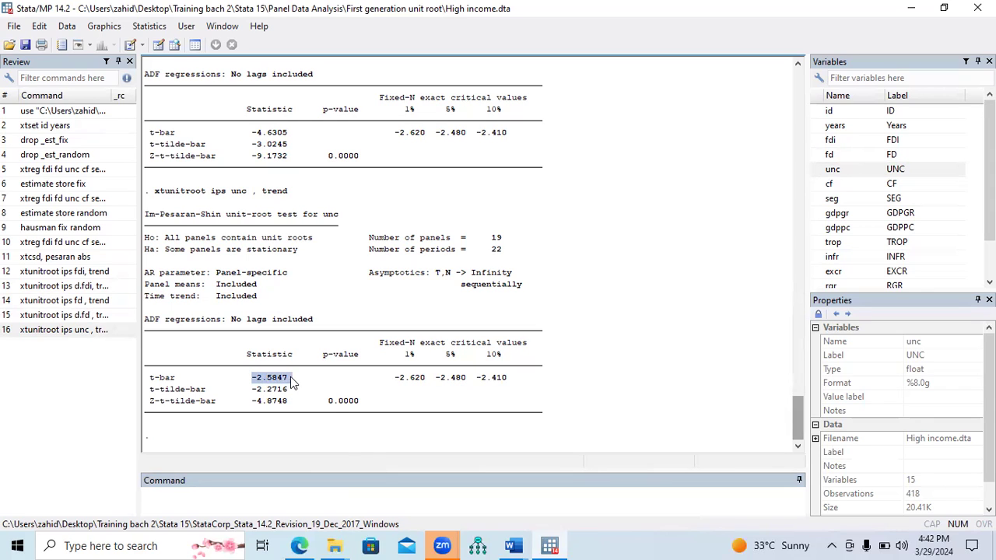
{"action": "mouse_move", "coordinate": [512, 545]}
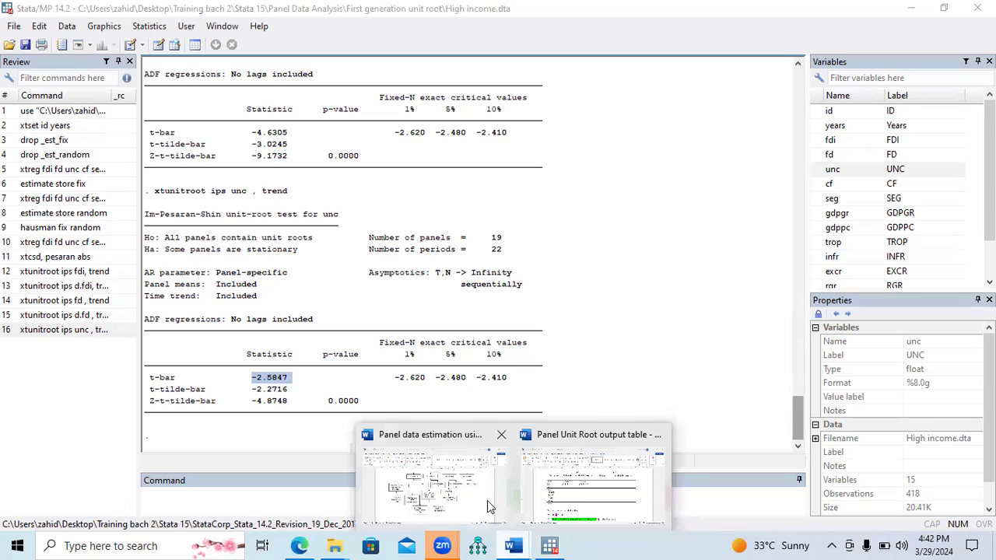
{"action": "left_click", "coordinate": [581, 494]}
{"action": "key", "text": "ctrl+v"}
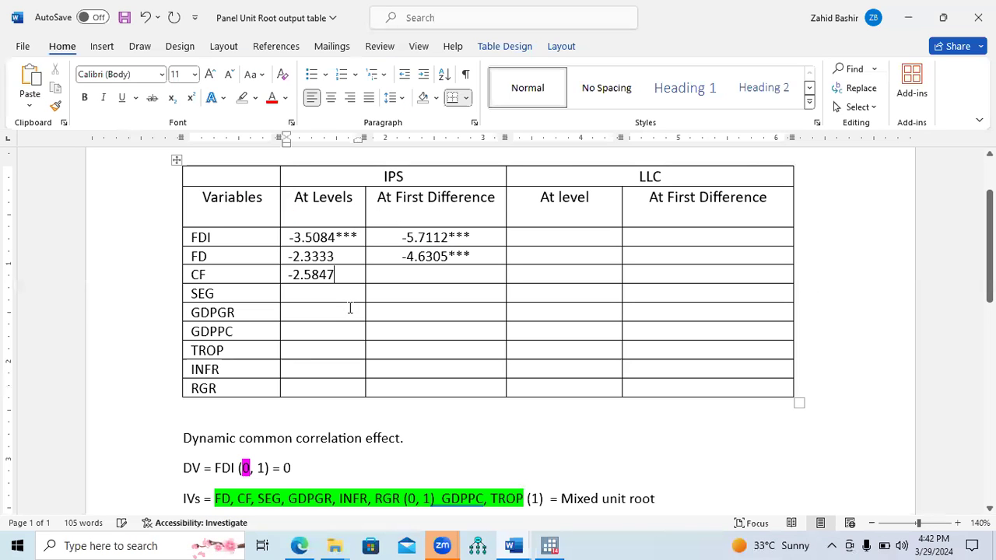
{"action": "type", "text": "**"}
{"action": "left_click", "coordinate": [402, 275]}
{"action": "left_click_drag", "start_coordinate": [352, 276], "coordinate": [287, 274]}
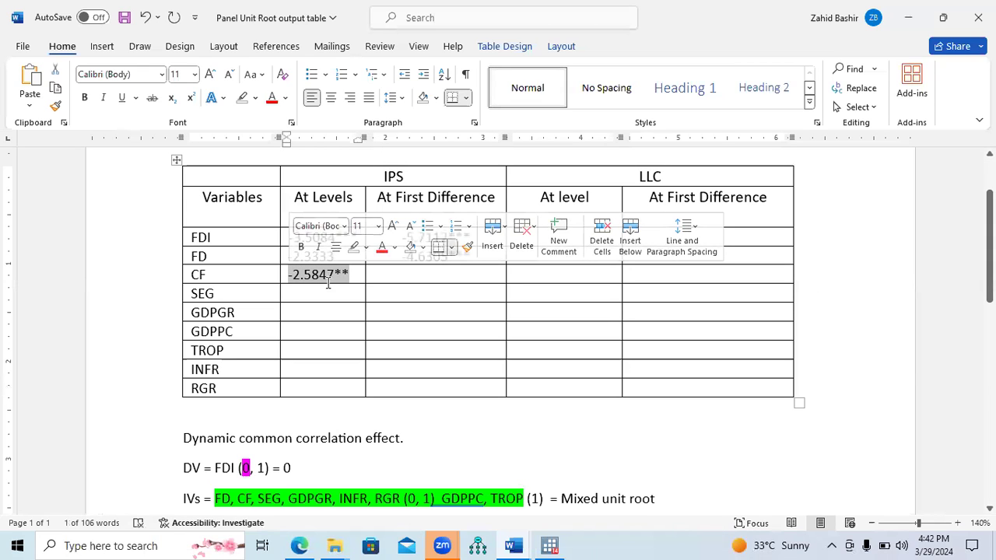
Place the cursor in CF's IPS At First Difference cell, switch to Stata, and run xtunitroot ips d.unc, trend
{"action": "left_click", "coordinate": [389, 277]}
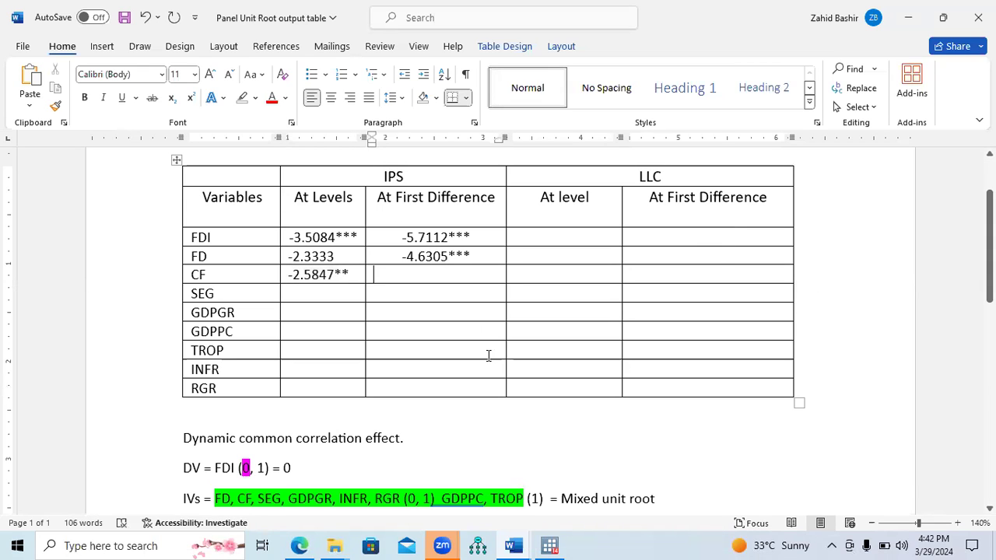
{"action": "left_click", "coordinate": [551, 545]}
{"action": "left_click_drag", "start_coordinate": [290, 190], "coordinate": [155, 196]}
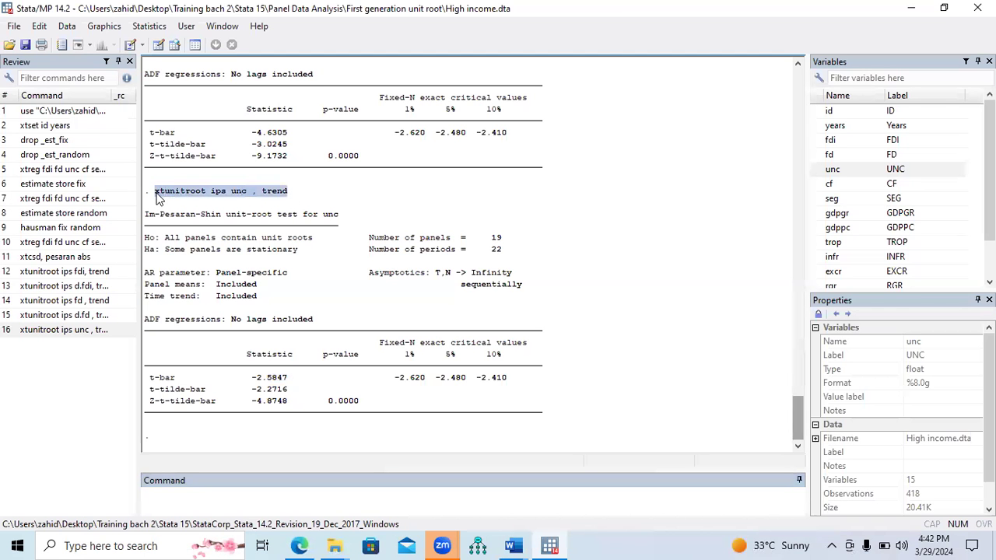
{"action": "key", "text": "ctrl+c"}
{"action": "left_click", "coordinate": [253, 509]}
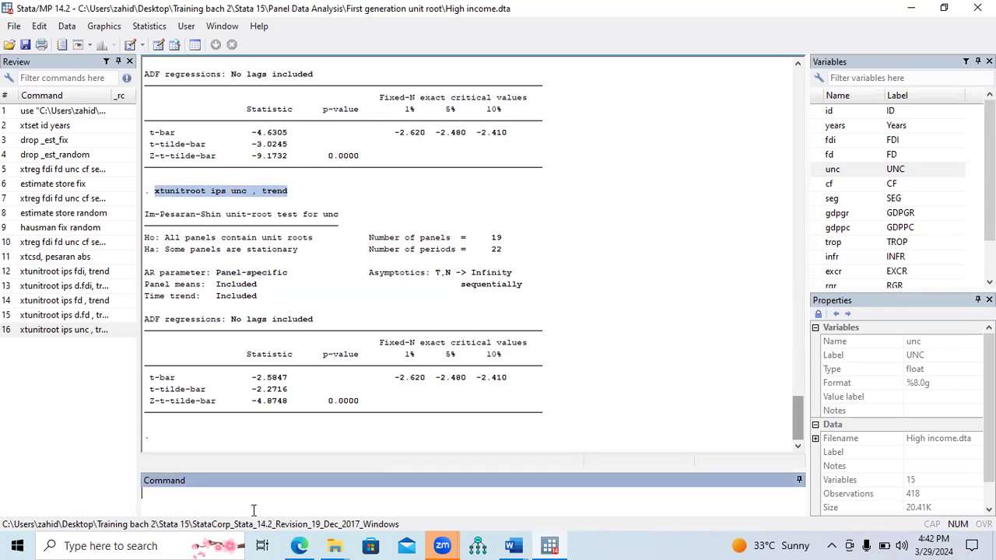
{"action": "key", "text": "ctrl+v"}
{"action": "type", "text": "d."}
{"action": "key", "text": "BackSpace"}
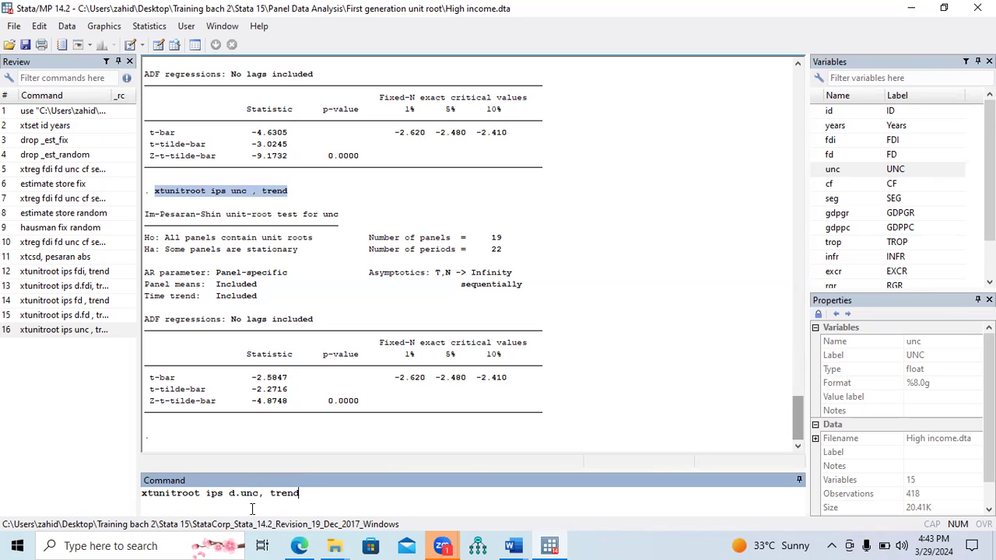
{"action": "key", "text": "Return"}
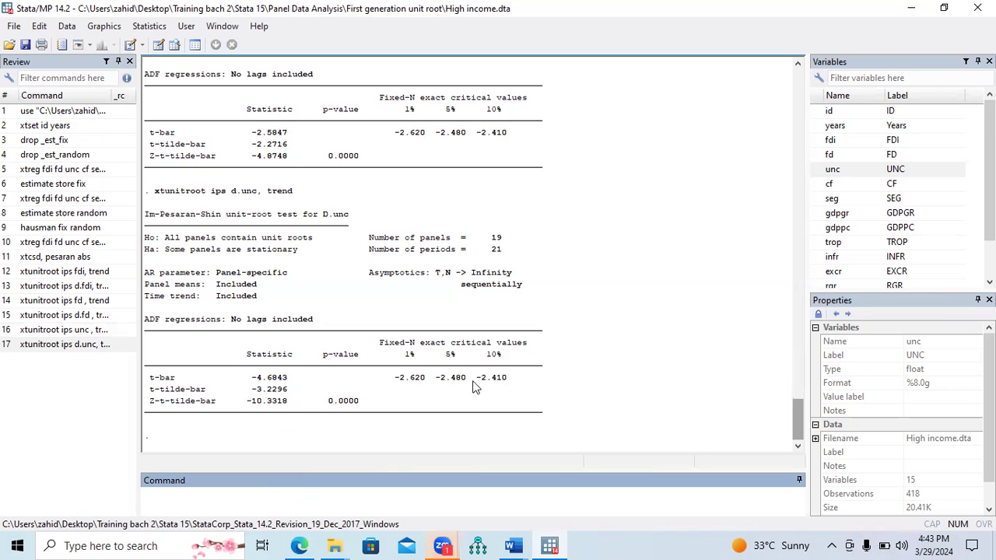
Compare the d.unc t-bar with its critical values and enter -4.6843*** centred in Word's CF At First Difference cell under IPS
{"action": "double_click", "coordinate": [271, 381]}
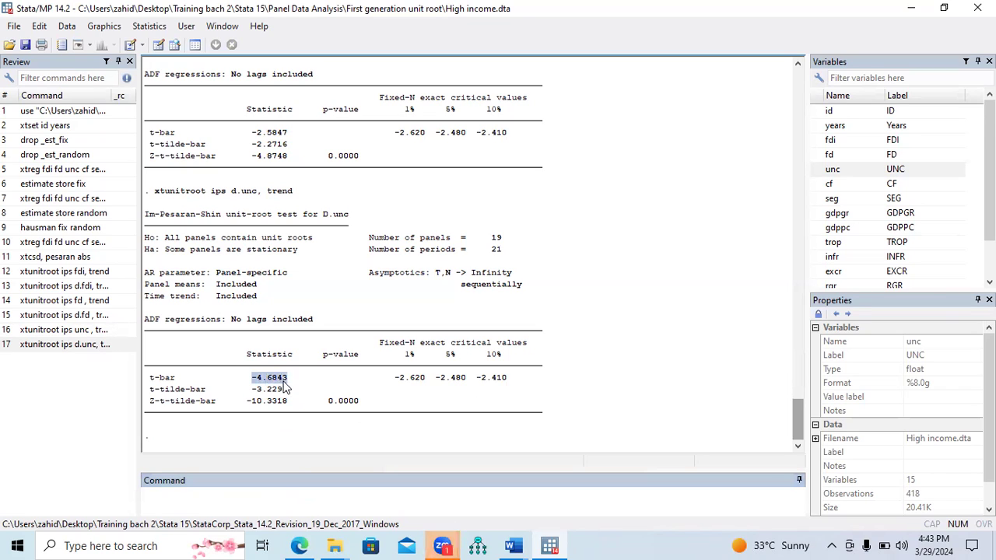
{"action": "double_click", "coordinate": [413, 379]}
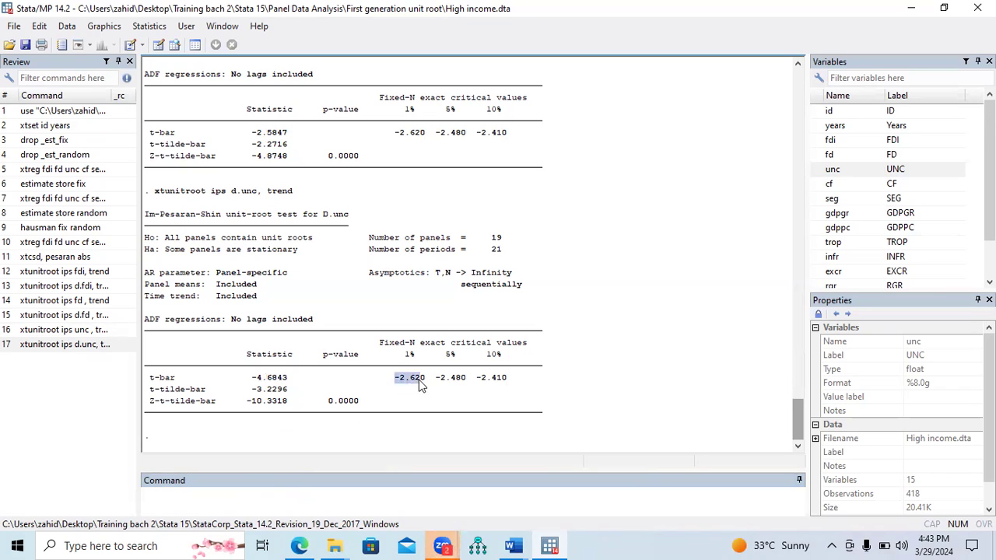
{"action": "left_click_drag", "start_coordinate": [434, 382], "coordinate": [507, 381]}
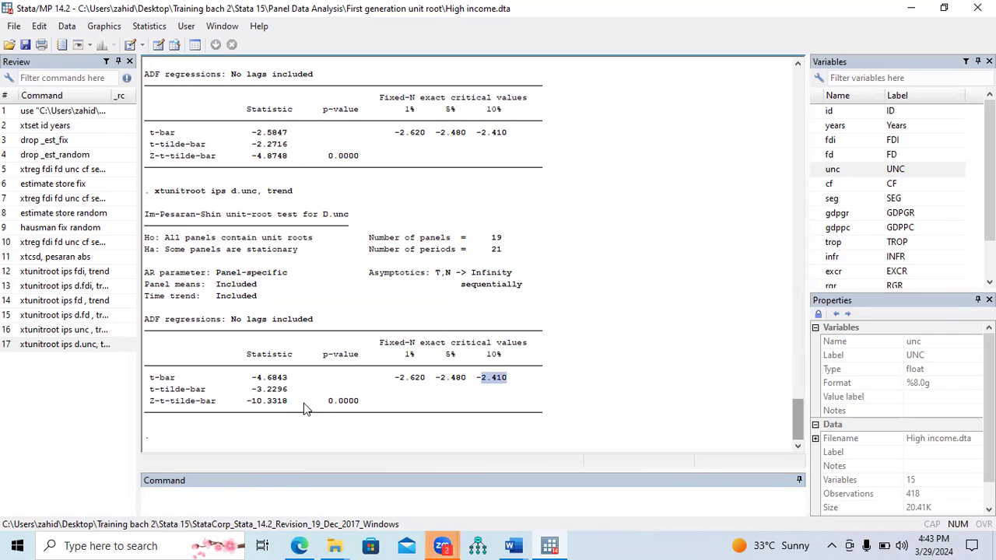
{"action": "left_click_drag", "start_coordinate": [252, 378], "coordinate": [276, 379]}
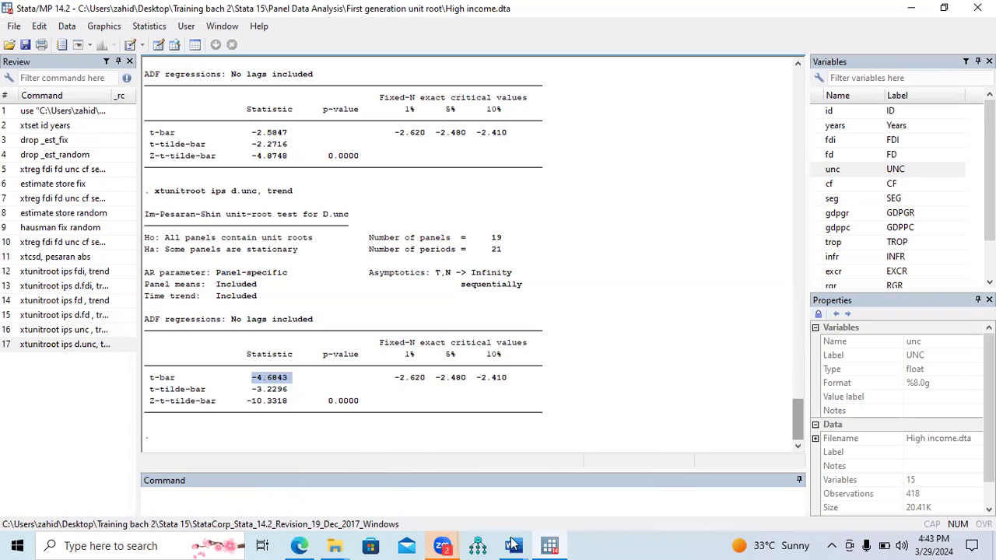
{"action": "mouse_move", "coordinate": [514, 545]}
{"action": "left_click", "coordinate": [542, 526]}
{"action": "key", "text": "ctrl+v"}
{"action": "type", "text": "***"}
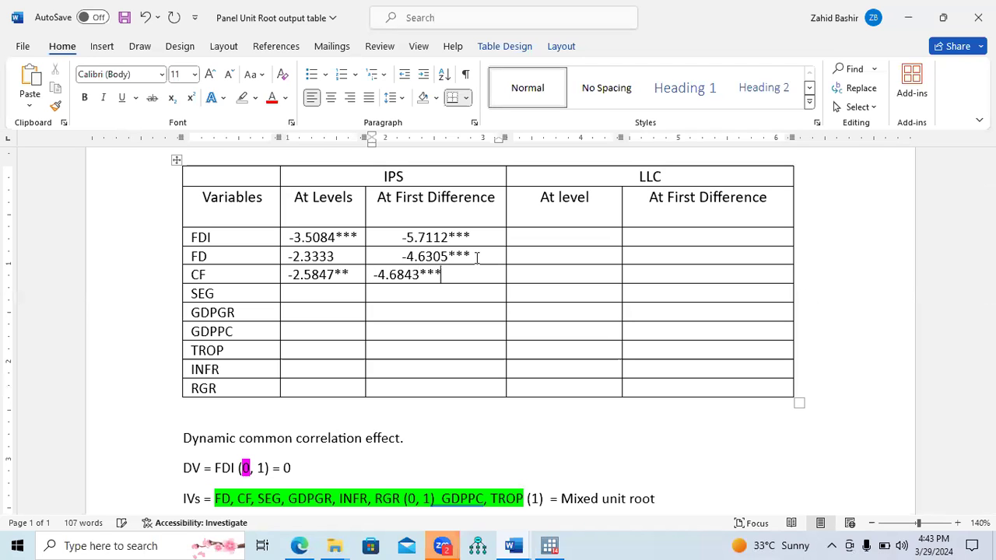
{"action": "key", "text": "ctrl+e"}
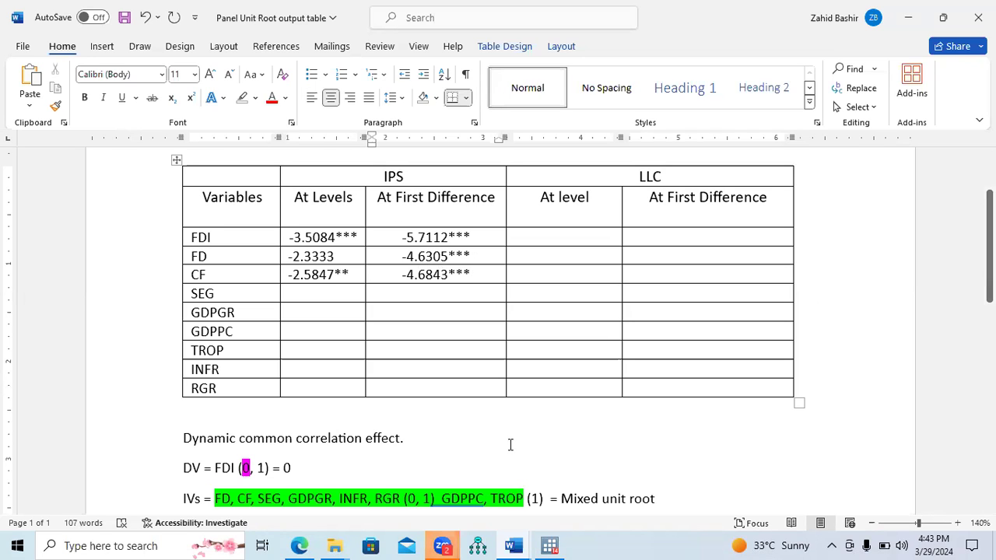
{"action": "key", "text": "alt+Tab"}
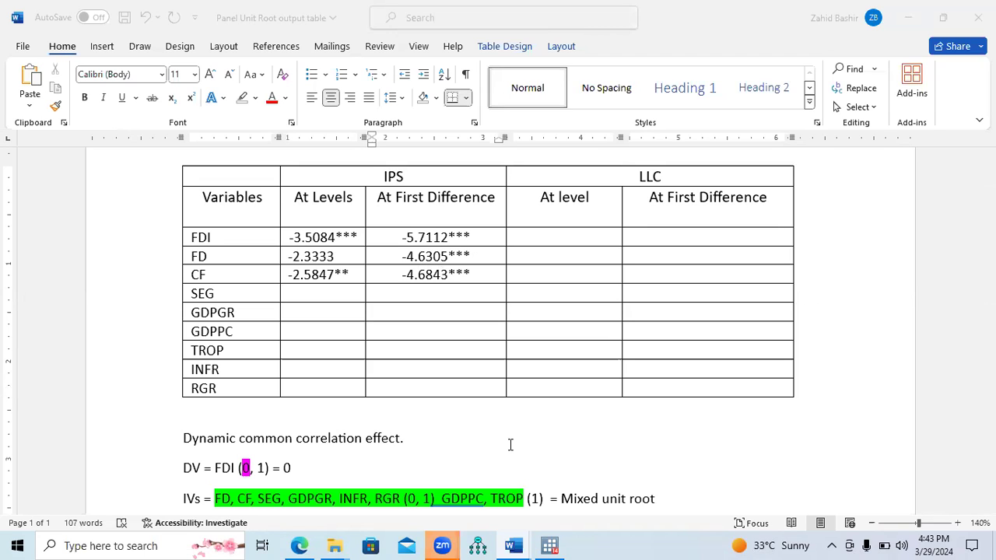
Switch to Stata and compare the unc t-bar statistic with its 1%, 5% and 10% critical values in the levels IPS output
{"action": "left_click", "coordinate": [549, 545]}
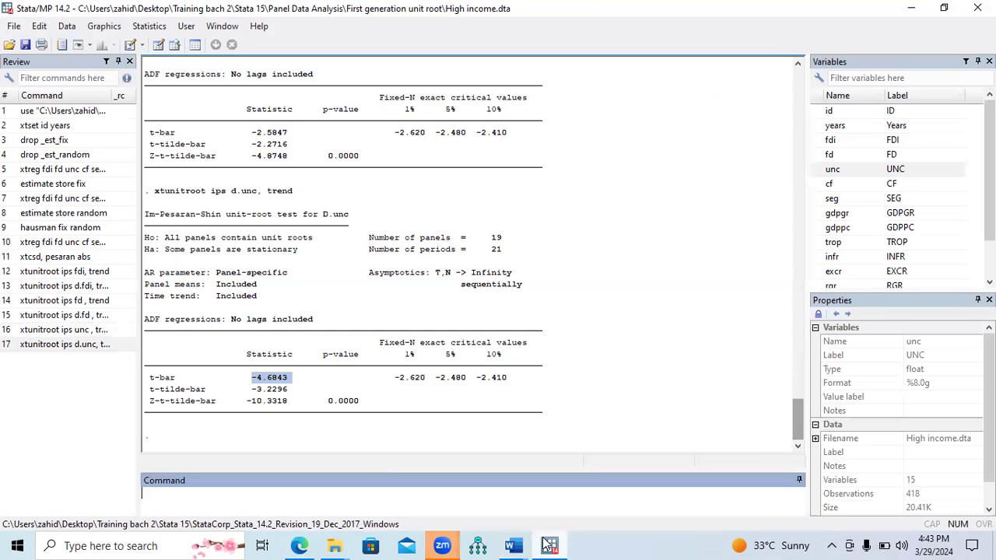
{"action": "left_click_drag", "start_coordinate": [794, 419], "coordinate": [793, 390]}
{"action": "left_click_drag", "start_coordinate": [249, 417], "coordinate": [280, 418]}
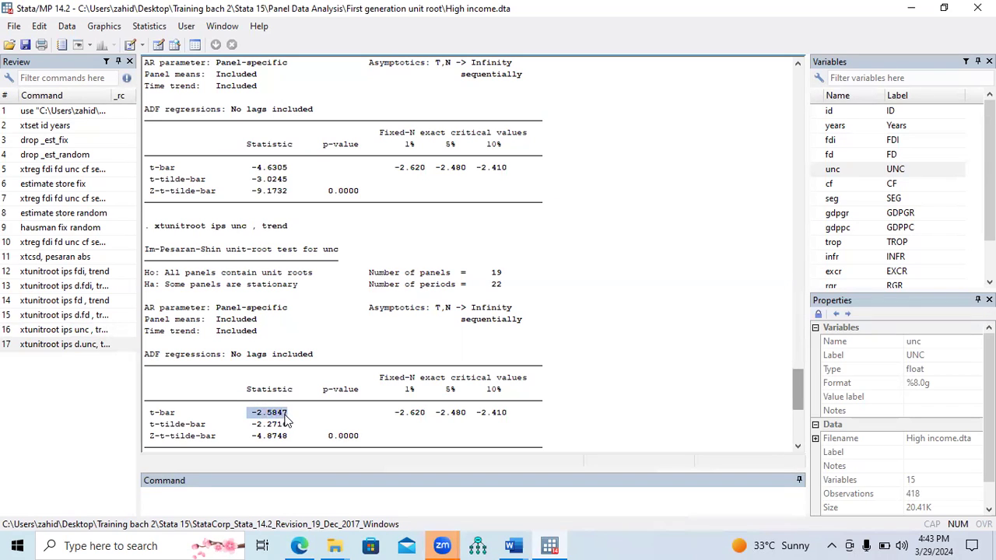
{"action": "left_click_drag", "start_coordinate": [436, 417], "coordinate": [506, 416]}
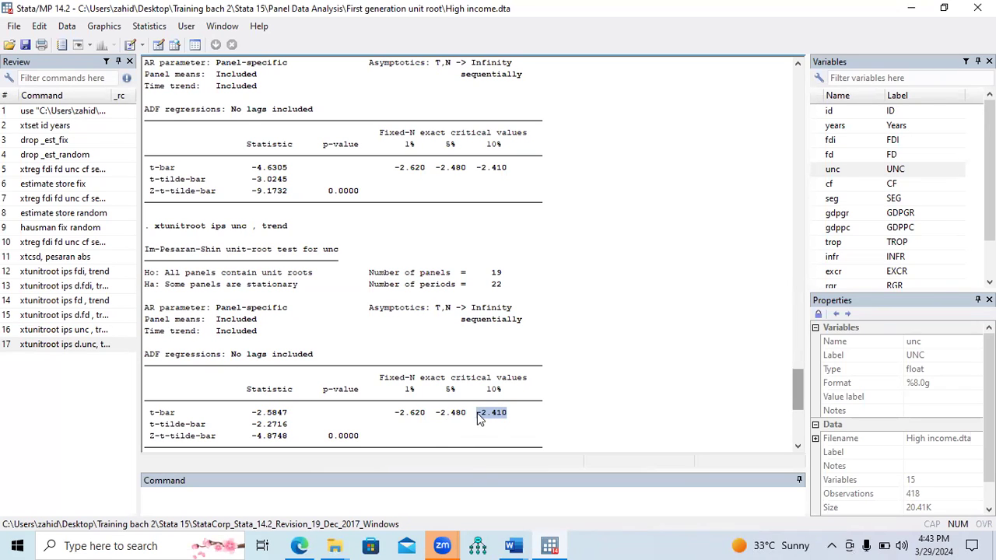
{"action": "left_click_drag", "start_coordinate": [466, 418], "coordinate": [394, 417]}
{"action": "left_click_drag", "start_coordinate": [448, 389], "coordinate": [513, 418]}
{"action": "mouse_move", "coordinate": [519, 544]}
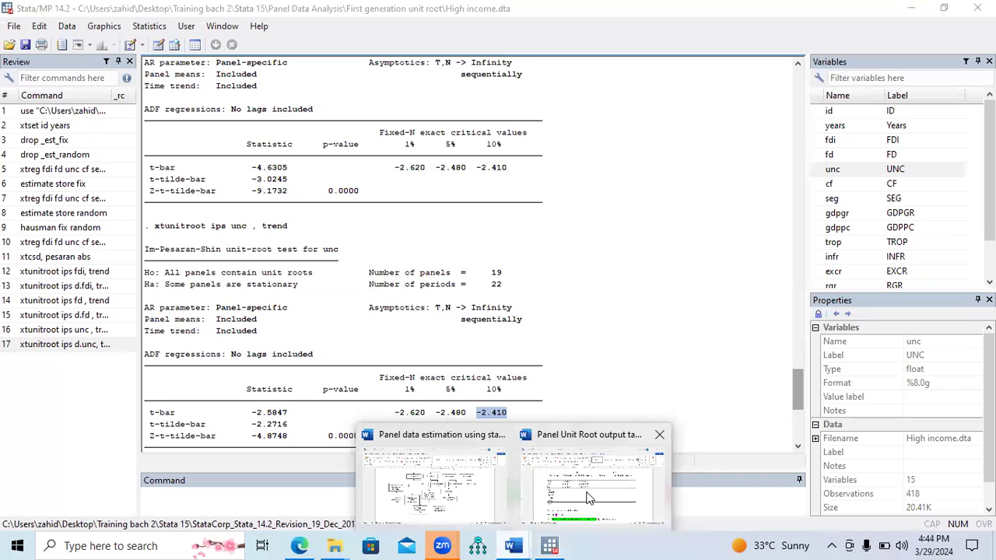
{"action": "left_click", "coordinate": [613, 394]}
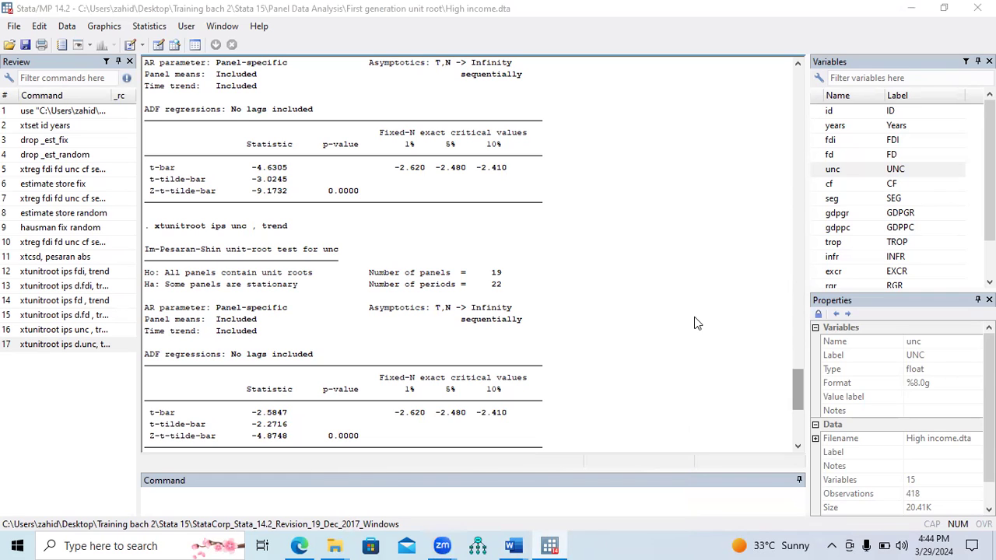
{"action": "left_click_drag", "start_coordinate": [796, 392], "coordinate": [796, 409]}
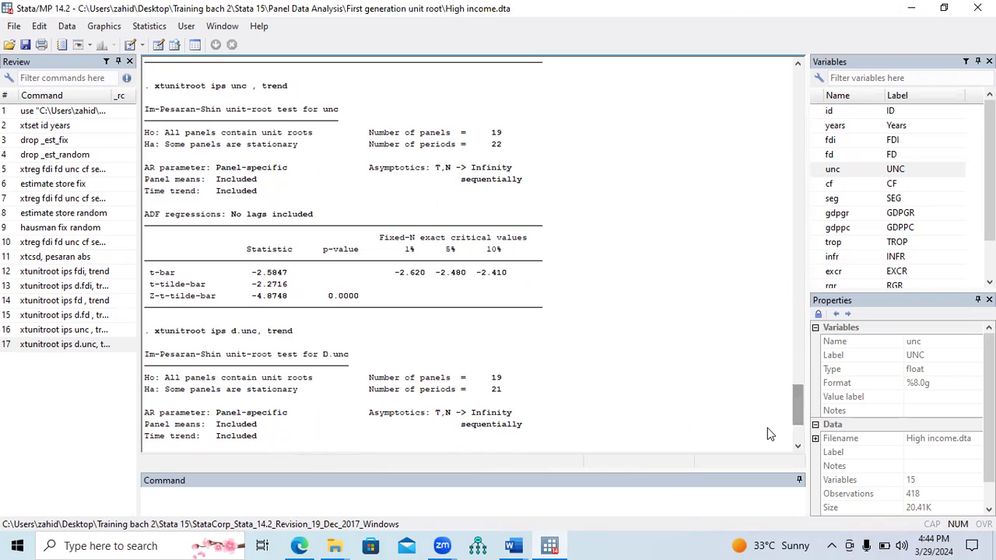
Switch to Word's Panel Unit Root output table and review the filled IPS entries, FD's level value and the empty IPS cells from SEG to RGR
{"action": "mouse_move", "coordinate": [519, 545]}
{"action": "left_click", "coordinate": [578, 490]}
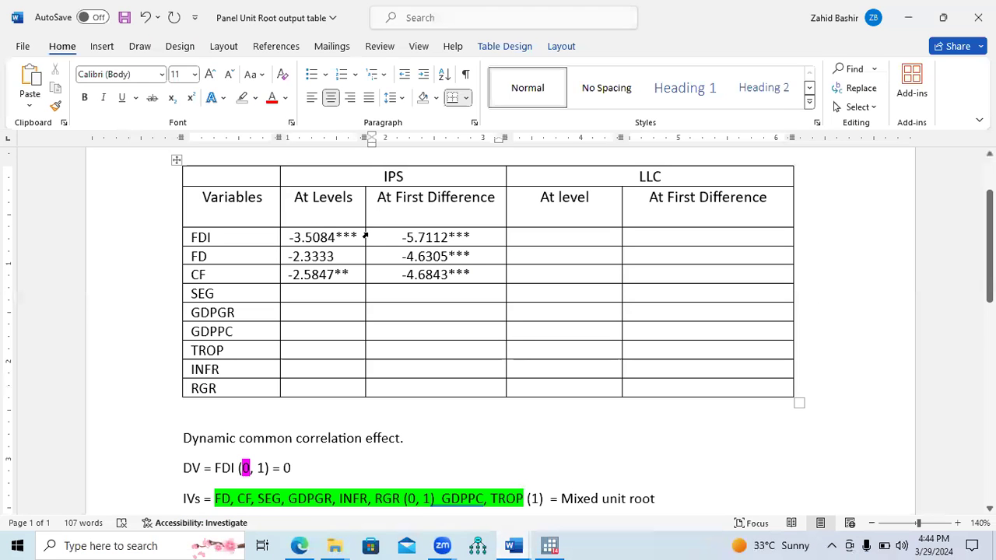
{"action": "left_click_drag", "start_coordinate": [309, 204], "coordinate": [449, 280]}
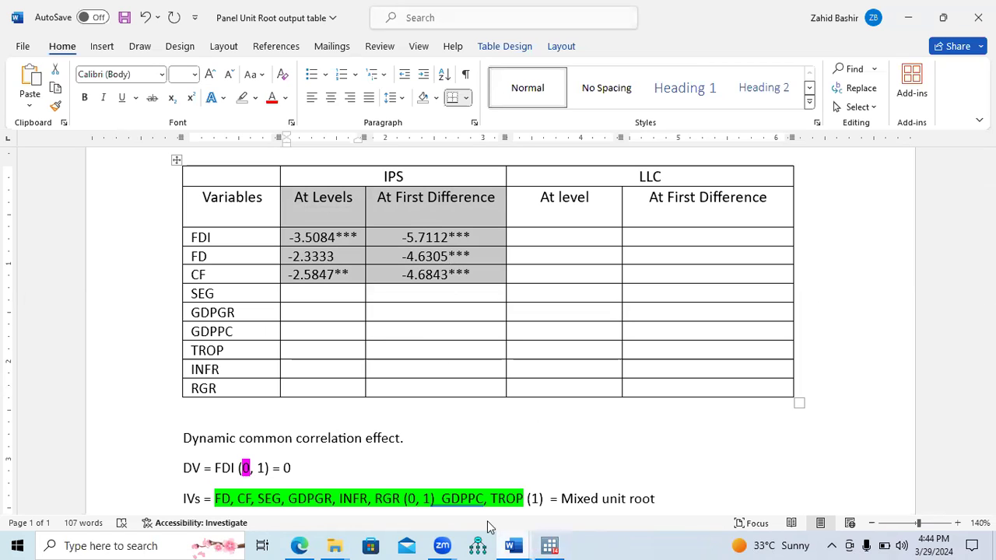
{"action": "left_click", "coordinate": [151, 258]}
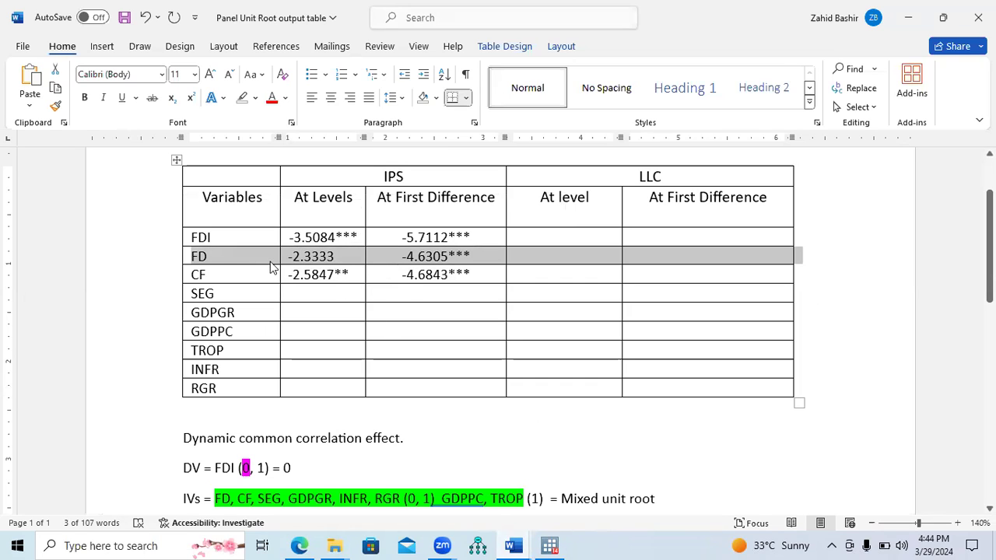
{"action": "left_click", "coordinate": [223, 257]}
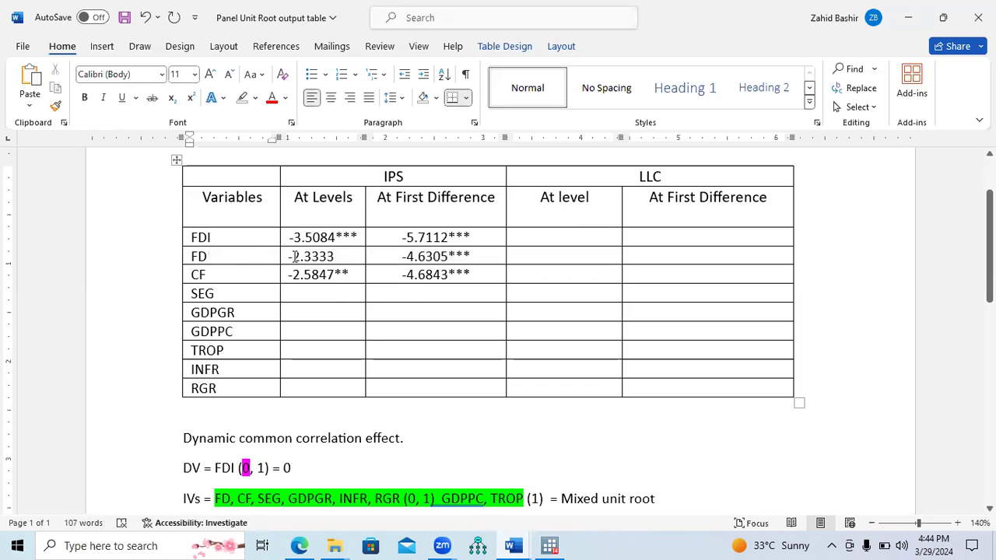
{"action": "left_click_drag", "start_coordinate": [289, 257], "coordinate": [333, 261]}
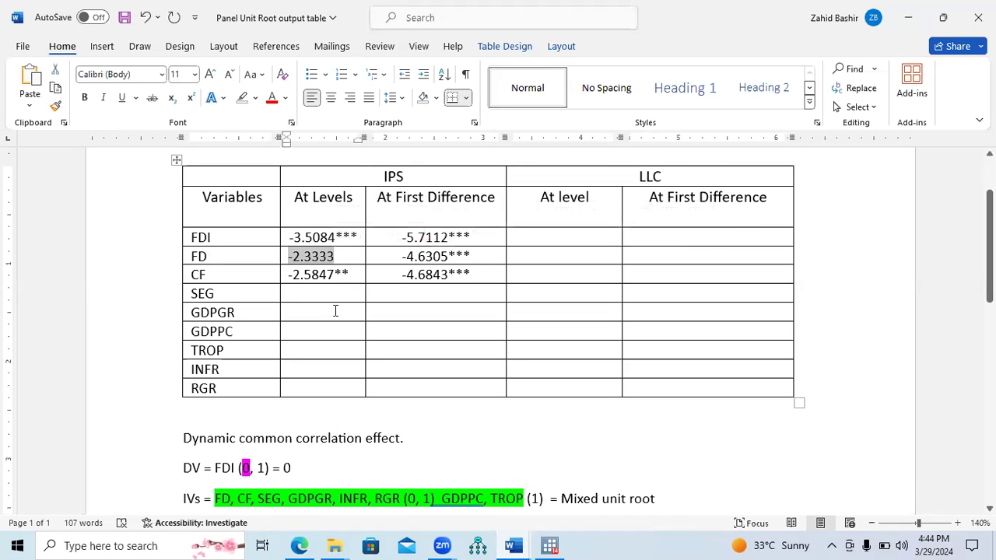
{"action": "left_click_drag", "start_coordinate": [345, 295], "coordinate": [404, 388]}
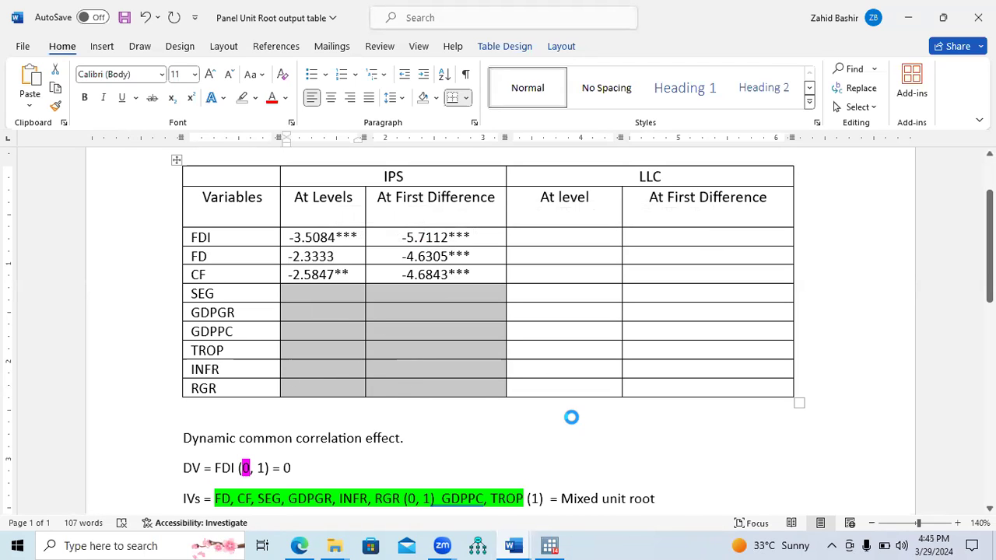
Check the panel framework flowchart in the Panel data estimation using stata document and open Panel Ardl Modelling from File Explorer's Panel ARDL folder
{"action": "left_click", "coordinate": [513, 544]}
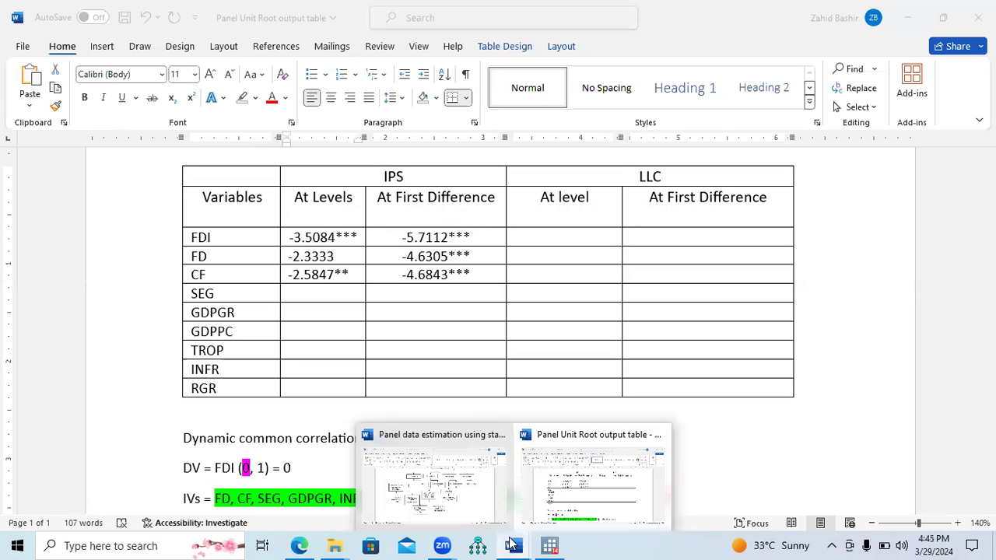
{"action": "left_click", "coordinate": [459, 494]}
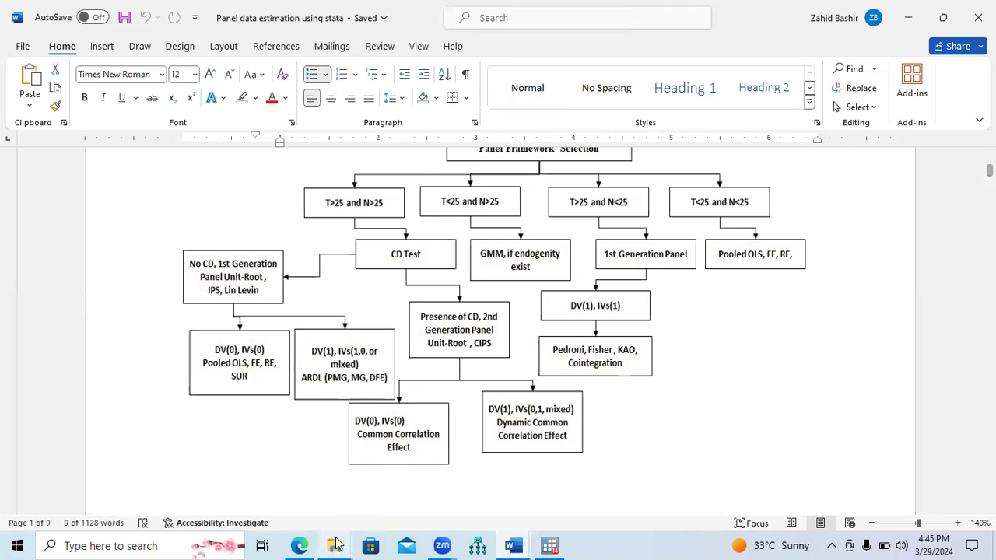
{"action": "mouse_move", "coordinate": [336, 542]}
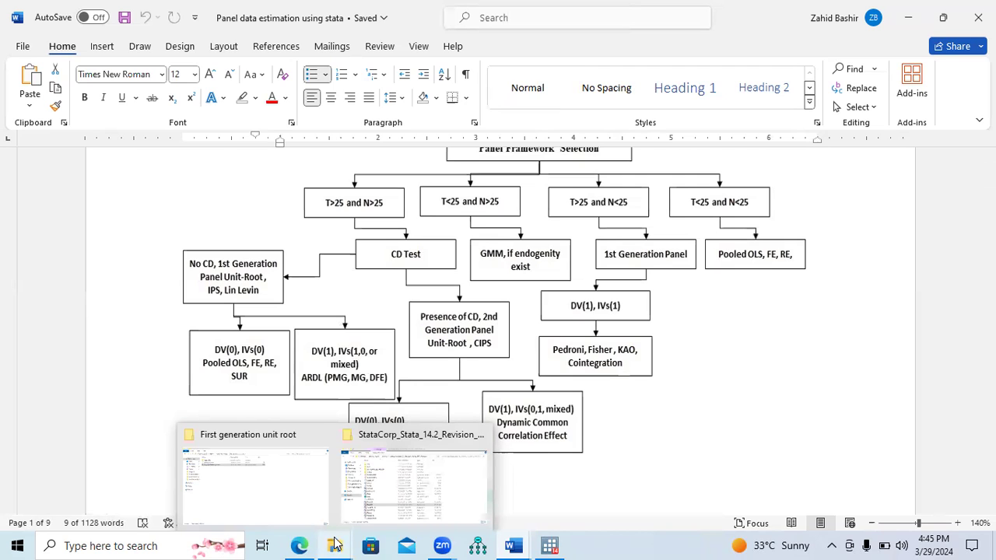
{"action": "left_click", "coordinate": [305, 492]}
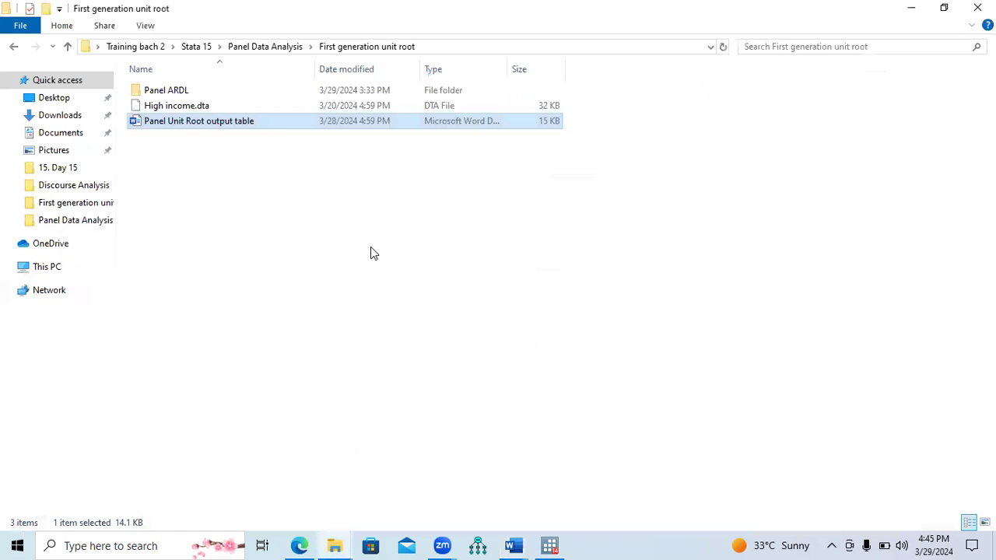
{"action": "left_click", "coordinate": [193, 92]}
{"action": "double_click", "coordinate": [193, 93]}
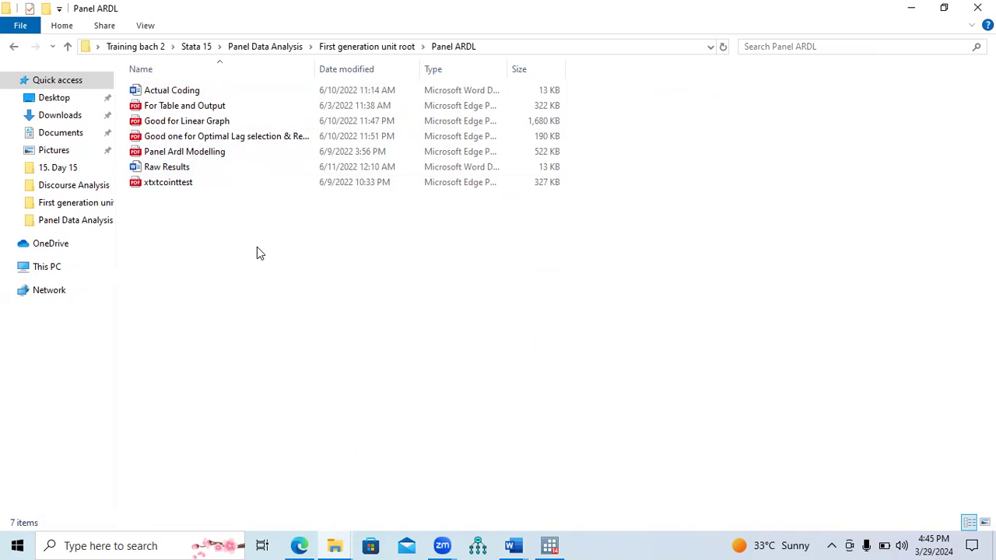
{"action": "double_click", "coordinate": [192, 156]}
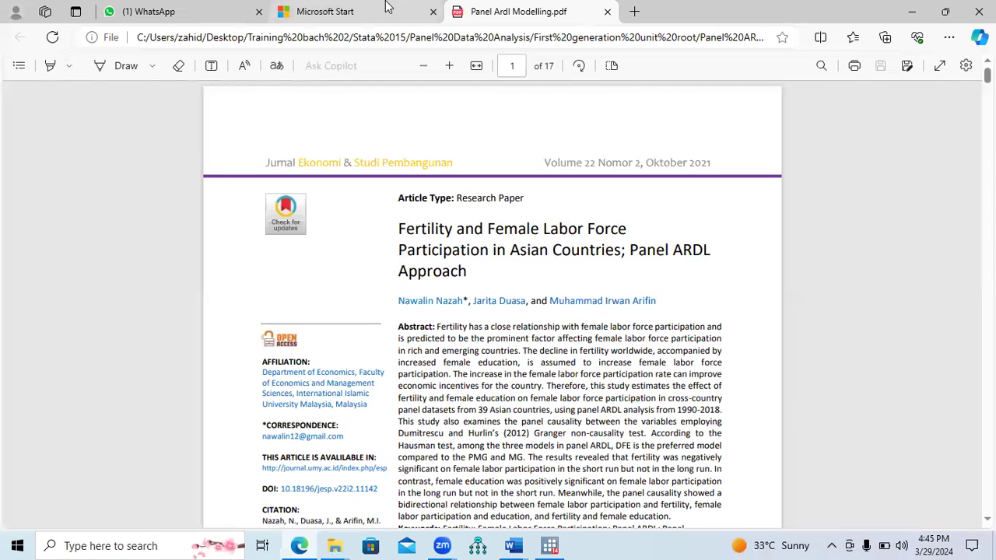
Close the Microsoft Start page in Edge and enlarge the Panel Ardl Modelling PDF by three zoom levels
{"action": "left_click", "coordinate": [434, 12]}
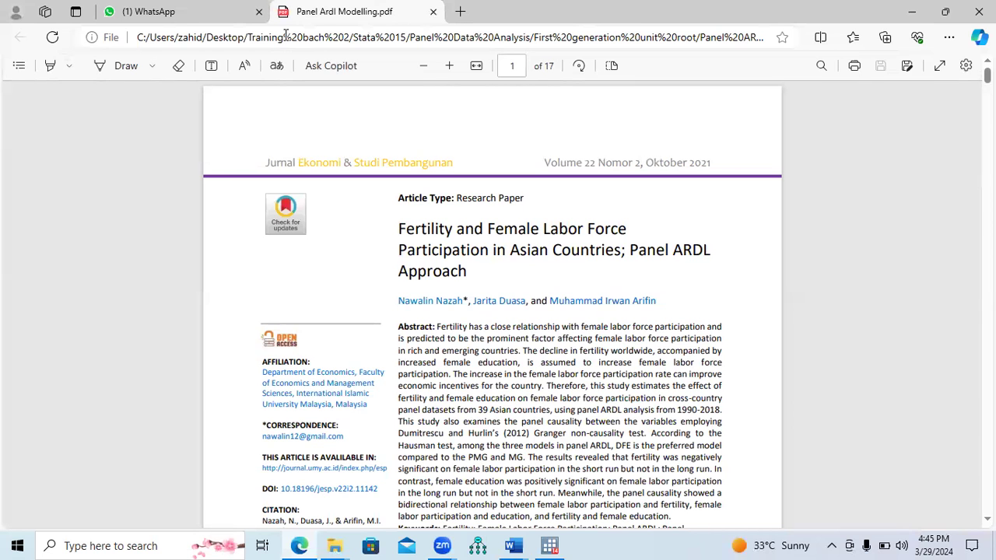
{"action": "left_click", "coordinate": [200, 9]}
{"action": "left_click", "coordinate": [311, 9]}
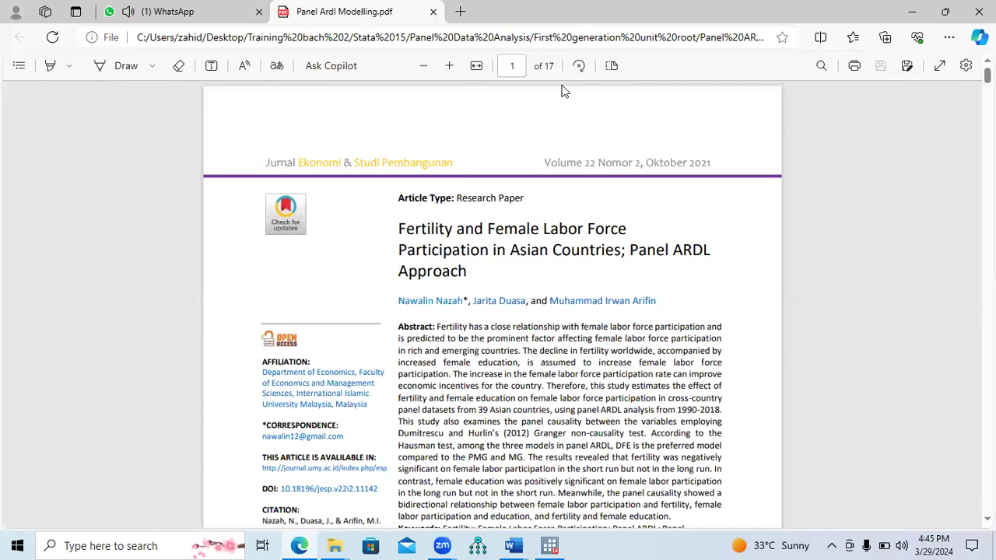
{"action": "left_click", "coordinate": [449, 68]}
{"action": "left_click", "coordinate": [449, 67]}
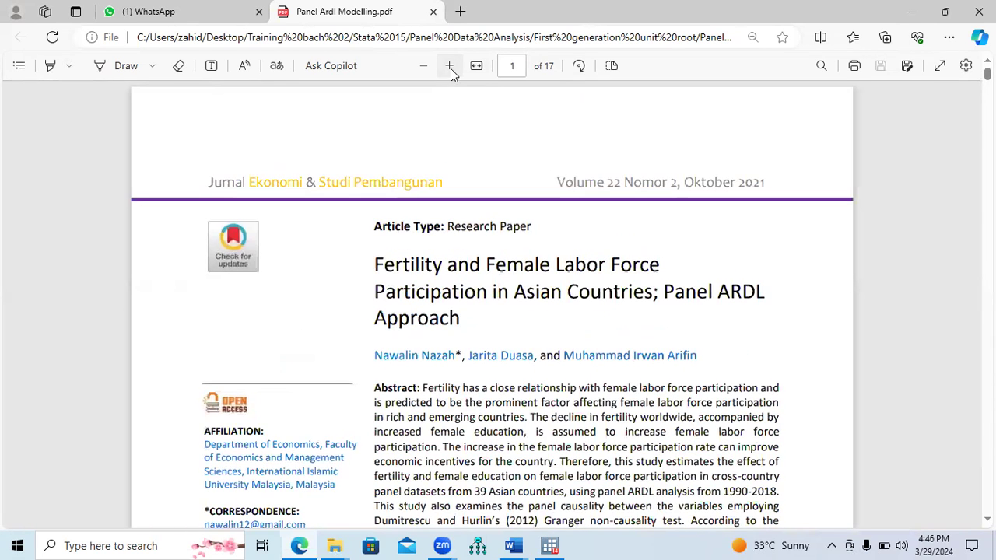
{"action": "left_click", "coordinate": [449, 67]}
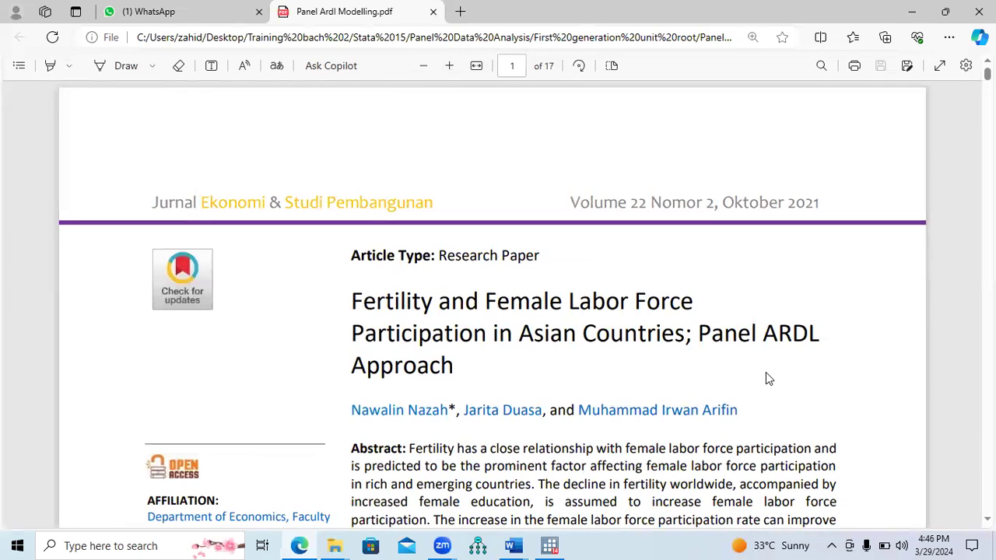
Examine the paper's title, selecting the words Panel ARDL and Approach to identify the estimation method
{"action": "left_click_drag", "start_coordinate": [758, 336], "coordinate": [836, 335]}
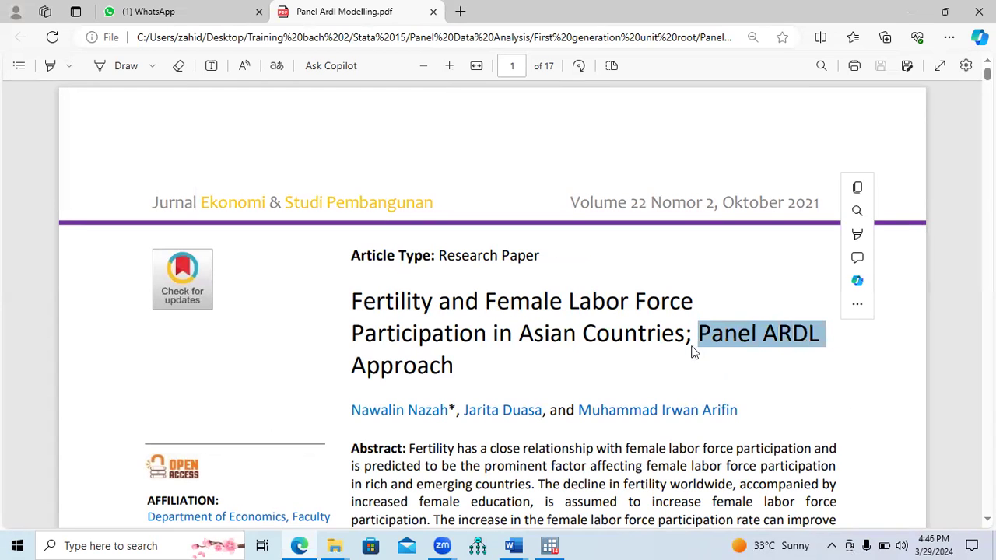
{"action": "left_click", "coordinate": [385, 367]}
{"action": "double_click", "coordinate": [385, 367]}
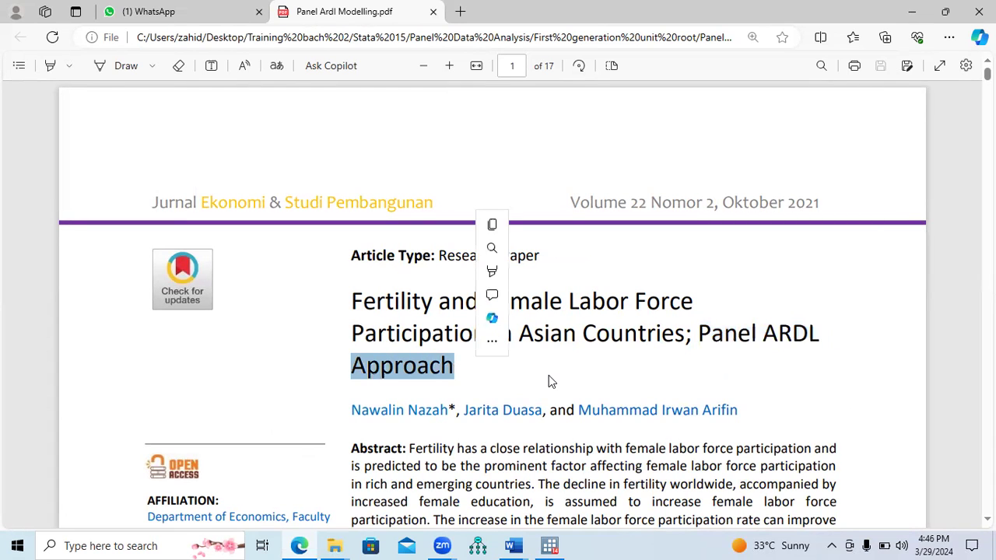
{"action": "left_click", "coordinate": [523, 361]}
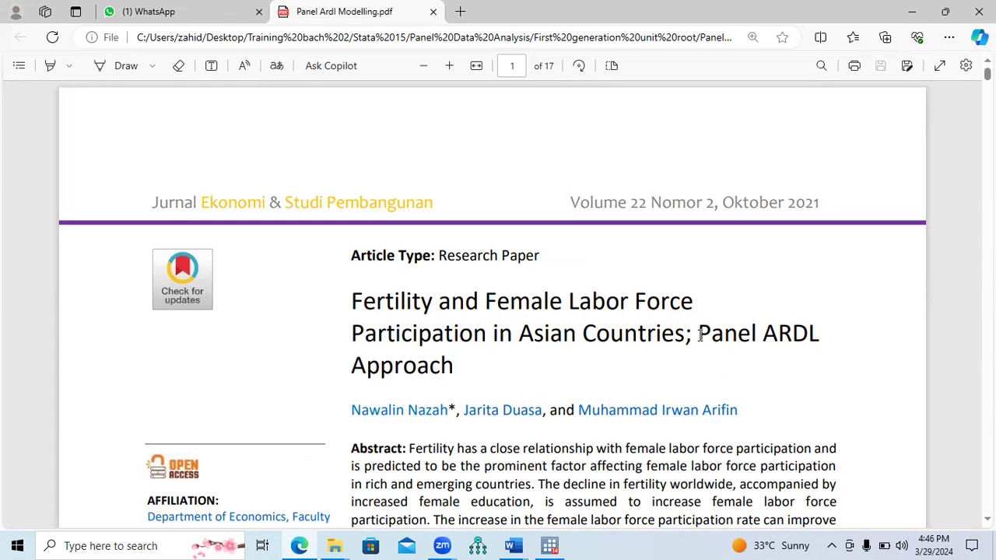
{"action": "left_click_drag", "start_coordinate": [699, 334], "coordinate": [821, 337]}
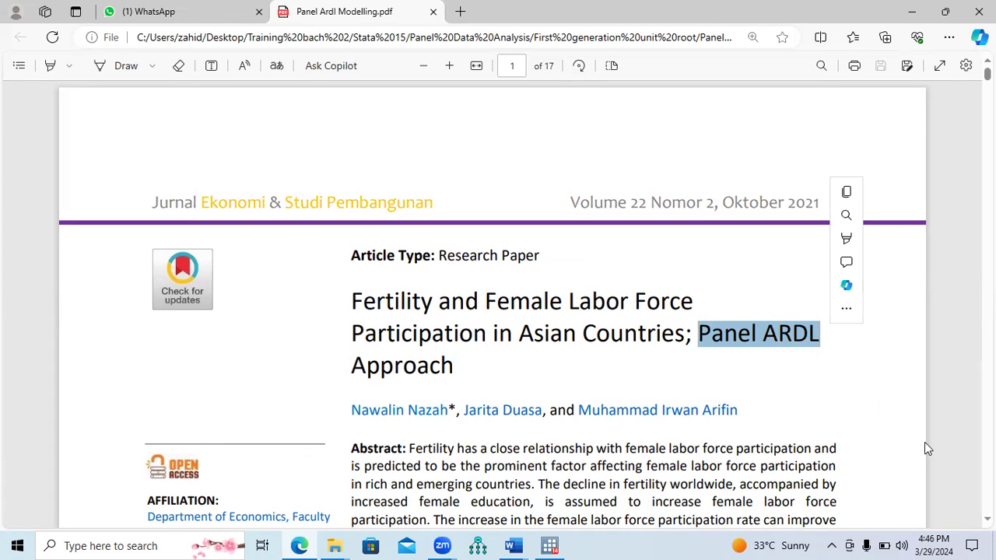
Examine the paper's abstract for the panel ARDL models, selecting the mentions of DFE, PMG and MG
{"action": "scroll", "coordinate": [492, 305], "scroll_direction": "down", "scroll_amount": 5}
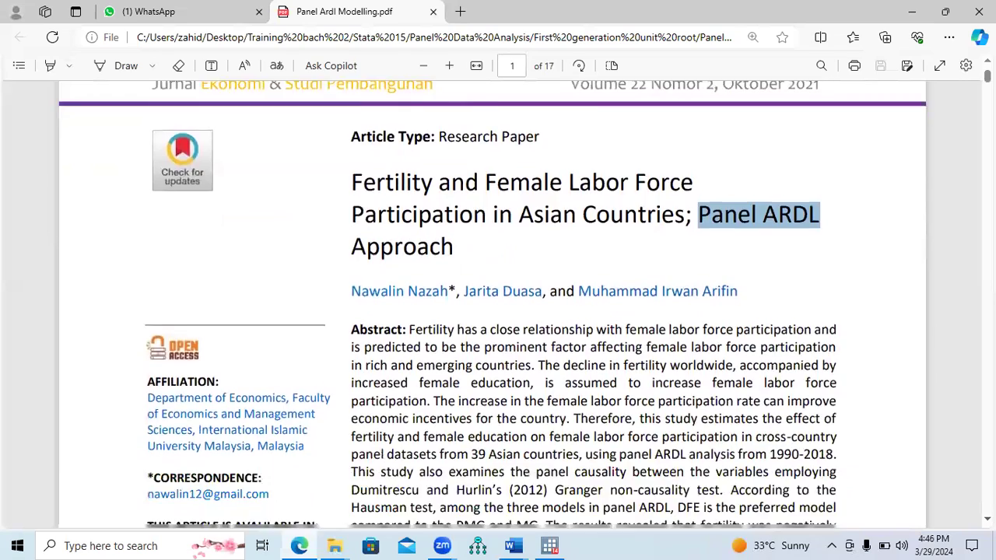
{"action": "scroll", "coordinate": [493, 306], "scroll_direction": "down", "scroll_amount": 4}
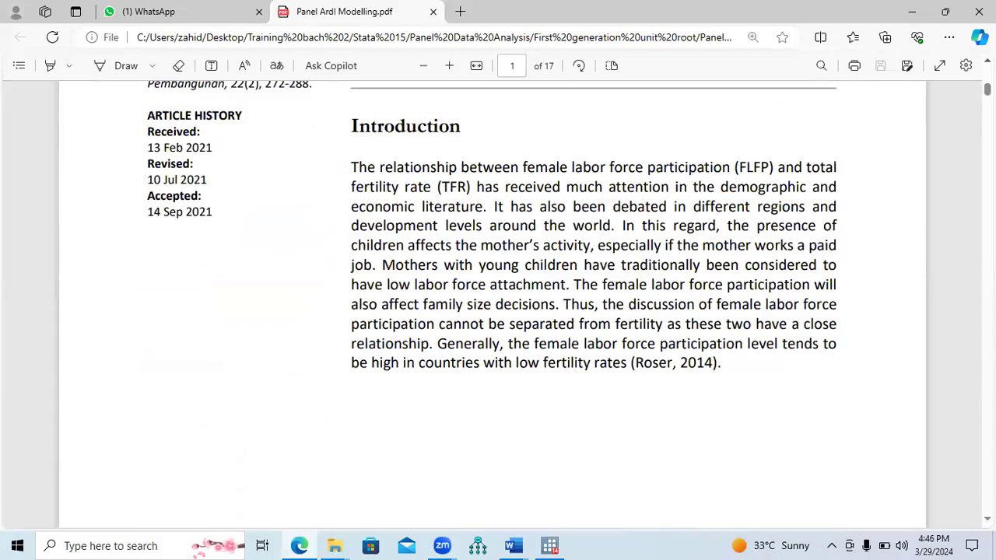
{"action": "scroll", "coordinate": [493, 305], "scroll_direction": "up", "scroll_amount": 4}
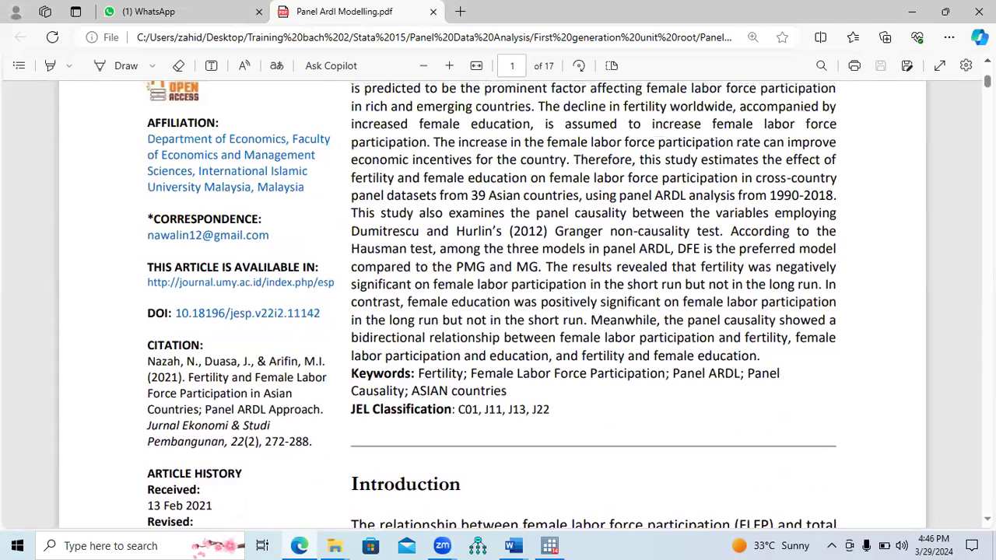
{"action": "scroll", "coordinate": [884, 146], "scroll_direction": "up", "scroll_amount": 1}
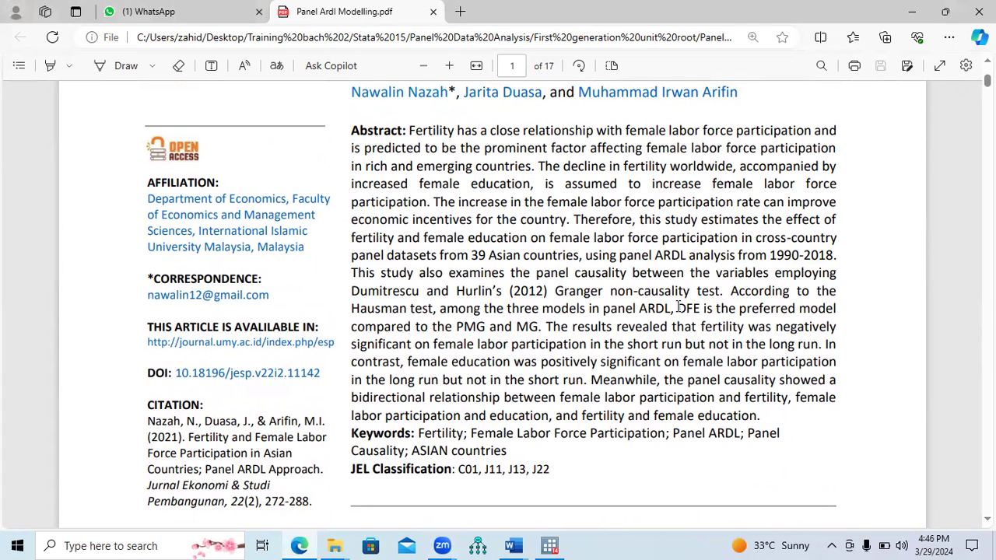
{"action": "left_click_drag", "start_coordinate": [677, 308], "coordinate": [702, 309]}
{"action": "left_click_drag", "start_coordinate": [457, 327], "coordinate": [538, 329]}
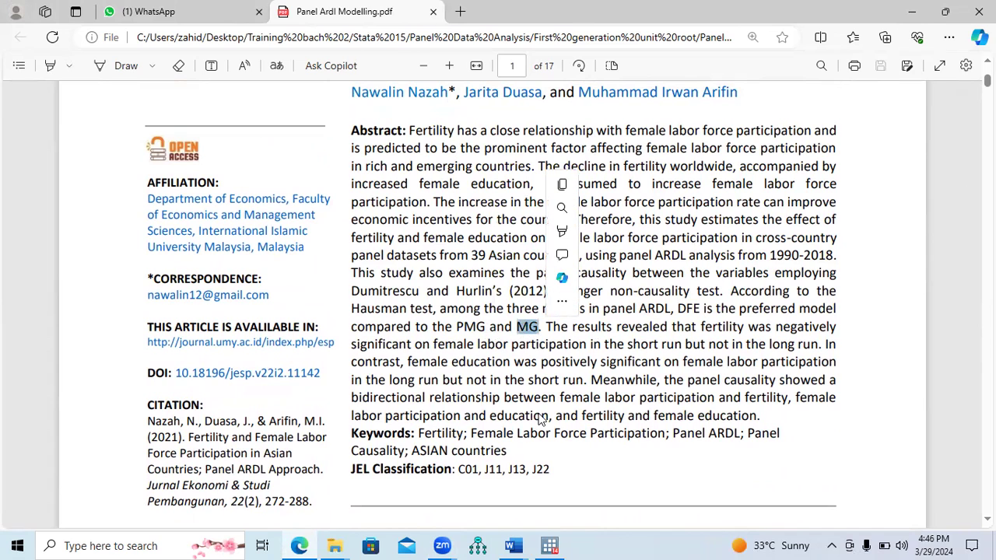
Review the panel framework flowchart in Word, return to the paper in Edge and select Granger non-causality test in the abstract
{"action": "mouse_move", "coordinate": [514, 545]}
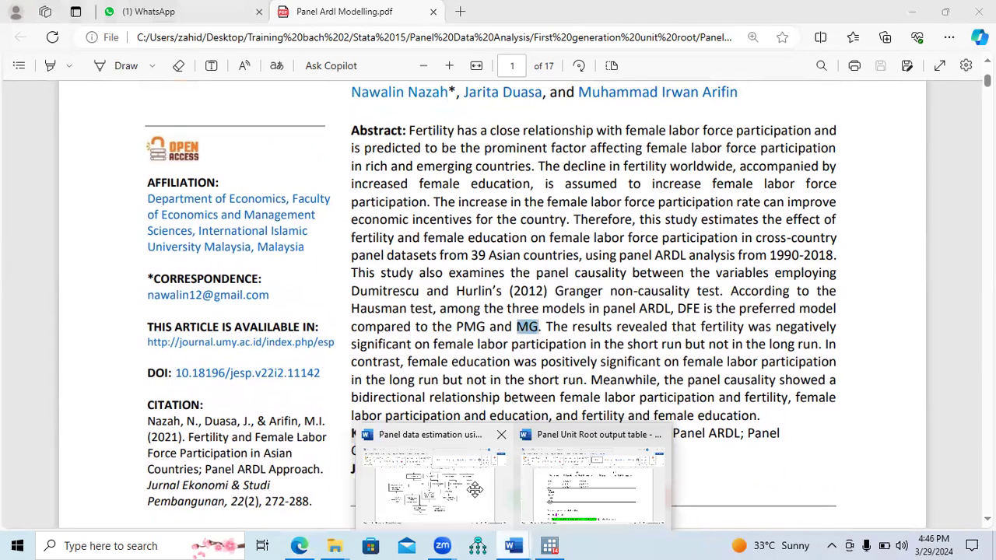
{"action": "left_click", "coordinate": [474, 489]}
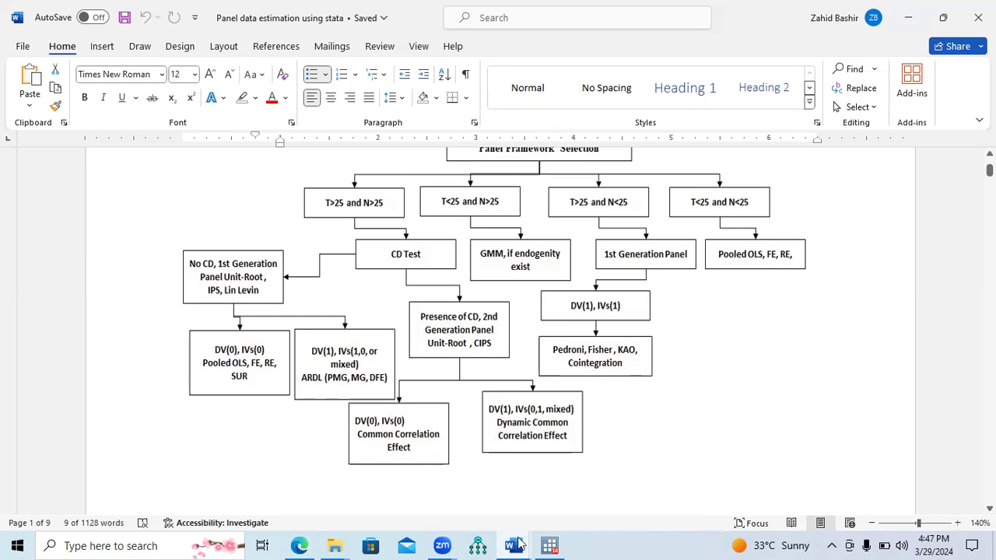
{"action": "mouse_move", "coordinate": [518, 544]}
{"action": "left_click", "coordinate": [420, 467]}
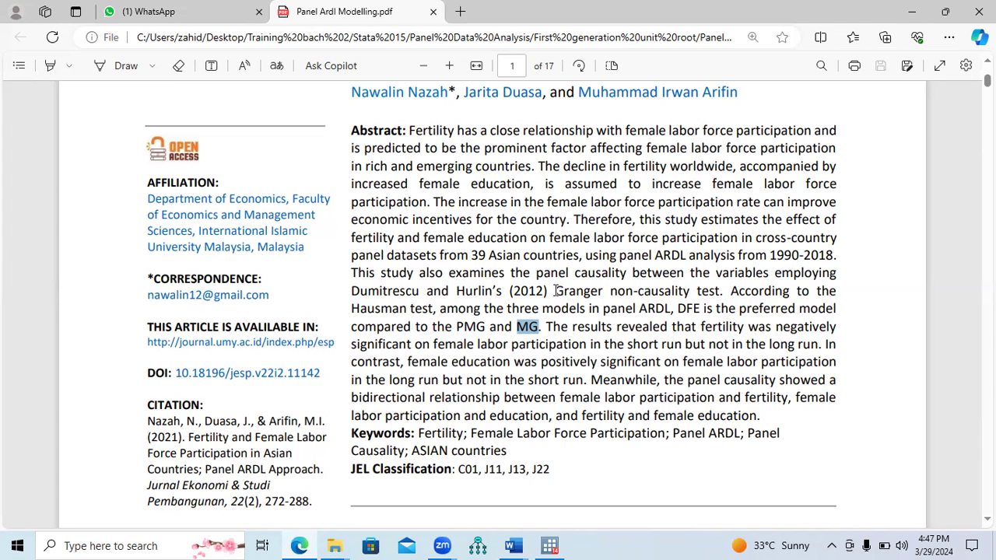
{"action": "left_click_drag", "start_coordinate": [555, 290], "coordinate": [719, 297]}
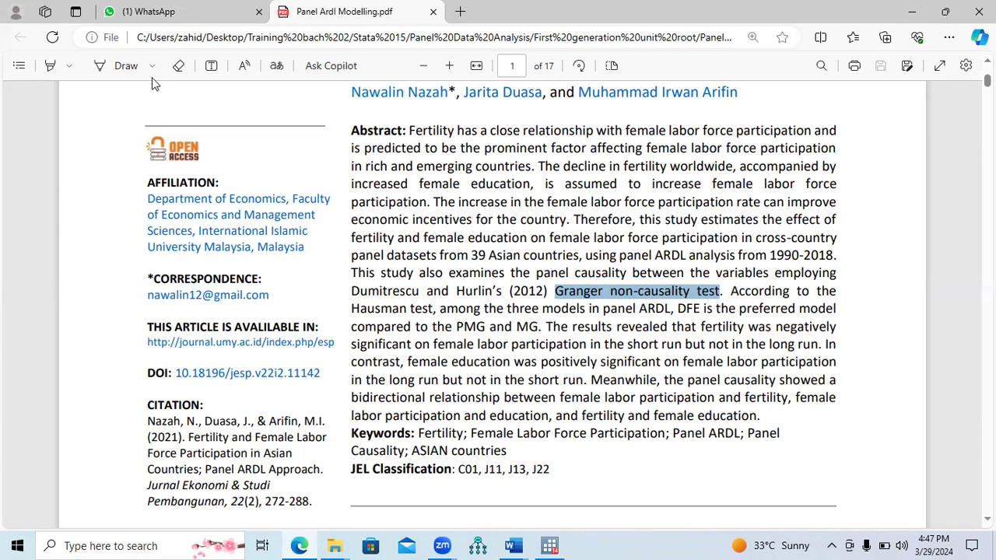
Highlight Granger non-causality test, Hausman test, panel ARDL, DFE, PMG, MG, short run and long run in the paper's abstract
{"action": "left_click", "coordinate": [51, 67]}
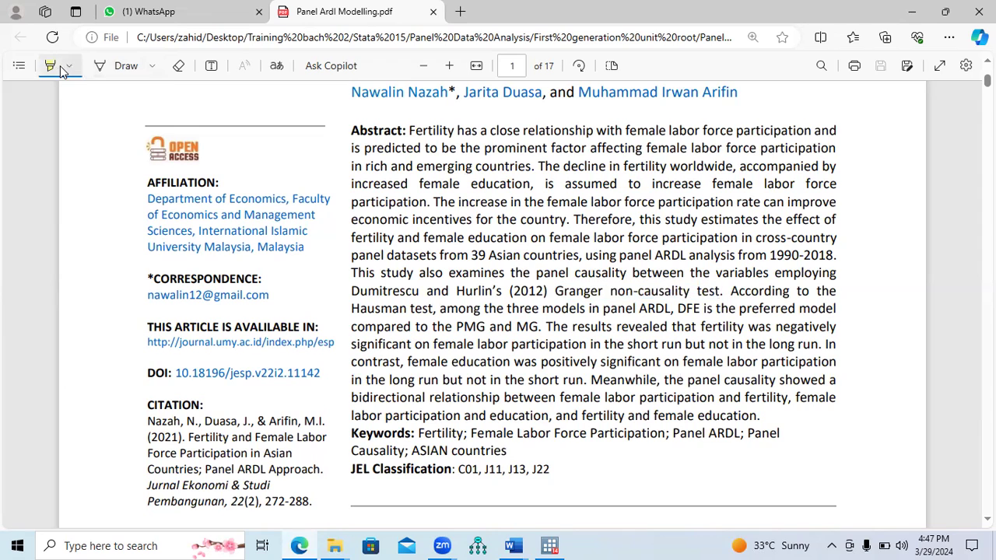
{"action": "left_click_drag", "start_coordinate": [556, 292], "coordinate": [720, 292]}
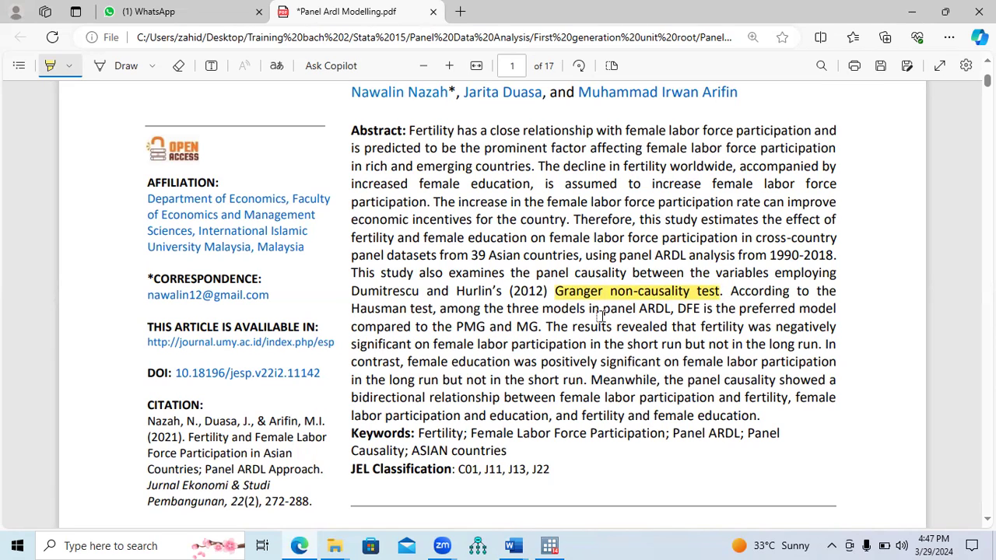
{"action": "left_click_drag", "start_coordinate": [602, 309], "coordinate": [695, 315]}
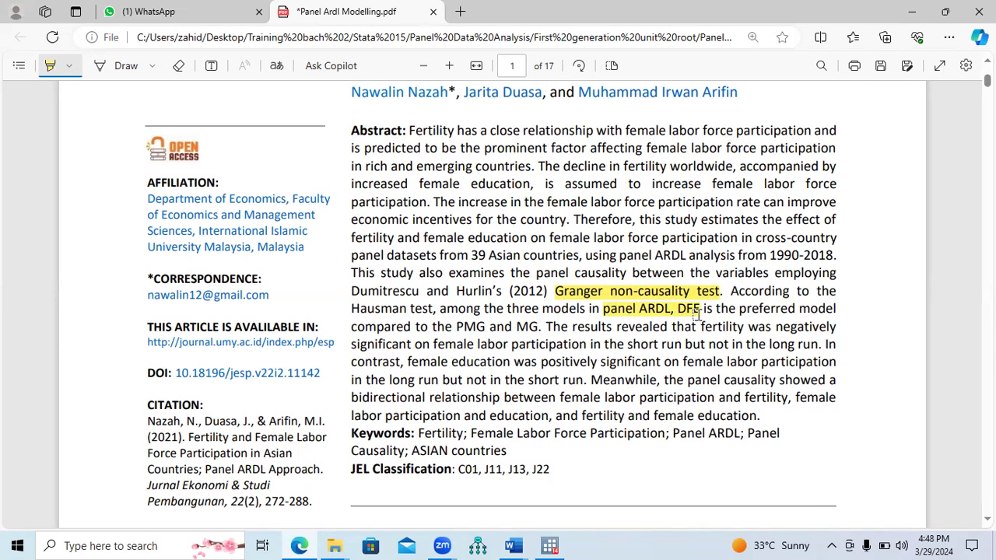
{"action": "left_click_drag", "start_coordinate": [457, 328], "coordinate": [530, 327]}
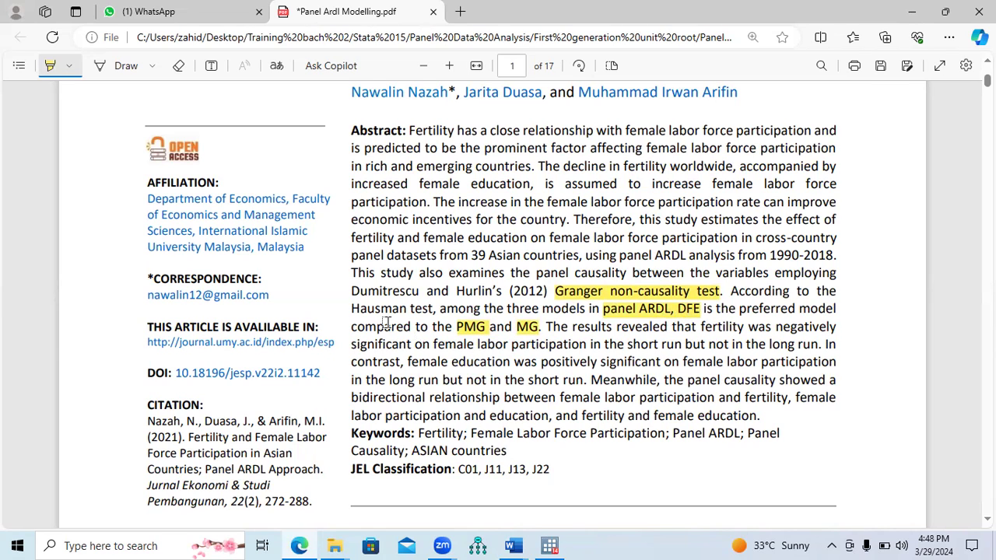
{"action": "left_click_drag", "start_coordinate": [353, 308], "coordinate": [432, 312]}
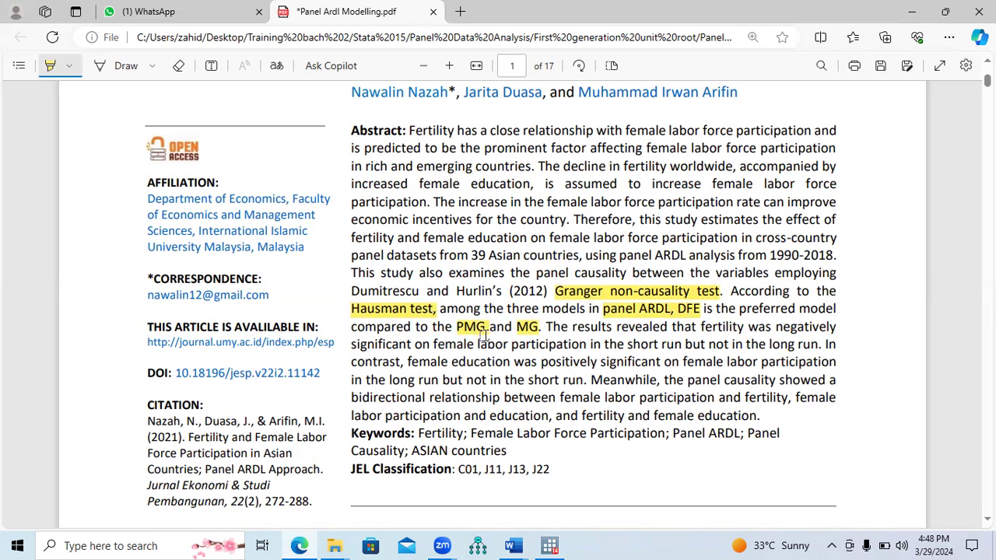
{"action": "left_click_drag", "start_coordinate": [478, 326], "coordinate": [489, 327]}
{"action": "left_click_drag", "start_coordinate": [627, 347], "coordinate": [683, 348]}
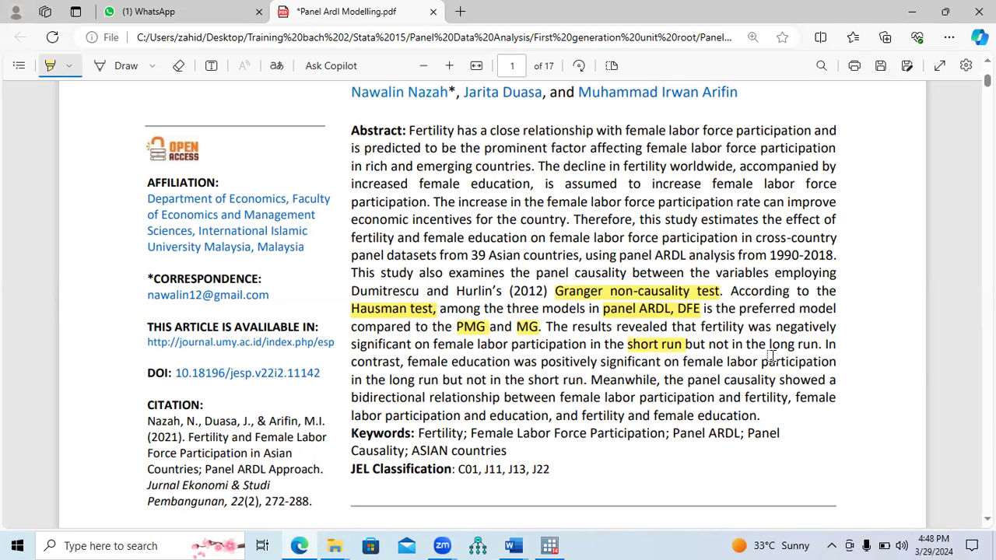
{"action": "left_click_drag", "start_coordinate": [768, 346], "coordinate": [814, 348]}
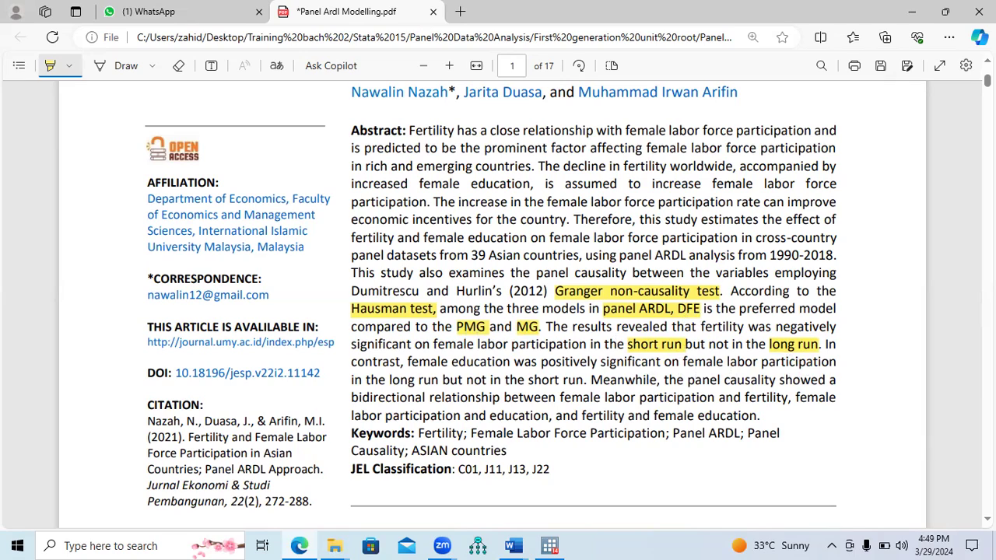
Highlight the opening words The data used, World Bank (2019) and 1990-2018 in the Data part of the Research Method section
{"action": "scroll", "coordinate": [491, 304], "scroll_direction": "down", "scroll_amount": 10}
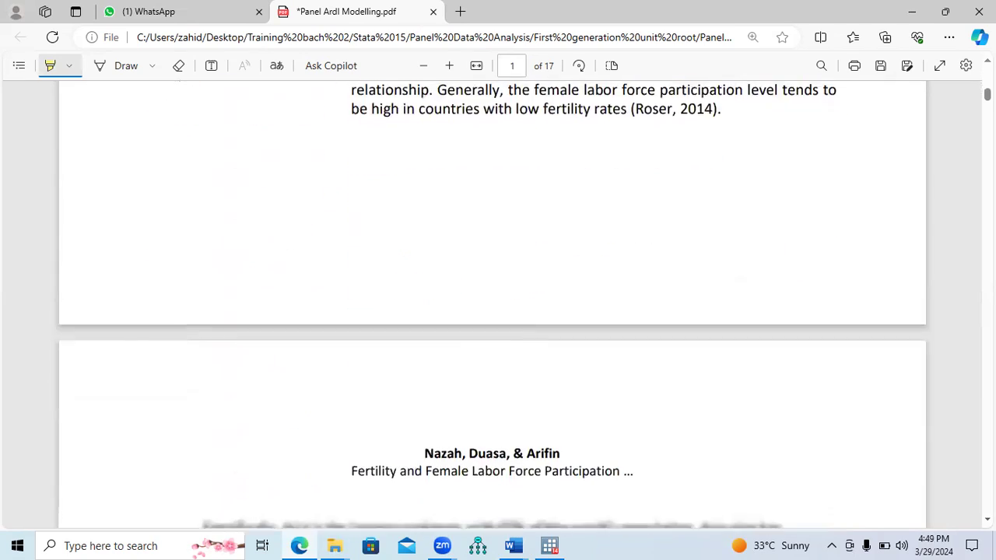
{"action": "scroll", "coordinate": [491, 304], "scroll_direction": "down", "scroll_amount": 2}
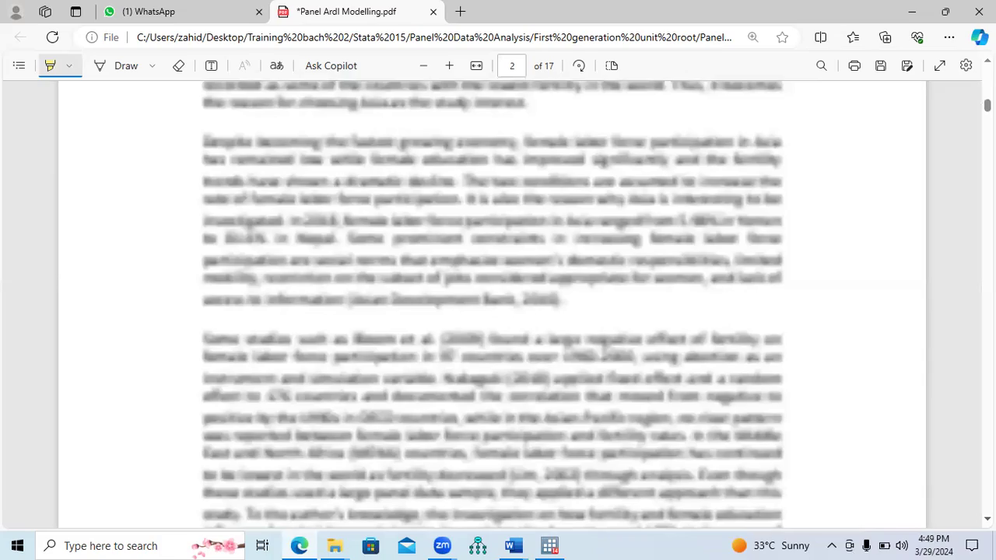
{"action": "scroll", "coordinate": [492, 304], "scroll_direction": "down", "scroll_amount": 5}
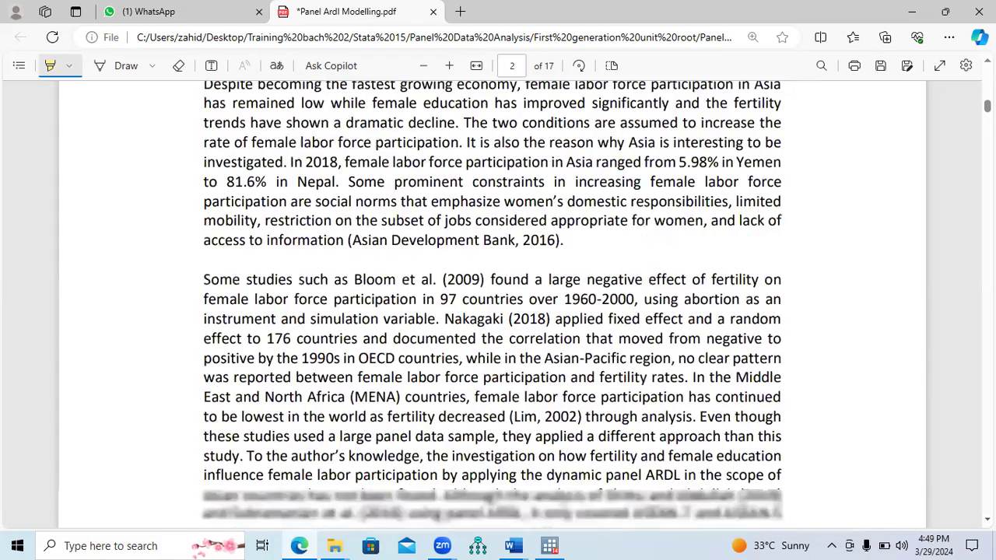
{"action": "scroll", "coordinate": [492, 304], "scroll_direction": "down", "scroll_amount": 9}
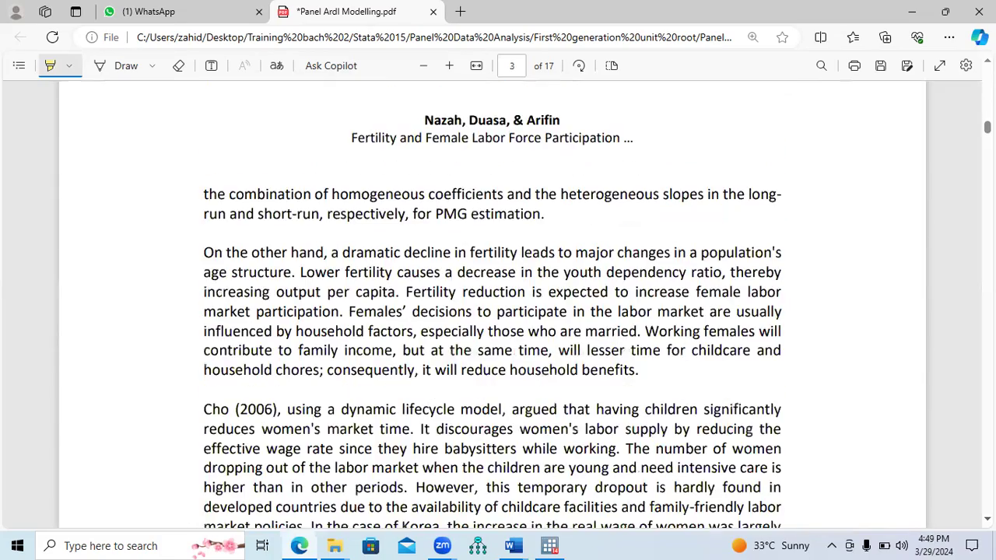
{"action": "scroll", "coordinate": [491, 303], "scroll_direction": "down", "scroll_amount": 15}
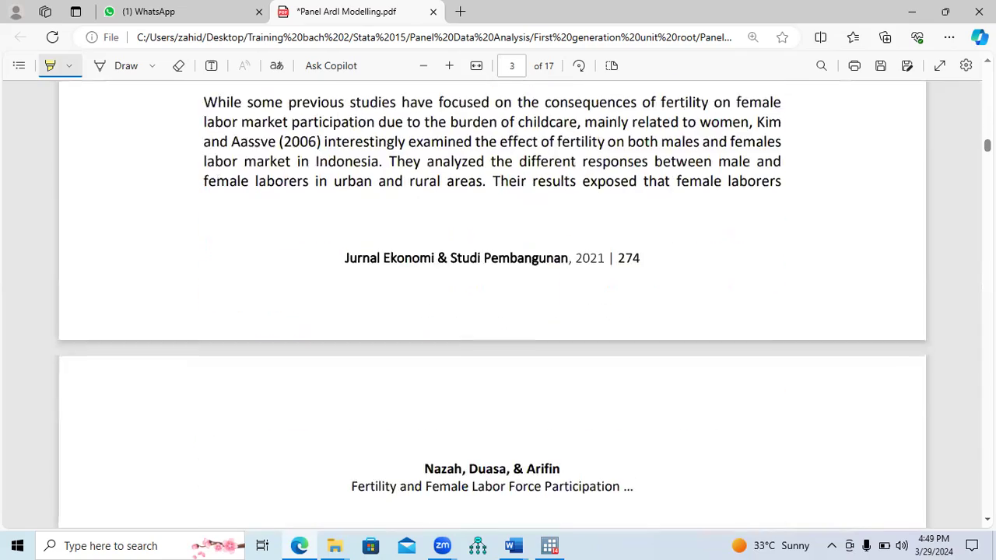
{"action": "scroll", "coordinate": [491, 304], "scroll_direction": "down", "scroll_amount": 15}
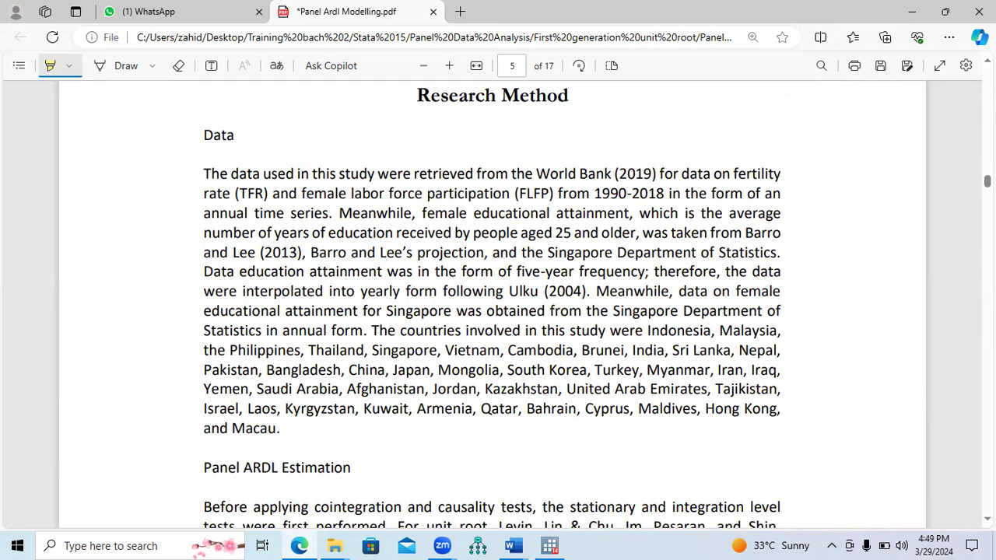
{"action": "scroll", "coordinate": [492, 303], "scroll_direction": "up", "scroll_amount": 2}
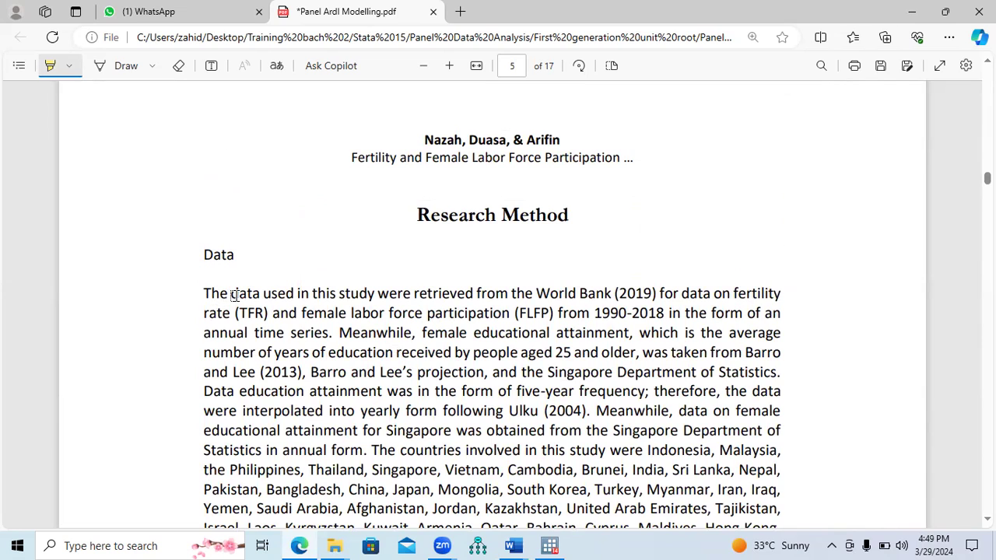
{"action": "left_click_drag", "start_coordinate": [213, 295], "coordinate": [276, 294]}
{"action": "left_click_drag", "start_coordinate": [535, 294], "coordinate": [656, 295]}
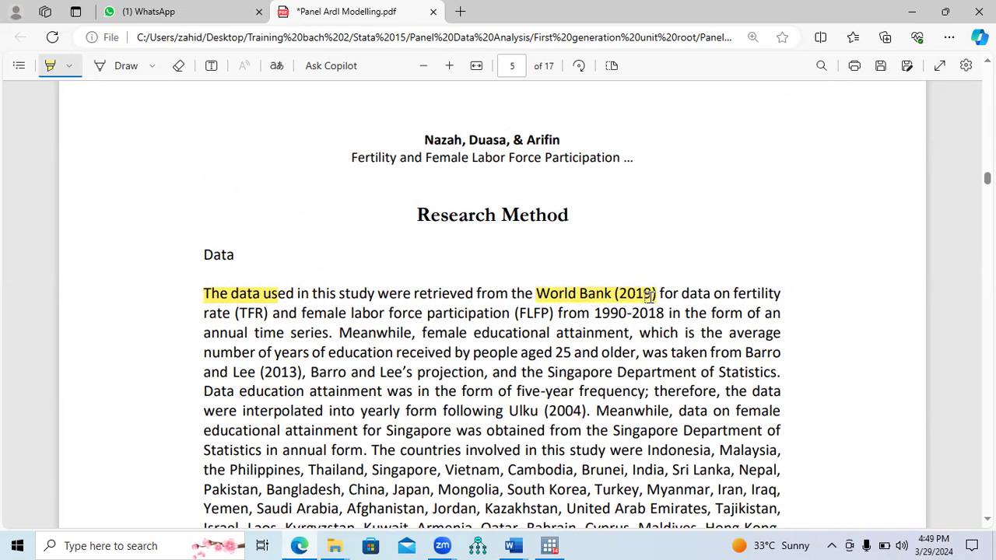
{"action": "left_click_drag", "start_coordinate": [595, 318], "coordinate": [659, 318]}
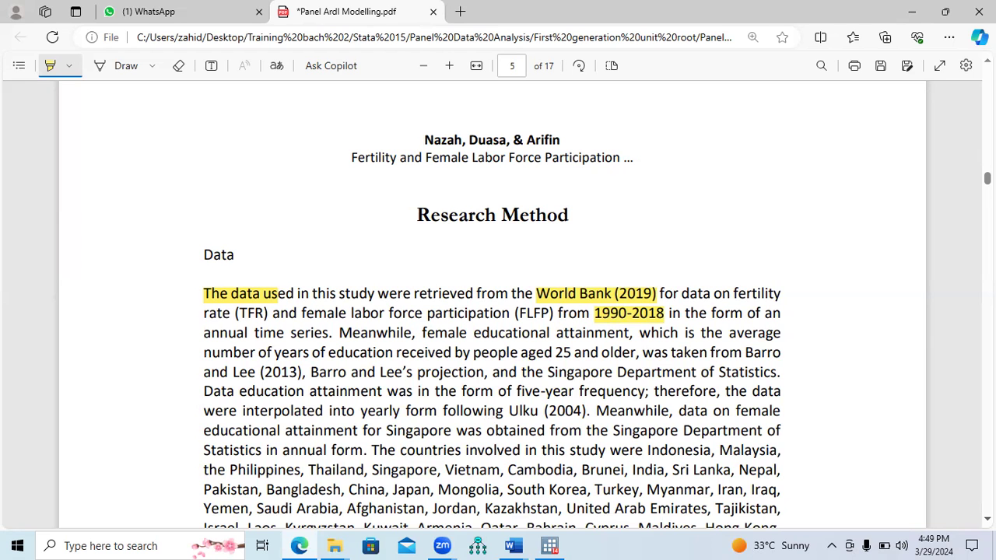
Highlight the full sentence listing the countries involved in the study, from Indonesia to Macau
{"action": "scroll", "coordinate": [492, 311], "scroll_direction": "down", "scroll_amount": 1}
{"action": "scroll", "coordinate": [972, 516], "scroll_direction": "down", "scroll_amount": 1}
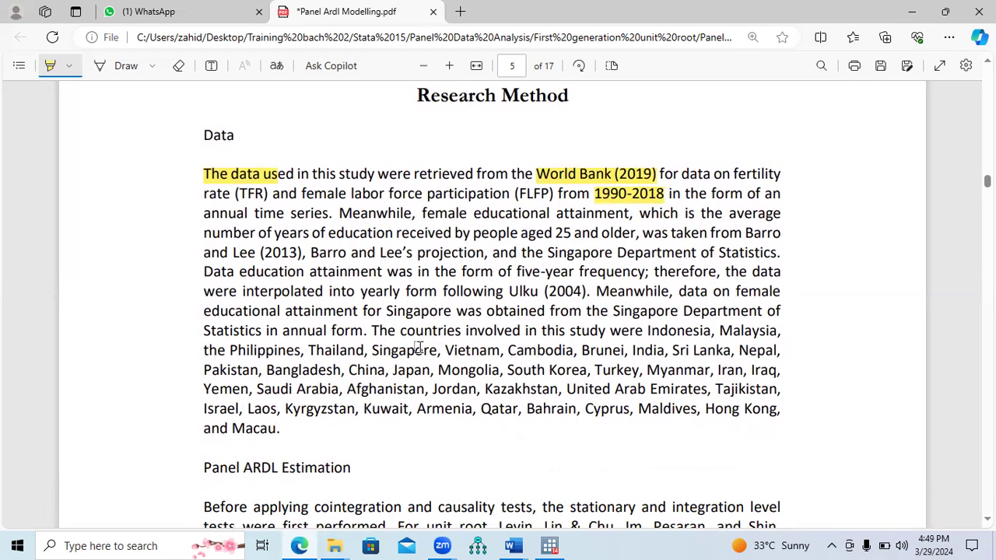
{"action": "mouse_move", "coordinate": [371, 331]}
{"action": "left_mouse_down"}
{"action": "mouse_move", "coordinate": [516, 343]}
{"action": "mouse_move", "coordinate": [539, 370]}
{"action": "mouse_move", "coordinate": [285, 428]}
{"action": "left_mouse_up"}
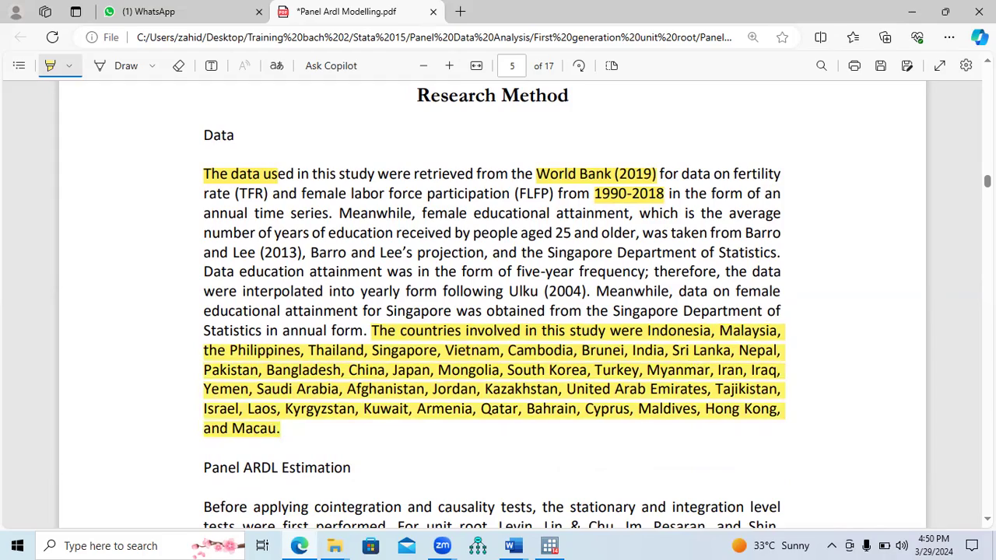
Return to the abstract and highlight the sample size 39 Asian countries and the period 1990-2018
{"action": "left_click_drag", "start_coordinate": [986, 180], "coordinate": [987, 79]}
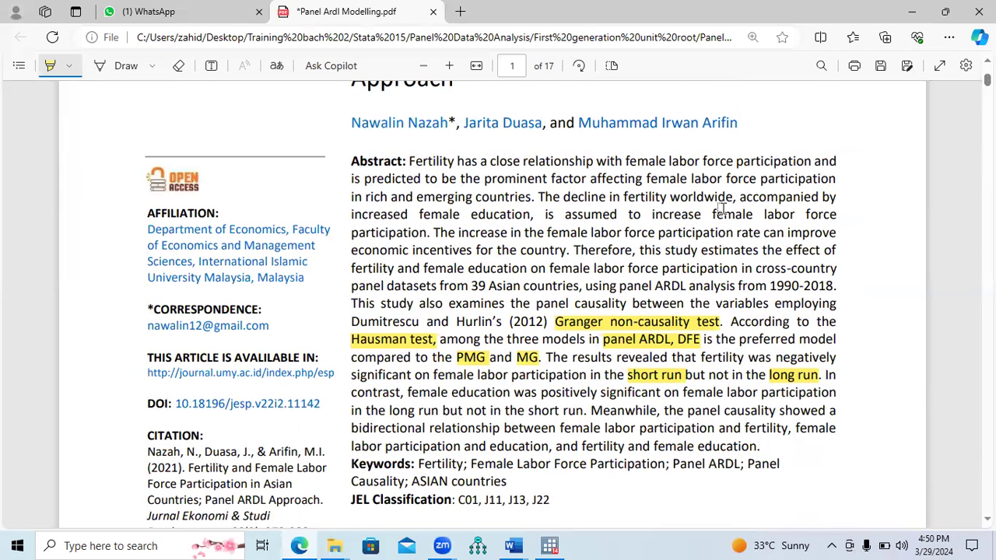
{"action": "left_click_drag", "start_coordinate": [471, 285], "coordinate": [578, 286]}
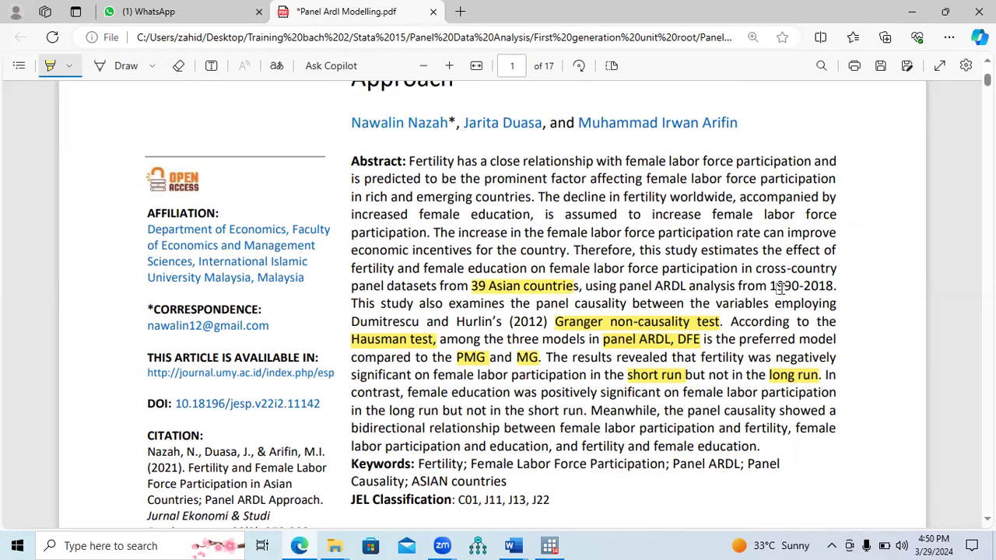
{"action": "left_click_drag", "start_coordinate": [771, 286], "coordinate": [835, 287]}
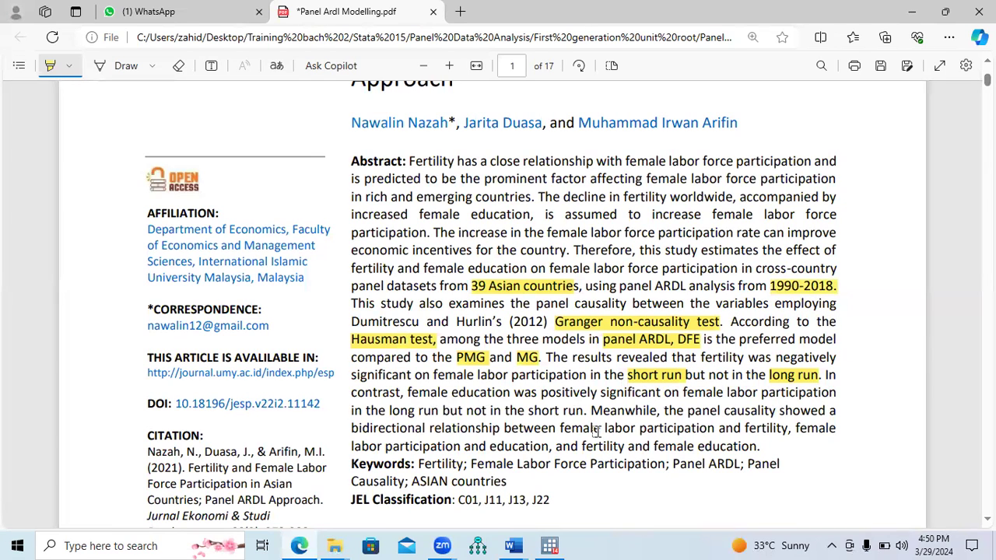
Check the panel framework selection flowchart in Word, then return to the paper in Edge
{"action": "mouse_move", "coordinate": [517, 543]}
{"action": "left_click", "coordinate": [479, 490]}
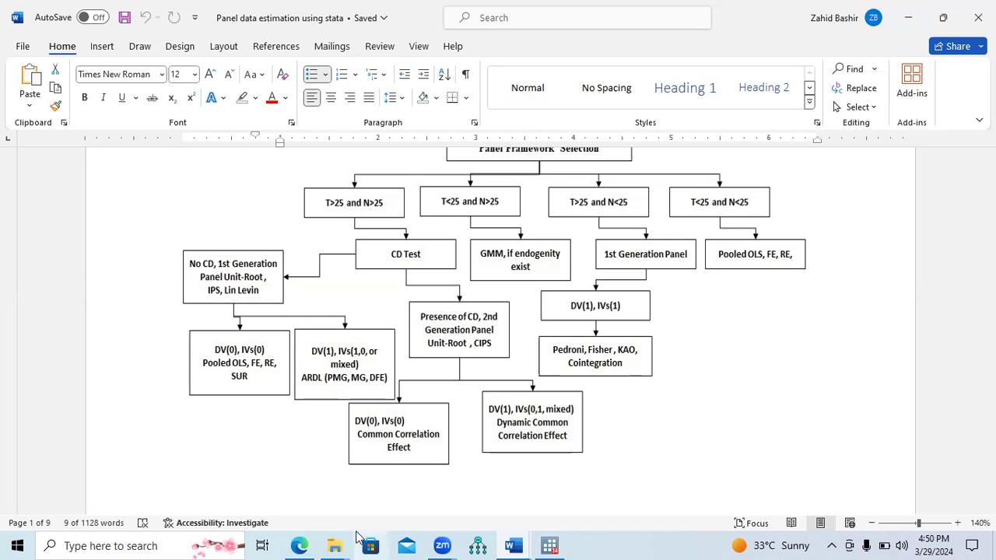
{"action": "left_click", "coordinate": [301, 545]}
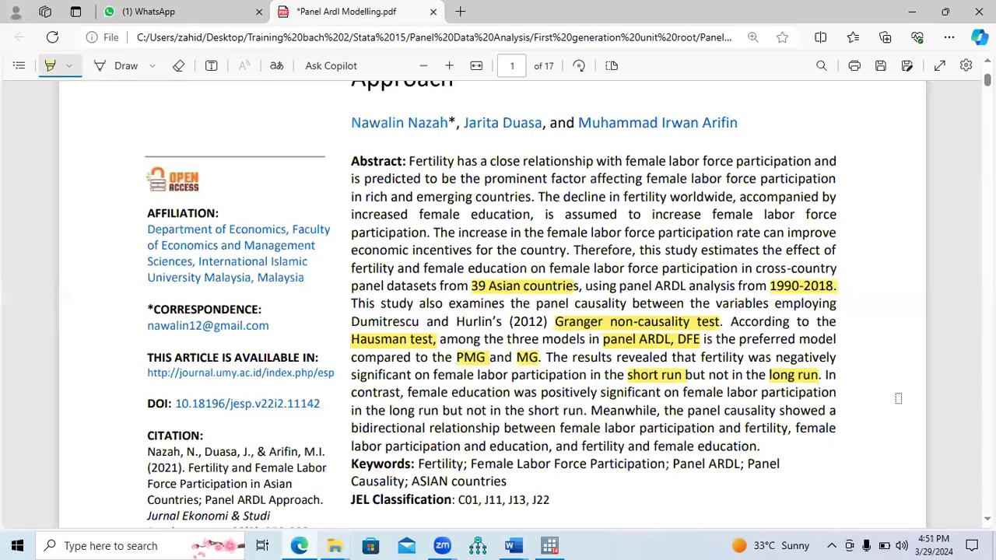
Highlight the subheading Panel ARDL Estimation below the country list on page 5
{"action": "scroll", "coordinate": [491, 304], "scroll_direction": "down", "scroll_amount": 15}
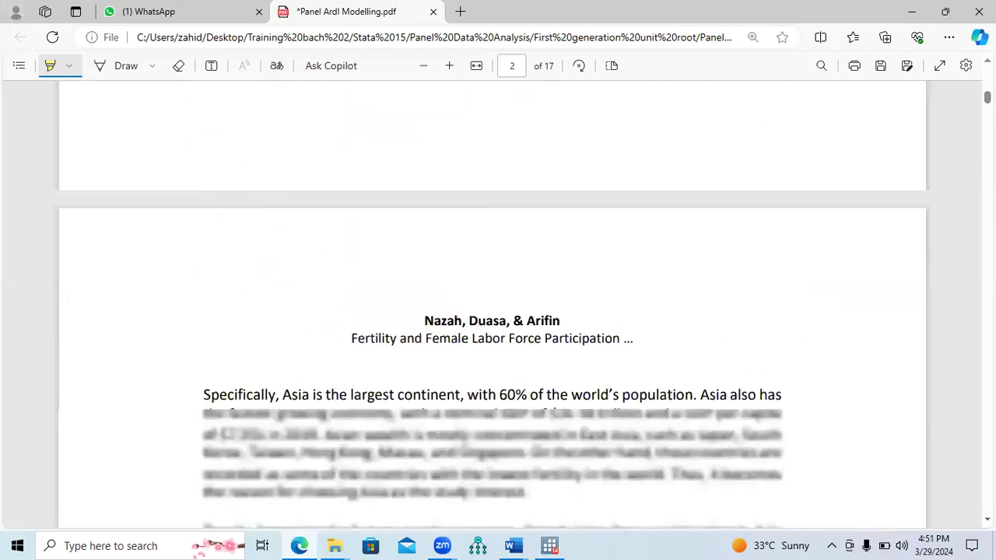
{"action": "scroll", "coordinate": [492, 304], "scroll_direction": "down", "scroll_amount": 15}
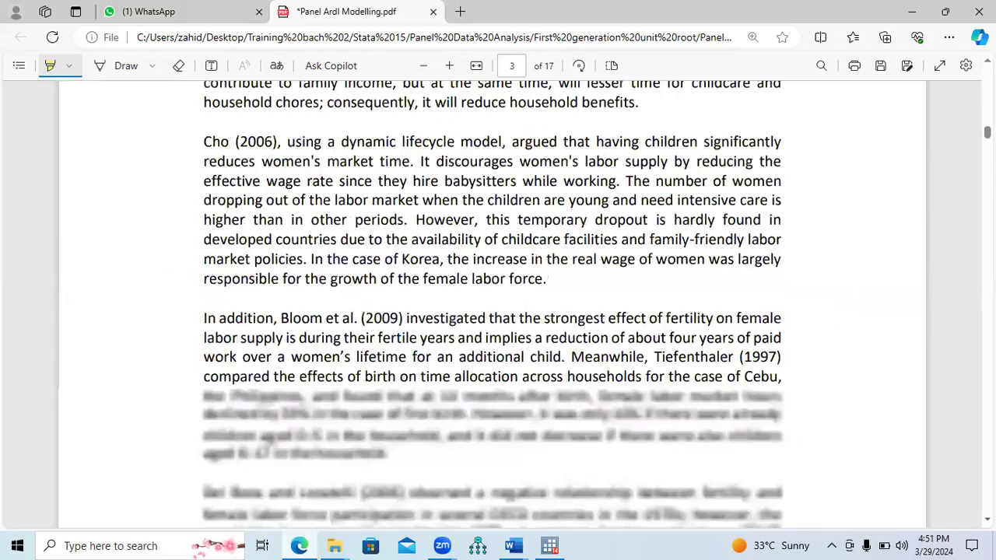
{"action": "scroll", "coordinate": [491, 303], "scroll_direction": "down", "scroll_amount": 15}
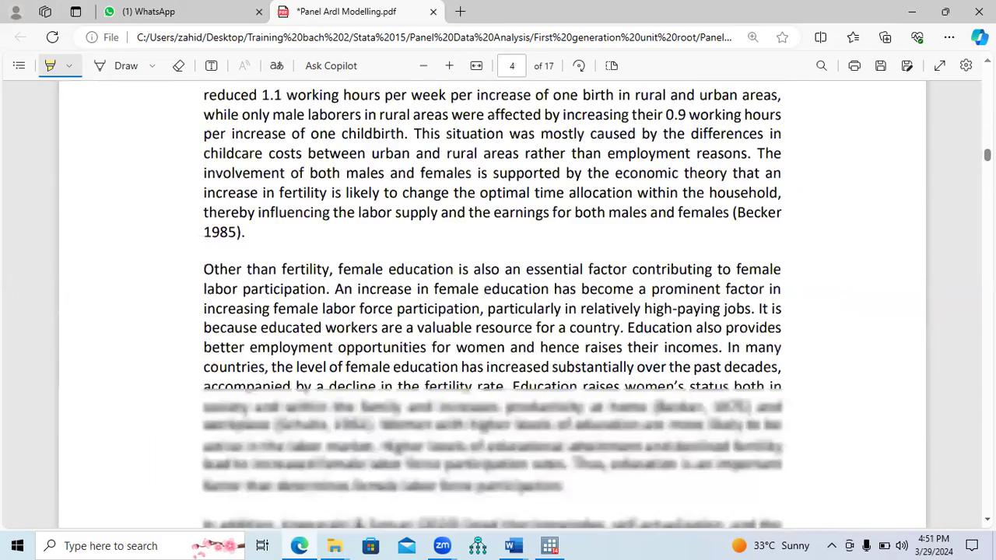
{"action": "scroll", "coordinate": [492, 303], "scroll_direction": "down", "scroll_amount": 15}
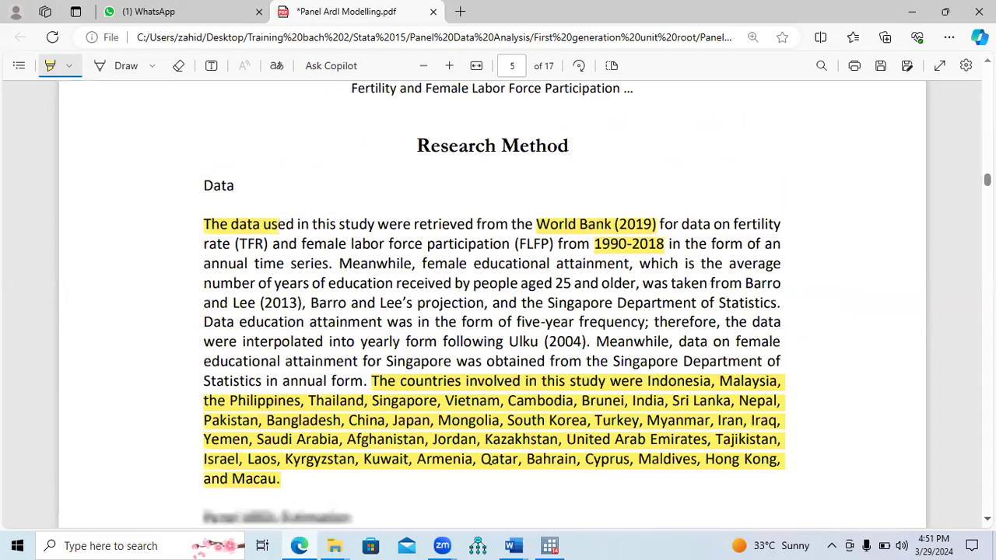
{"action": "scroll", "coordinate": [491, 303], "scroll_direction": "down", "scroll_amount": 3}
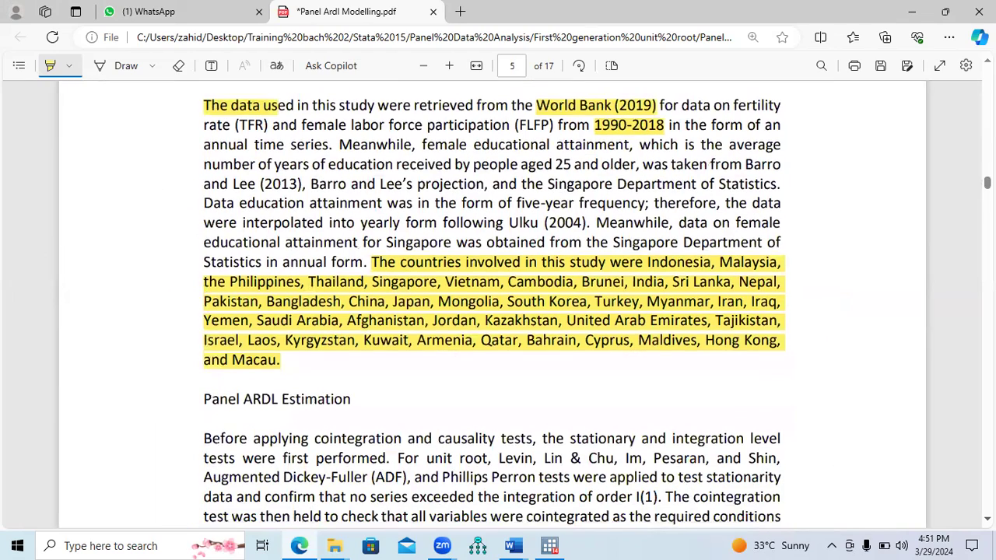
{"action": "scroll", "coordinate": [492, 304], "scroll_direction": "down", "scroll_amount": 5}
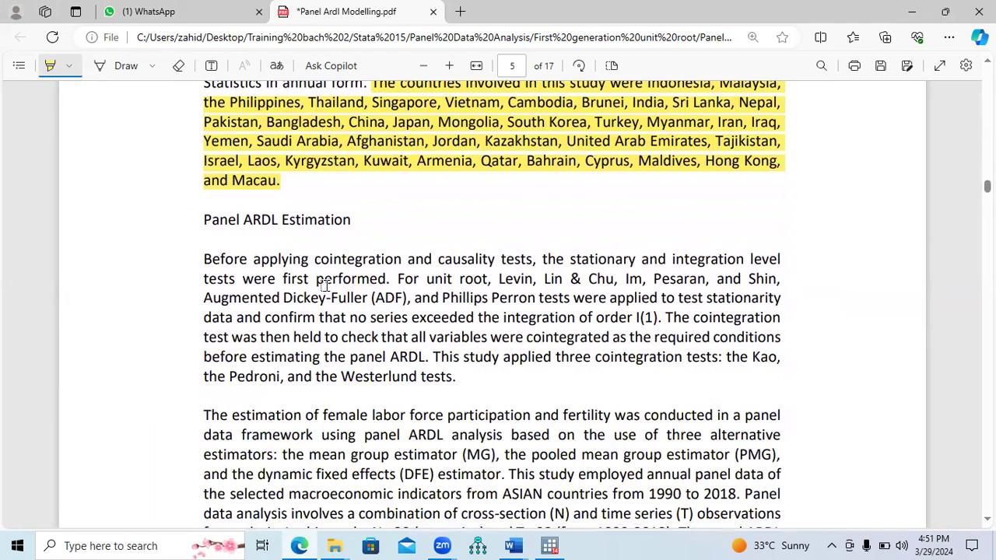
{"action": "left_click_drag", "start_coordinate": [200, 221], "coordinate": [348, 220]}
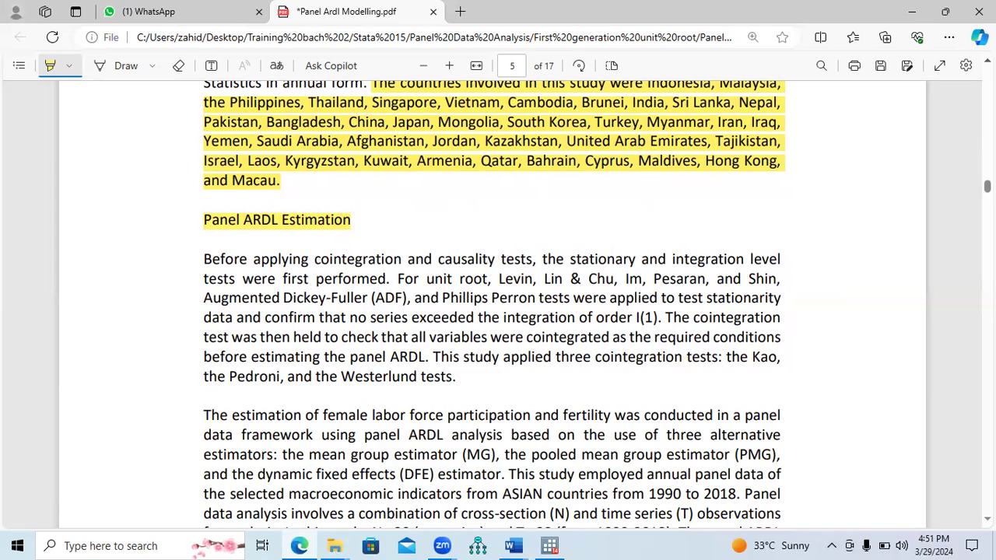
Highlight the words the stationary and the unit-root tests Levin, Lin & Chu and Im, Pesaran, and Shin under Panel ARDL Estimation
{"action": "scroll", "coordinate": [493, 306], "scroll_direction": "up", "scroll_amount": 5}
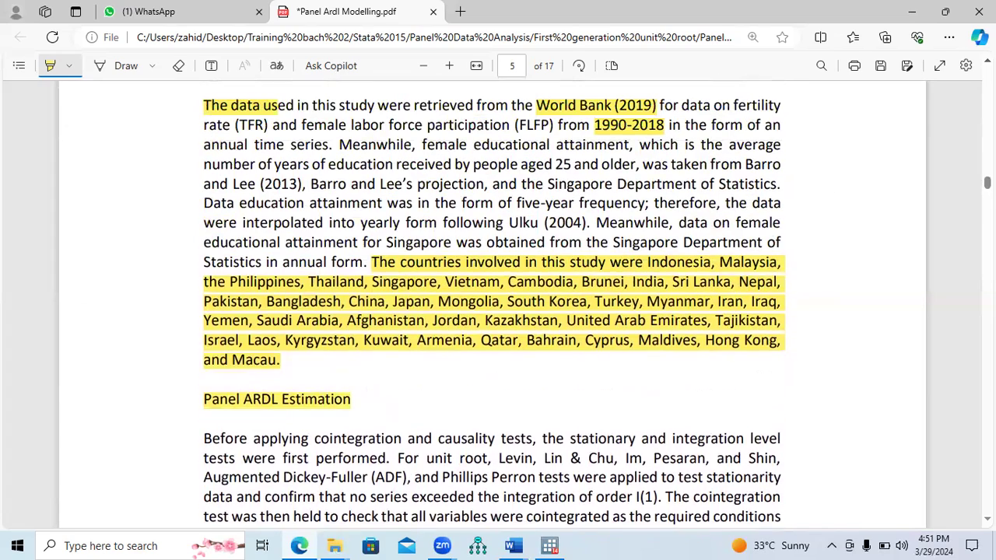
{"action": "scroll", "coordinate": [494, 305], "scroll_direction": "up", "scroll_amount": 2}
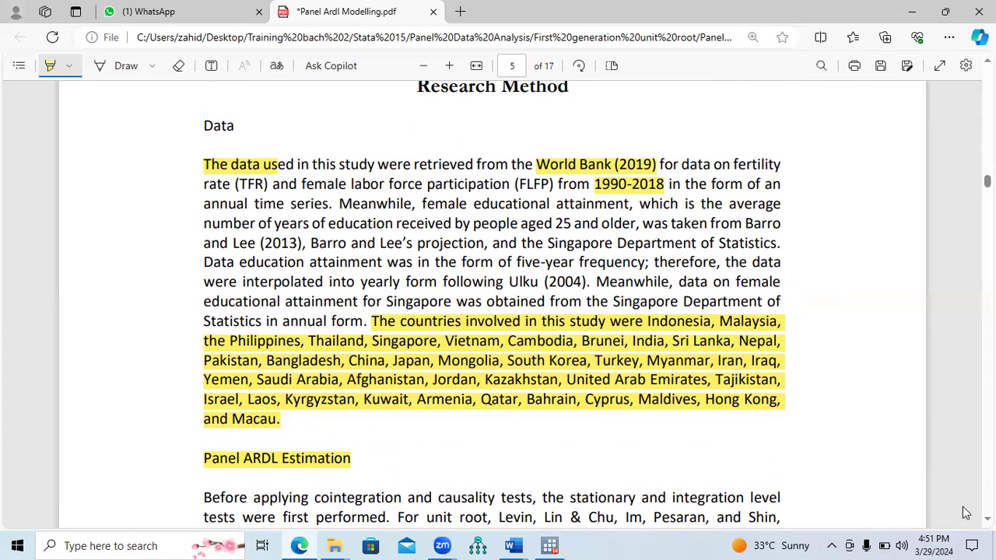
{"action": "scroll", "coordinate": [493, 304], "scroll_direction": "down", "scroll_amount": 4}
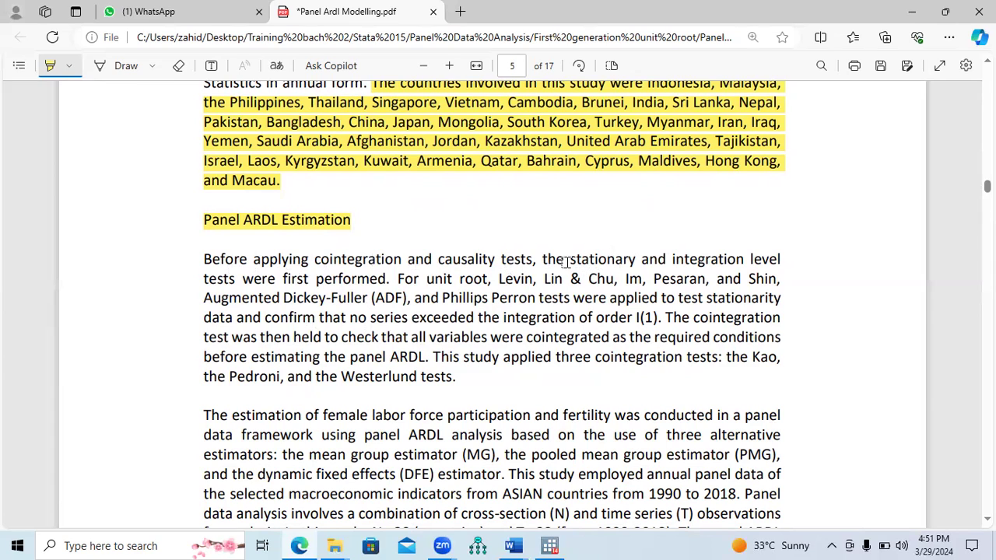
{"action": "left_click_drag", "start_coordinate": [542, 262], "coordinate": [636, 262]}
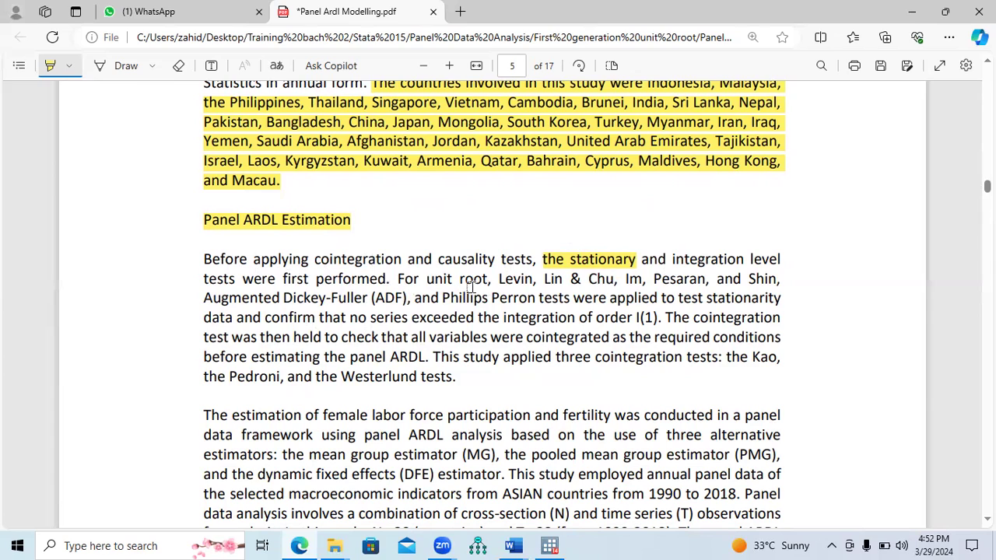
{"action": "left_click_drag", "start_coordinate": [495, 279], "coordinate": [771, 282]}
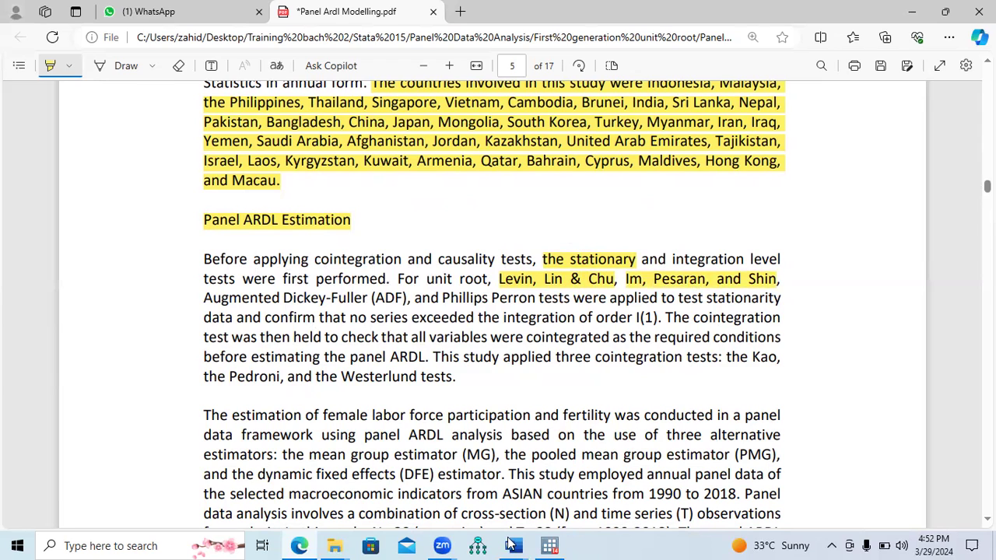
Check the panel unit root output table with the IPS and LLC columns in Word
{"action": "mouse_move", "coordinate": [511, 545]}
{"action": "left_click", "coordinate": [590, 504]}
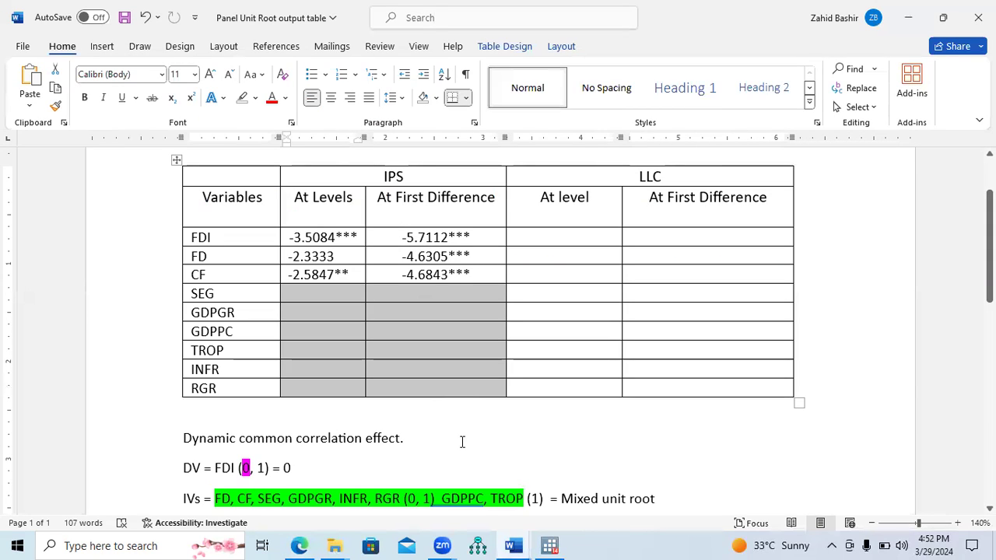
{"action": "mouse_move", "coordinate": [514, 544]}
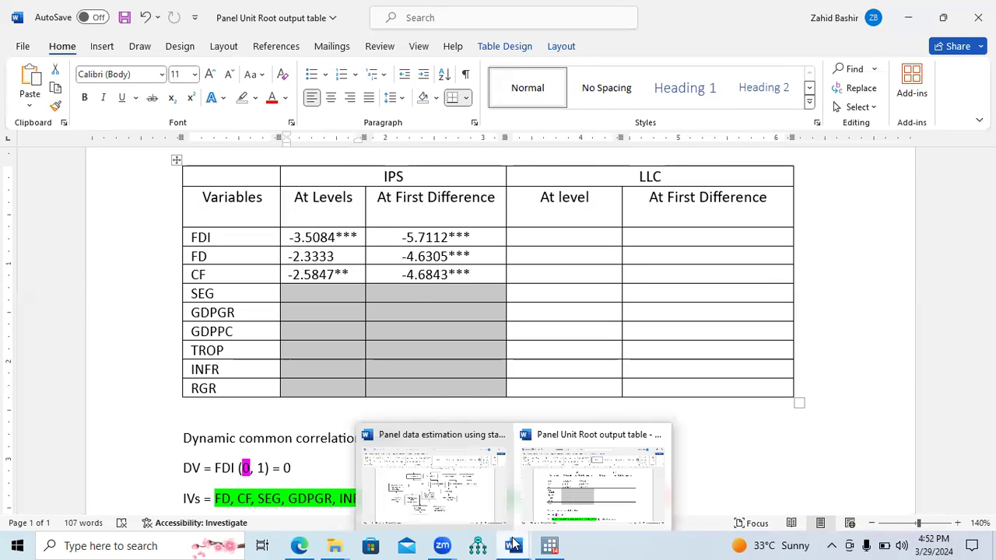
Switch to Stata and show the Levin-Lin-Chu option in the panel-data unit-root tests dialog without running it
{"action": "left_click", "coordinate": [550, 546]}
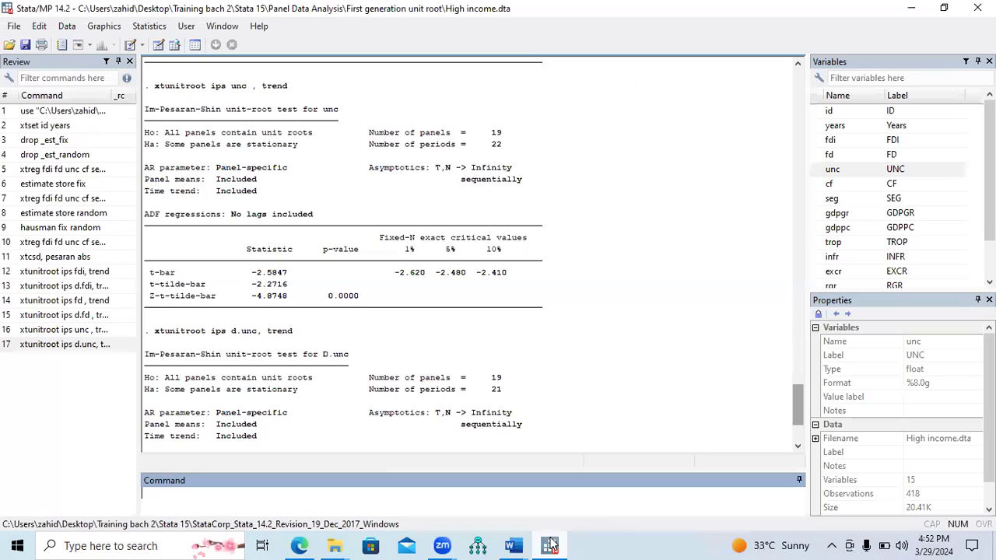
{"action": "left_click", "coordinate": [150, 27]}
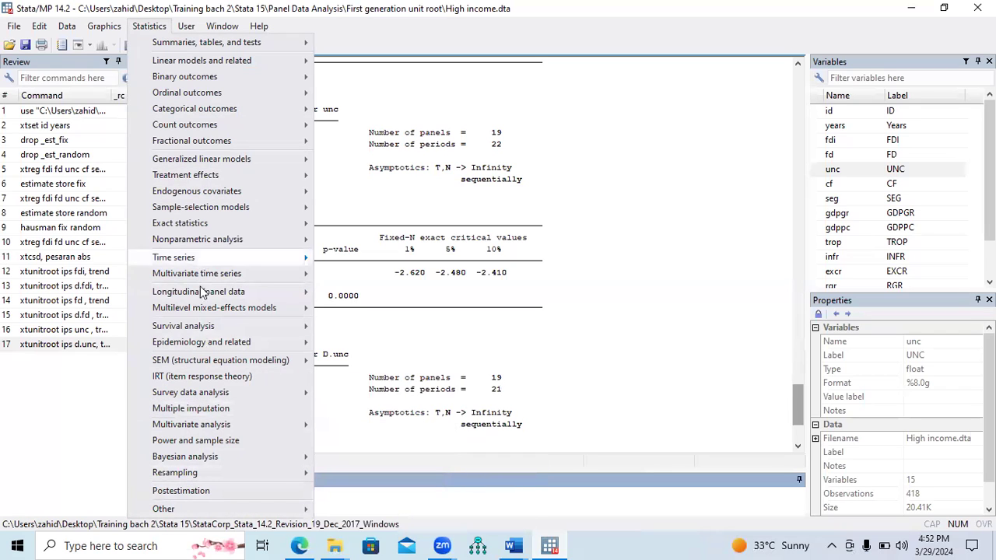
{"action": "mouse_move", "coordinate": [252, 293]}
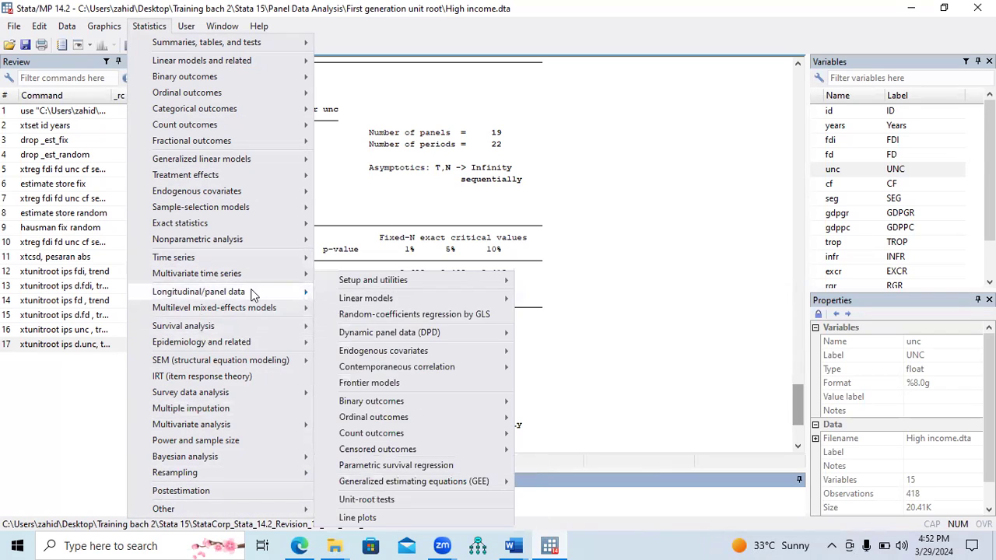
{"action": "left_click", "coordinate": [386, 495]}
{"action": "left_click", "coordinate": [443, 219]}
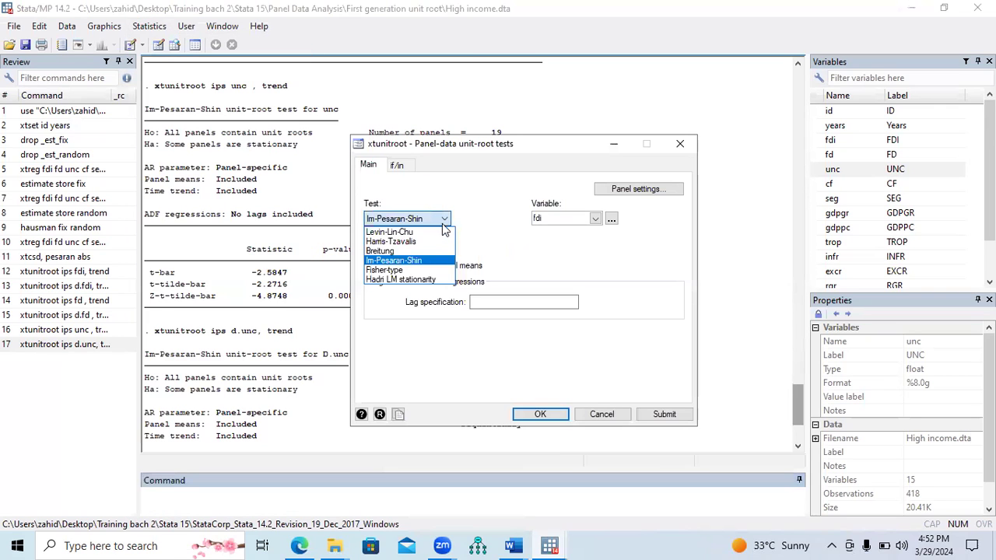
{"action": "left_click", "coordinate": [428, 231]}
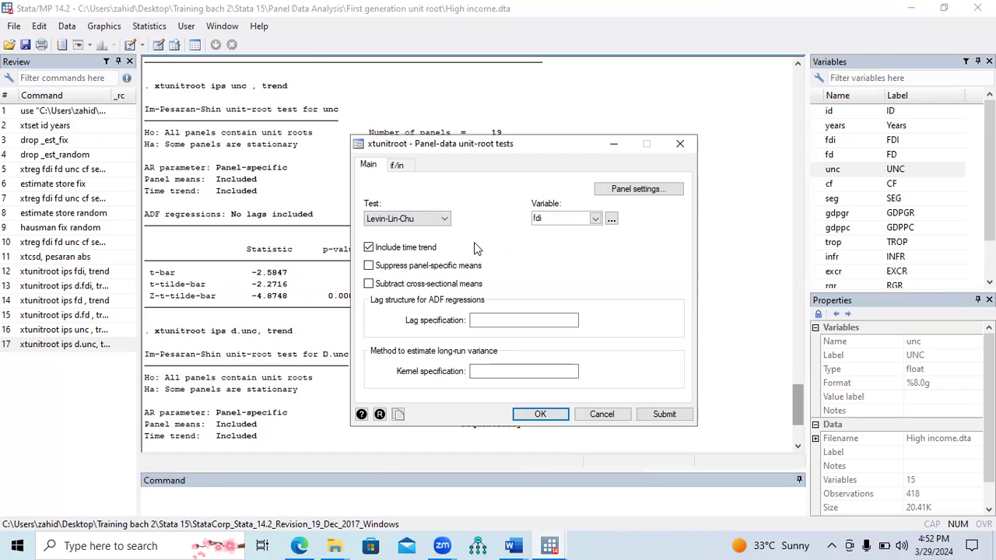
{"action": "left_click", "coordinate": [680, 144]}
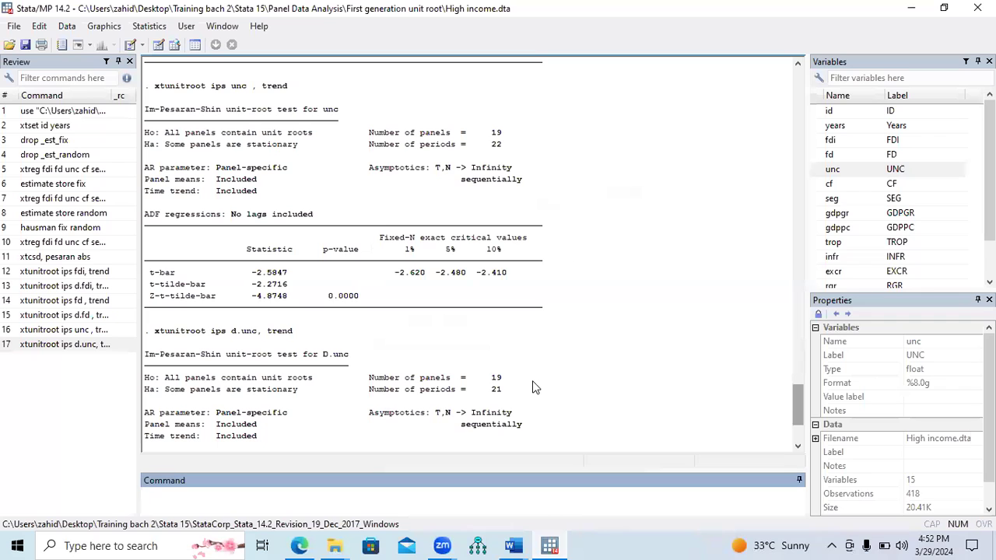
Return to the paper in Edge and highlight Phillips Perron test, The cointegration test, and to check that all variables were cointegrated
{"action": "left_click", "coordinate": [301, 545]}
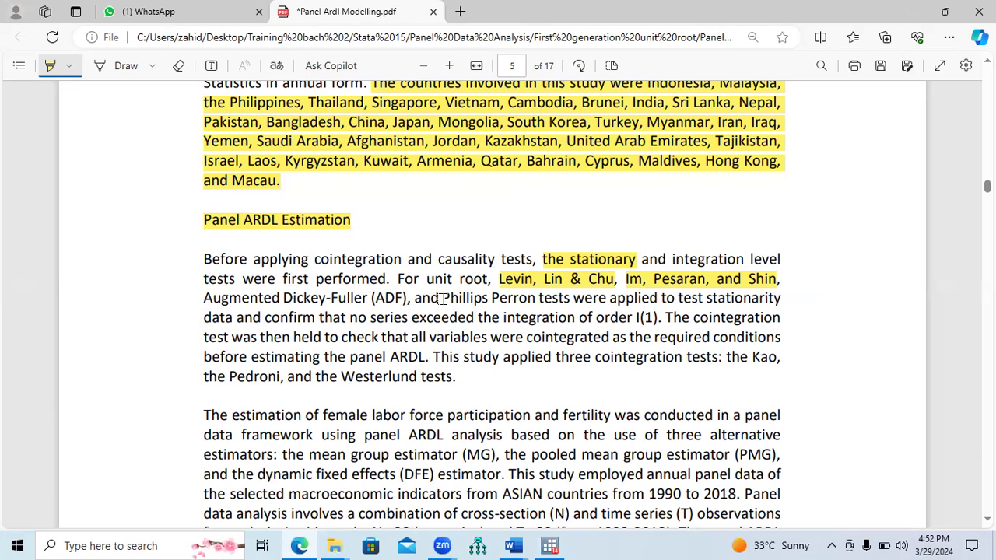
{"action": "left_click_drag", "start_coordinate": [441, 297], "coordinate": [555, 298]}
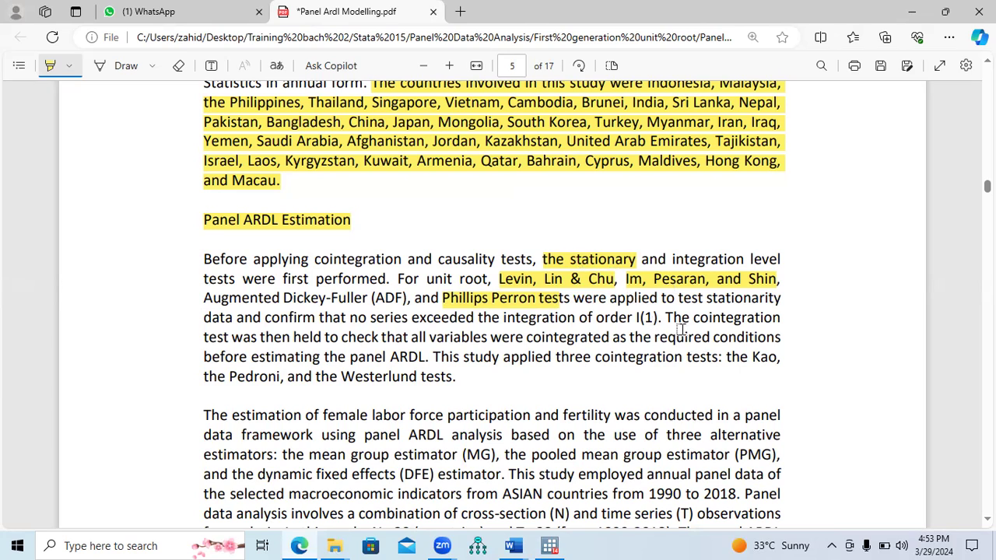
{"action": "mouse_move", "coordinate": [665, 319]}
{"action": "left_mouse_down"}
{"action": "mouse_move", "coordinate": [778, 320]}
{"action": "mouse_move", "coordinate": [333, 374]}
{"action": "mouse_move", "coordinate": [230, 337]}
{"action": "left_mouse_up"}
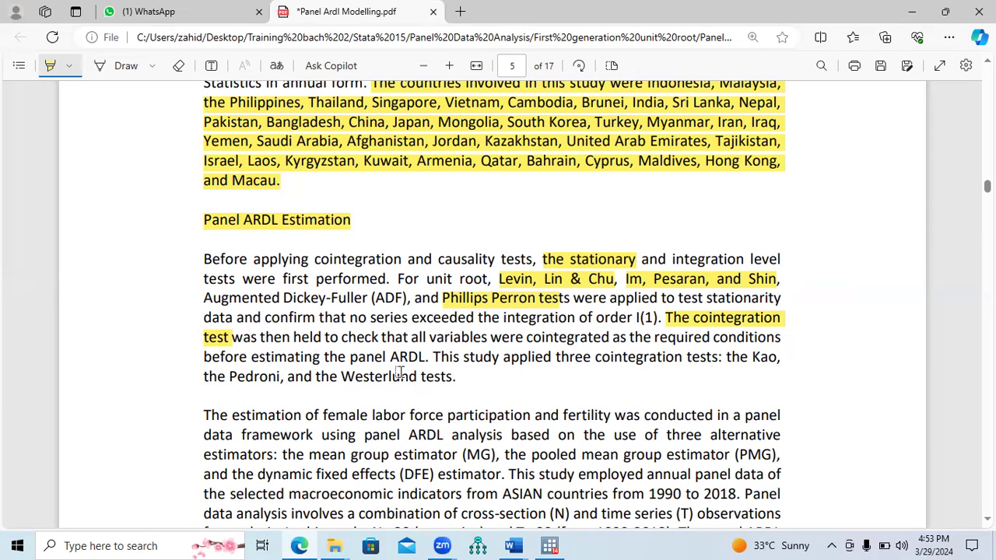
{"action": "left_click_drag", "start_coordinate": [324, 339], "coordinate": [608, 337]}
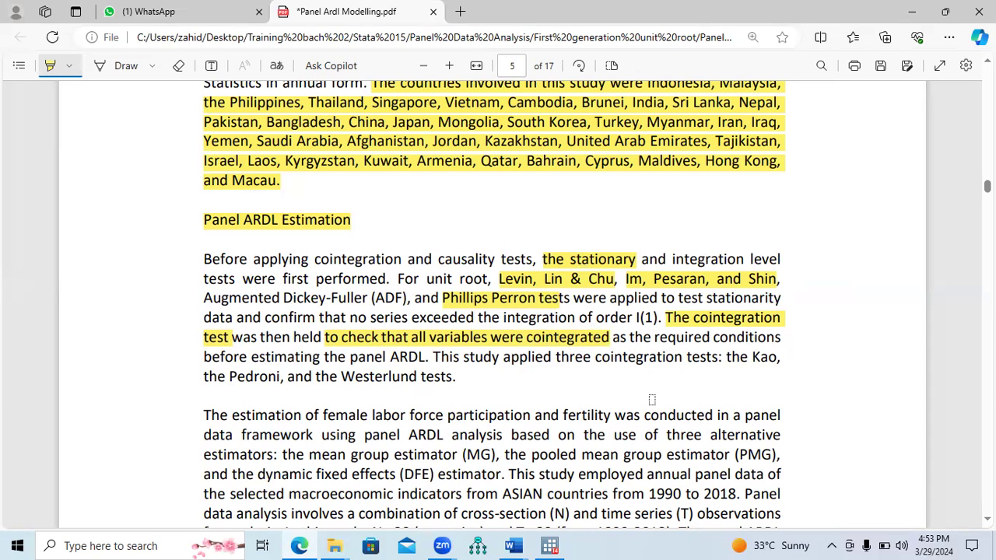
Highlight the words cointegration tests and the test names Kao, Pedroni and Westerlund tests at the paragraph's end
{"action": "left_click_drag", "start_coordinate": [595, 360], "coordinate": [780, 357]}
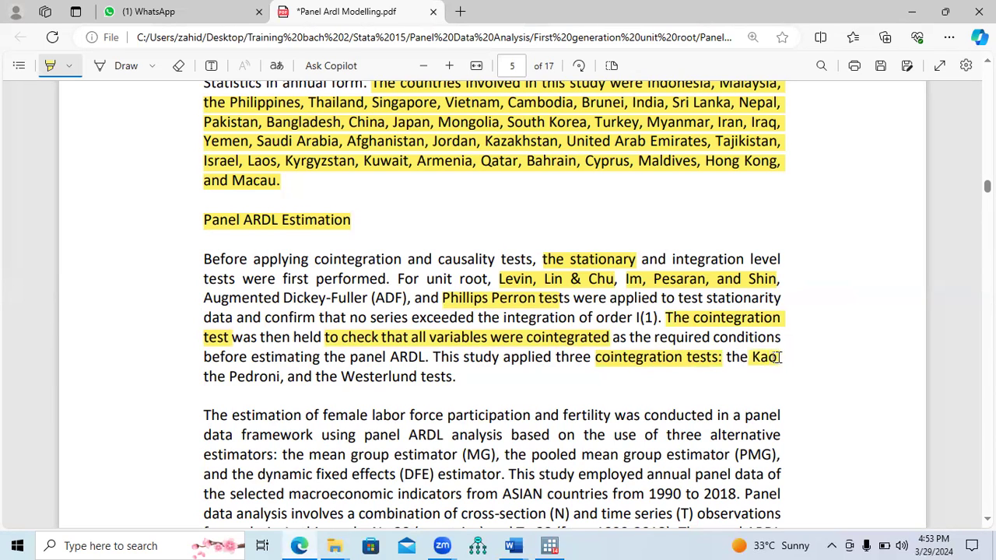
{"action": "left_click_drag", "start_coordinate": [227, 378], "coordinate": [278, 379]}
{"action": "left_click_drag", "start_coordinate": [341, 378], "coordinate": [453, 378]}
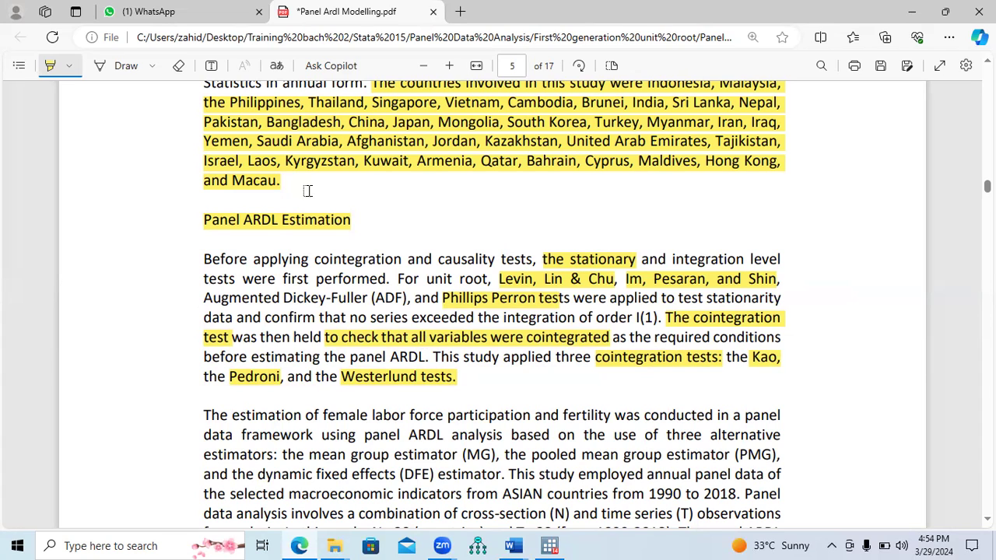
Add the text note "1. Cross Sectional Dependency" on page 5 and place it in the outer margin beside the Panel ARDL Estimation heading
{"action": "left_click", "coordinate": [211, 65]}
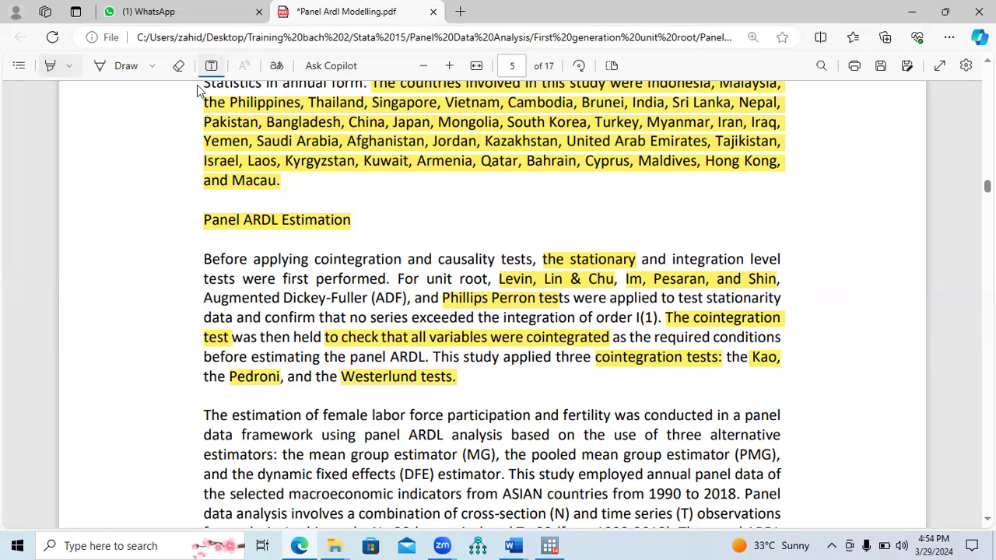
{"action": "left_click", "coordinate": [129, 272]}
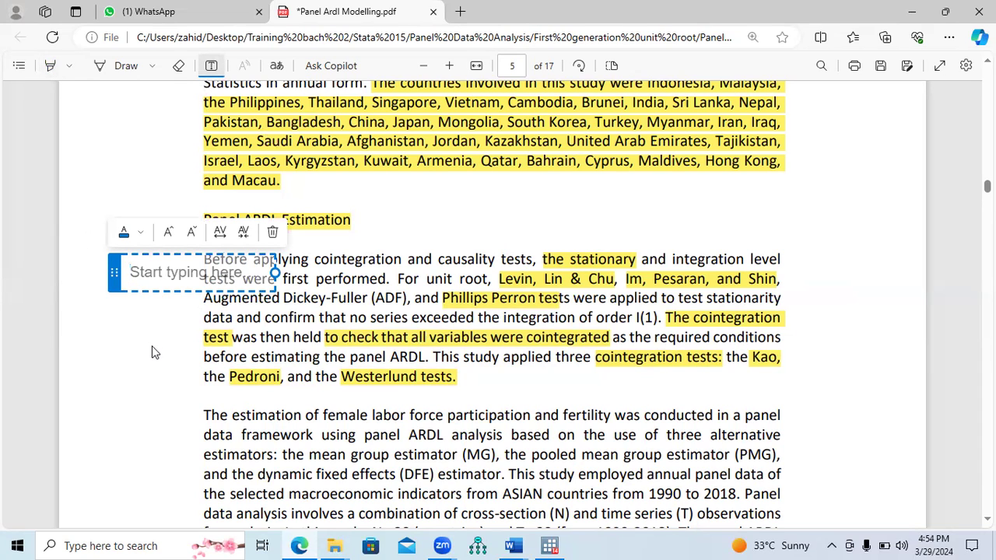
{"action": "type", "text": "1. Cross S"}
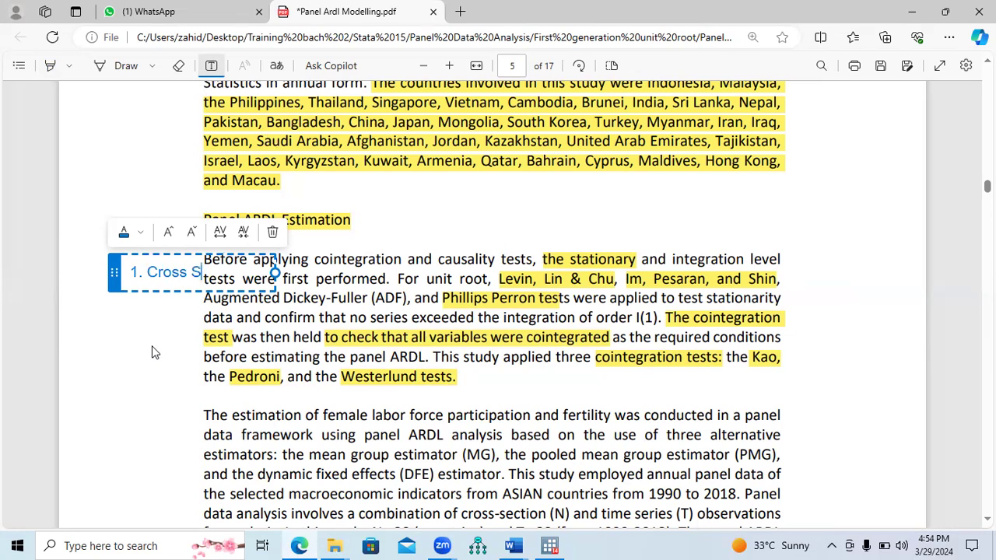
{"action": "type", "text": "ectional Dependency"}
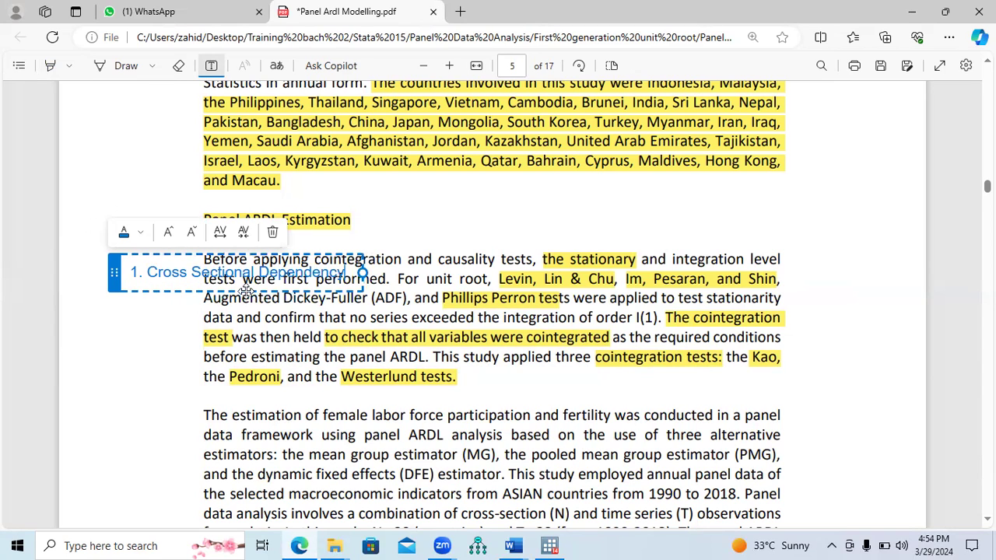
{"action": "left_click_drag", "start_coordinate": [246, 291], "coordinate": [809, 216]}
Shorten the note's first item to "1. CD test (if not found)" and start a new line
{"action": "key", "text": "BackSpace"}
{"action": "key", "text": "BackSpace"}
{"action": "key", "text": "BackSpace"}
{"action": "key", "text": "BackSpace"}
{"action": "key", "text": "BackSpace"}
{"action": "key", "text": "BackSpace"}
{"action": "key", "text": "BackSpace"}
{"action": "key", "text": "BackSpace"}
{"action": "key", "text": "BackSpace"}
{"action": "key", "text": "BackSpace"}
{"action": "key", "text": "BackSpace"}
{"action": "key", "text": "BackSpace"}
{"action": "key", "text": "BackSpace"}
{"action": "key", "text": "BackSpace"}
{"action": "key", "text": "BackSpace"}
{"action": "key", "text": "BackSpace"}
{"action": "key", "text": "BackSpace"}
{"action": "key", "text": "BackSpace"}
{"action": "key", "text": "BackSpace"}
{"action": "key", "text": "BackSpace"}
{"action": "key", "text": "BackSpace"}
{"action": "key", "text": "BackSpace"}
{"action": "key", "text": "BackSpace"}
{"action": "key", "text": "BackSpace"}
{"action": "key", "text": "BackSpace"}
{"action": "type", "text": "D test (if not found)"}
{"action": "key", "text": "Return"}
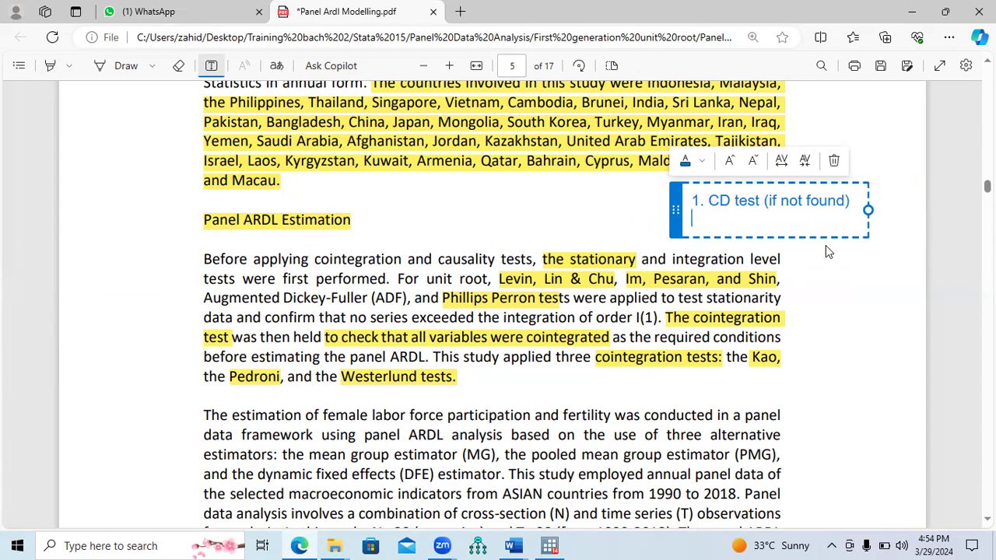
Add "2. Unit root (LLC, IPS)" as the second item of the margin note
{"action": "type", "text": "2. Unit root ("}
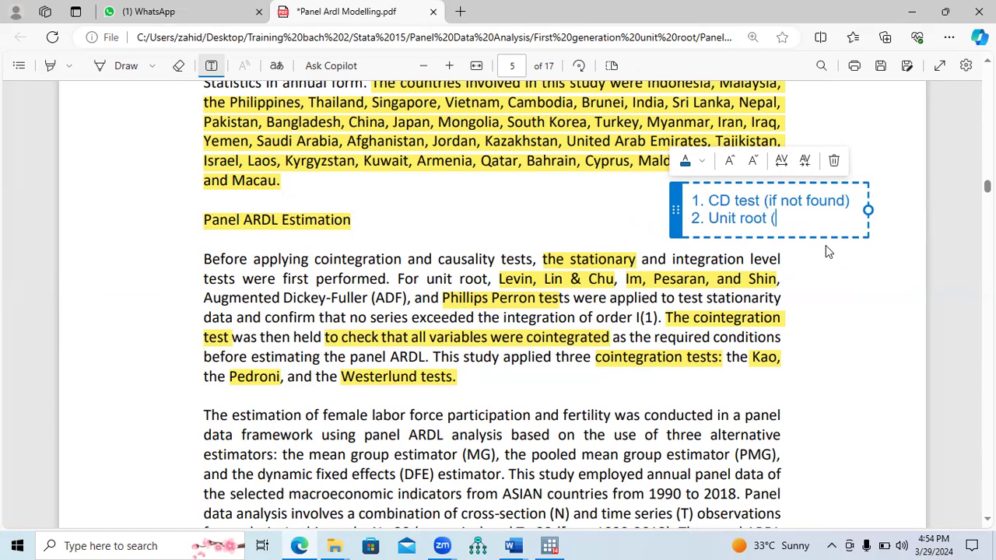
{"action": "type", "text": "LLC, IPS)"}
{"action": "key", "text": "Return"}
Add "3. Cointegration Test (Kao, Pedroni, and Westerlund Test)" to the margin note and move the note slightly up
{"action": "type", "text": "3."}
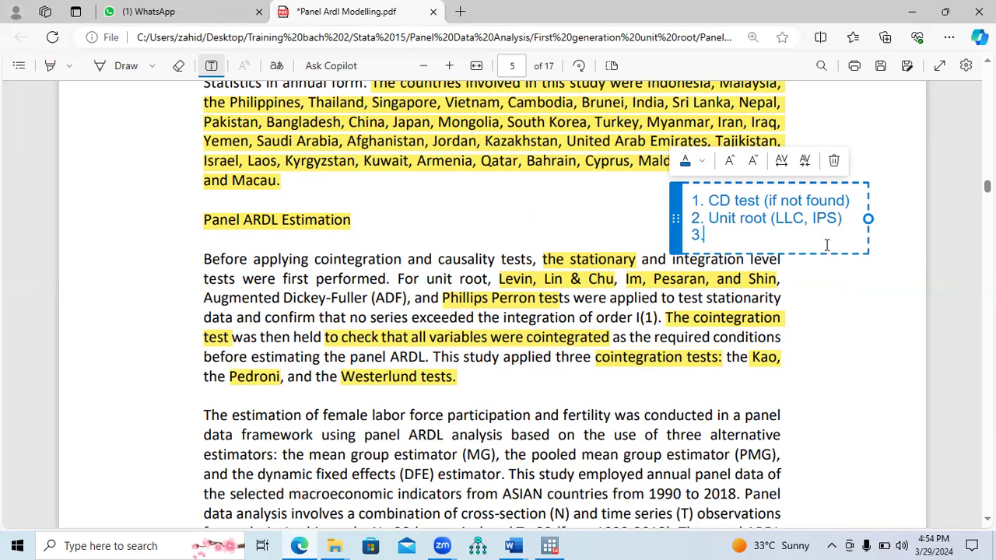
{"action": "type", "text": " Coinn"}
{"action": "key", "text": "BackSpace"}
{"action": "type", "text": "tegration Test"}
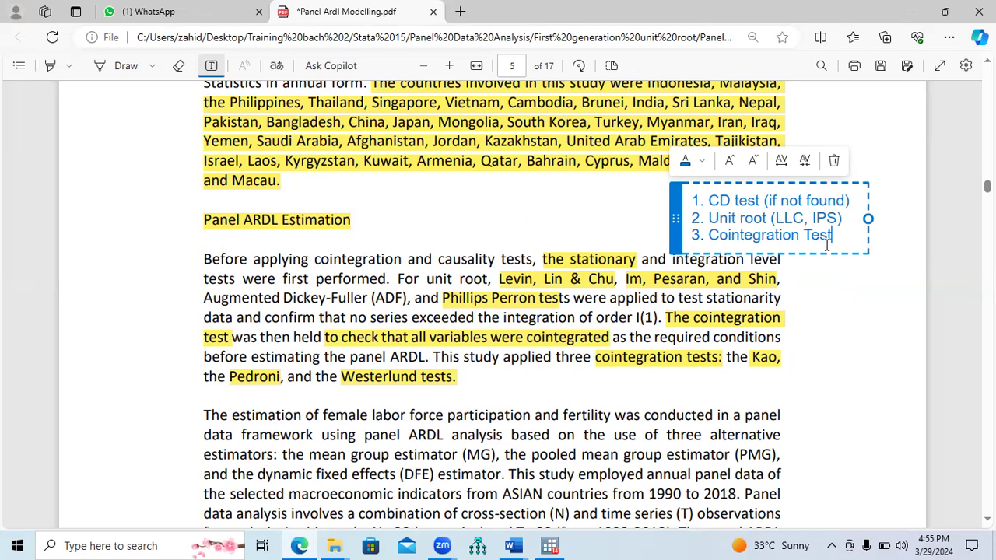
{"action": "type", "text": " (Kao, Pedroni"}
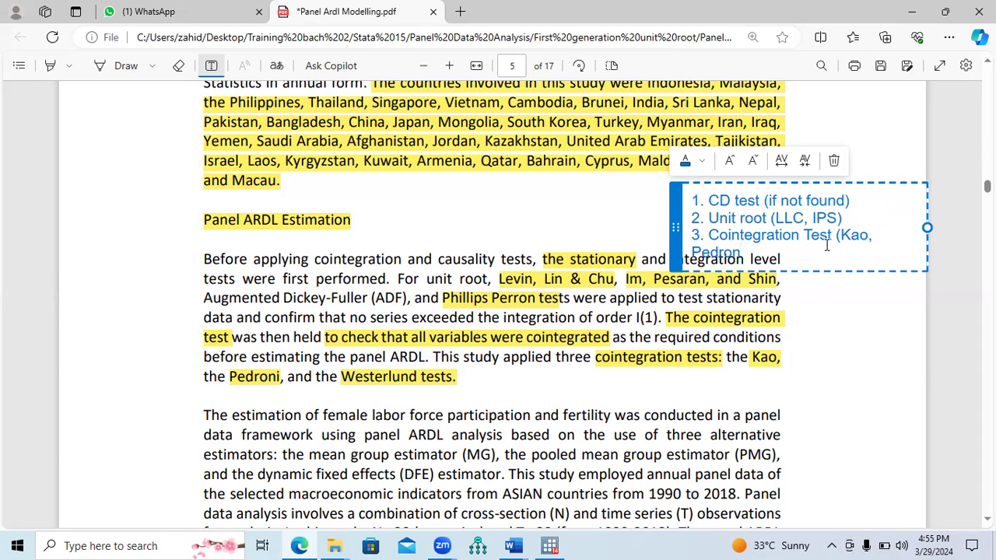
{"action": "type", "text": ", and Westerlund Test)"}
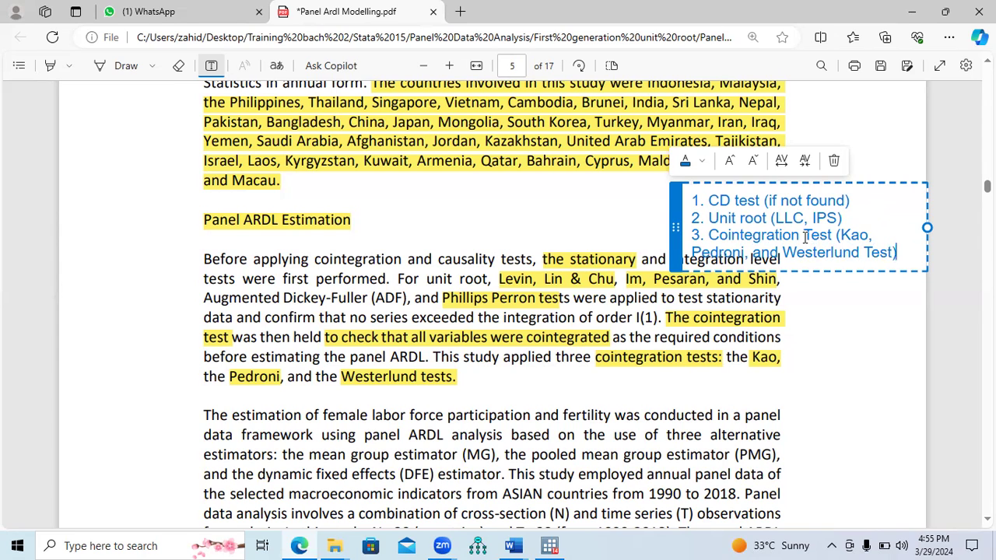
{"action": "left_click_drag", "start_coordinate": [851, 270], "coordinate": [851, 256]}
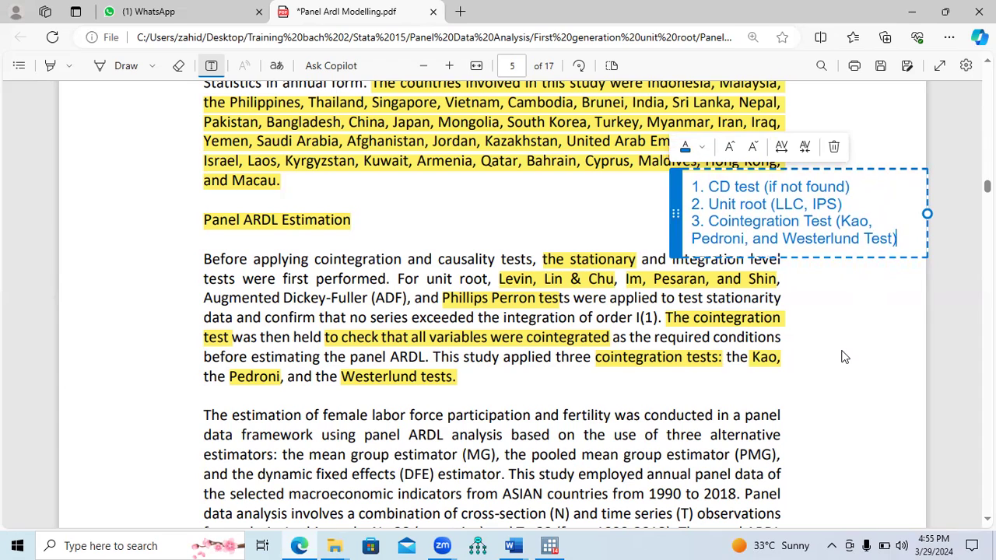
Add "4. Panel ARDL (PMG, MG, DFE)" as the note's fourth item and finish editing the note
{"action": "key", "text": "Return"}
{"action": "type", "text": "4. Panel ARDL ("}
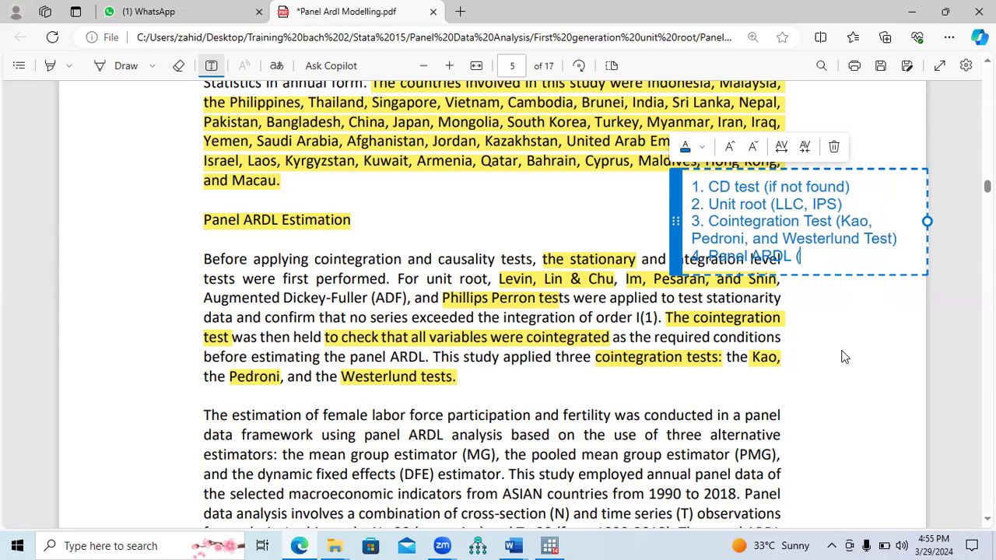
{"action": "type", "text": "PMG, MG, DFE)"}
{"action": "key", "text": "Return"}
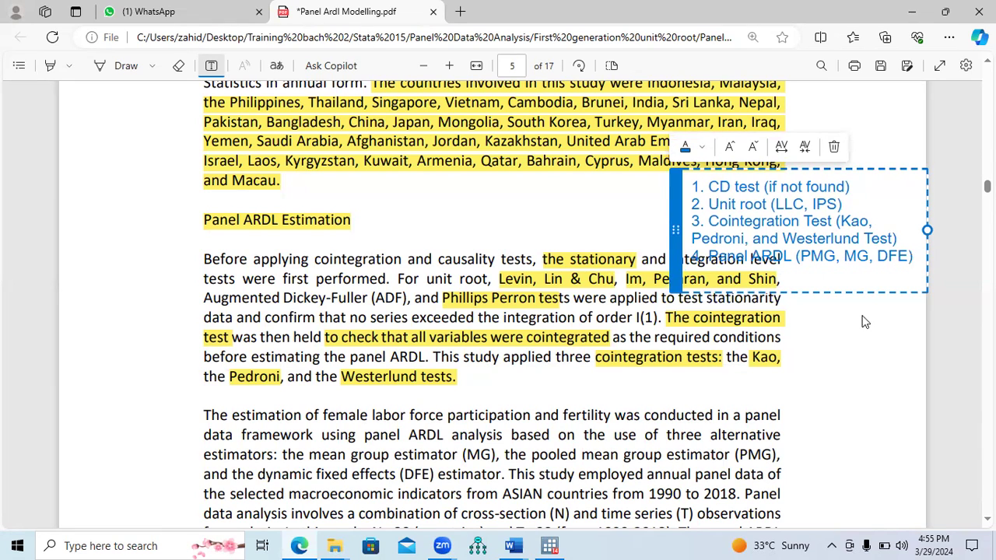
{"action": "left_click", "coordinate": [851, 291]}
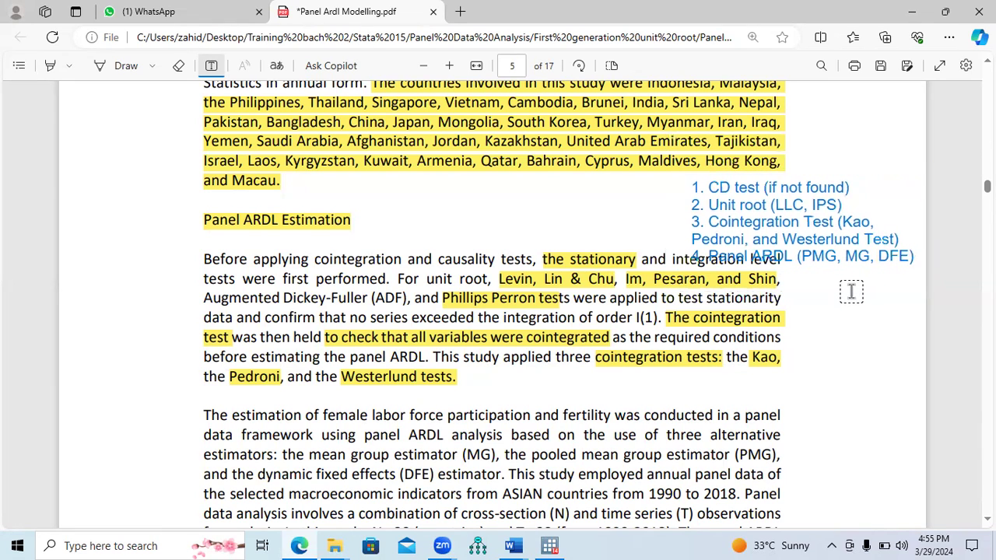